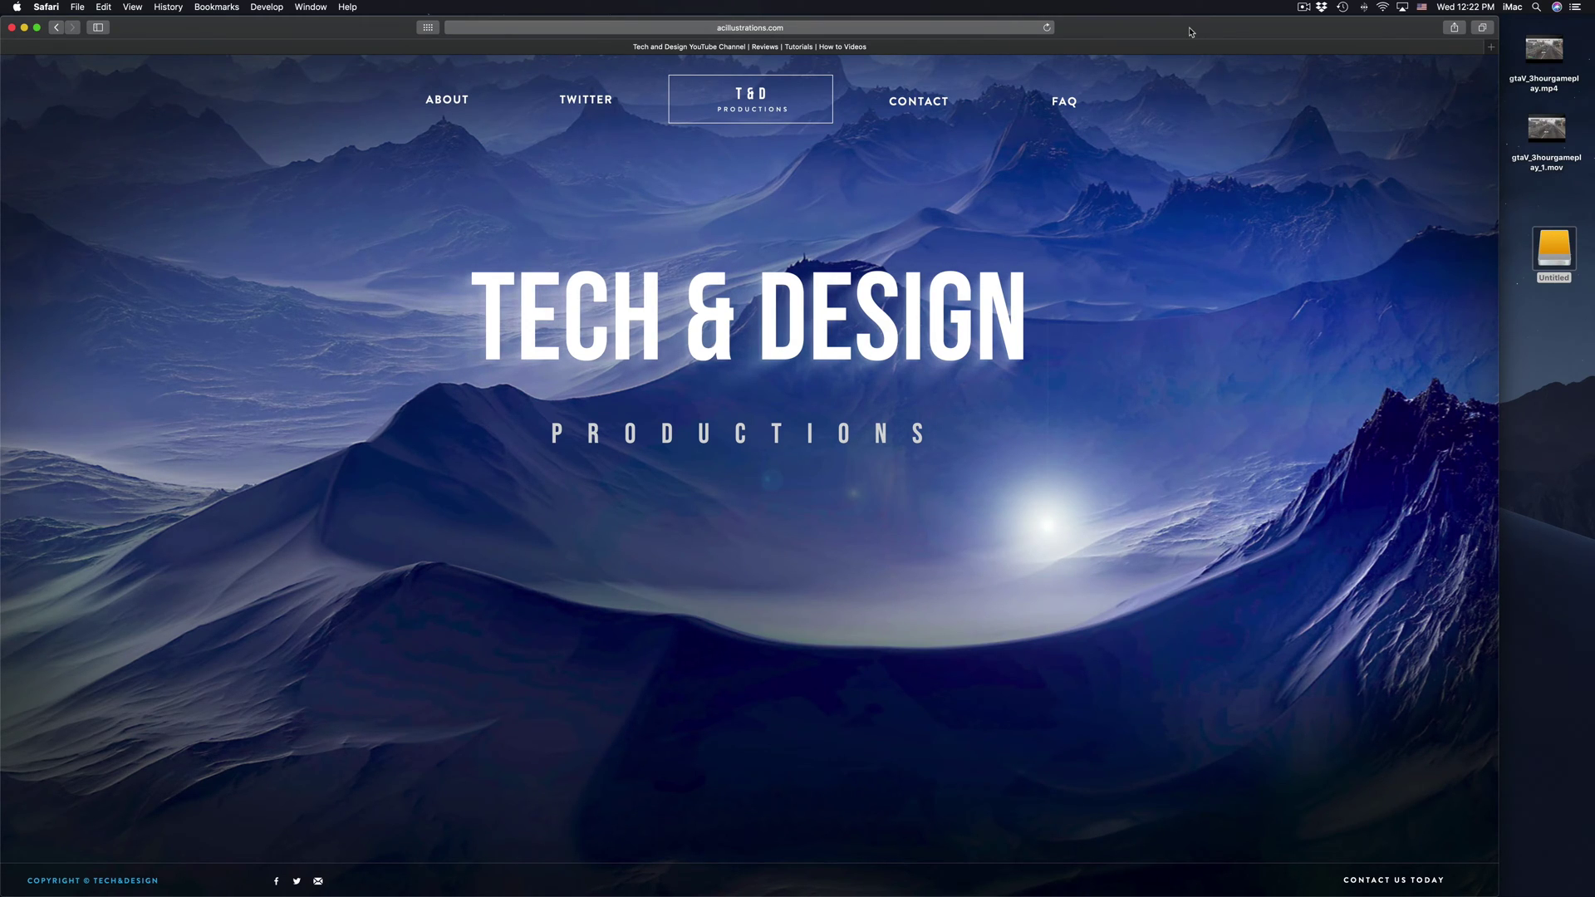
# Open Disk Utility and collapse the Fusion Drive and Seagate drive entries in the device list.
pyautogui.moveTo(920, 893)
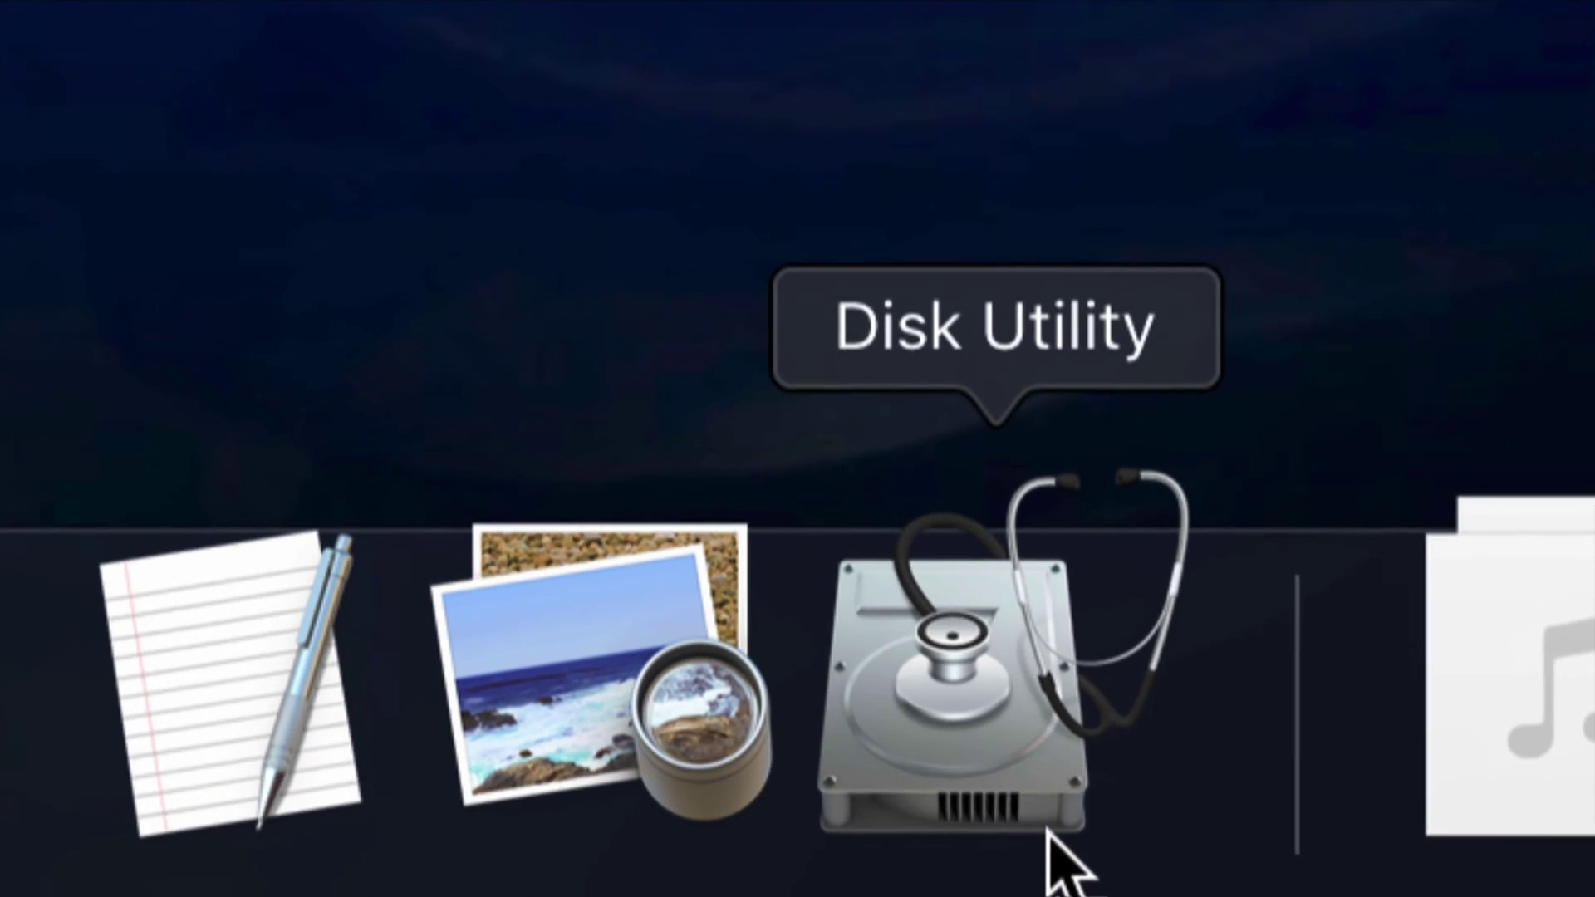
pyautogui.click(1051, 864)
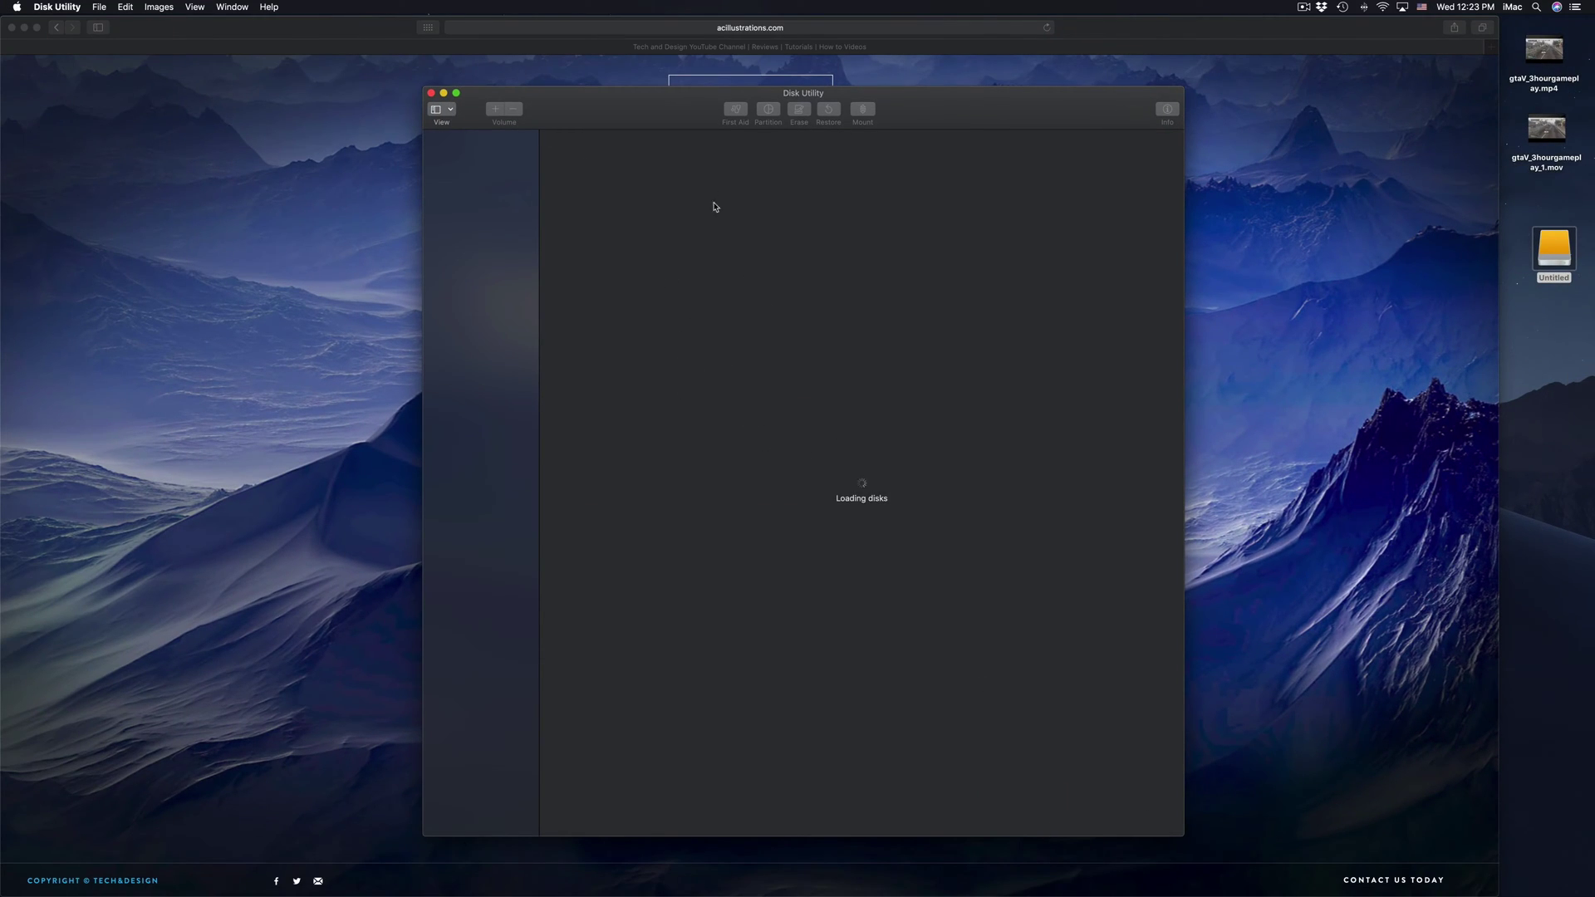
pyautogui.moveTo(689, 121); pyautogui.dragTo(659, 126)
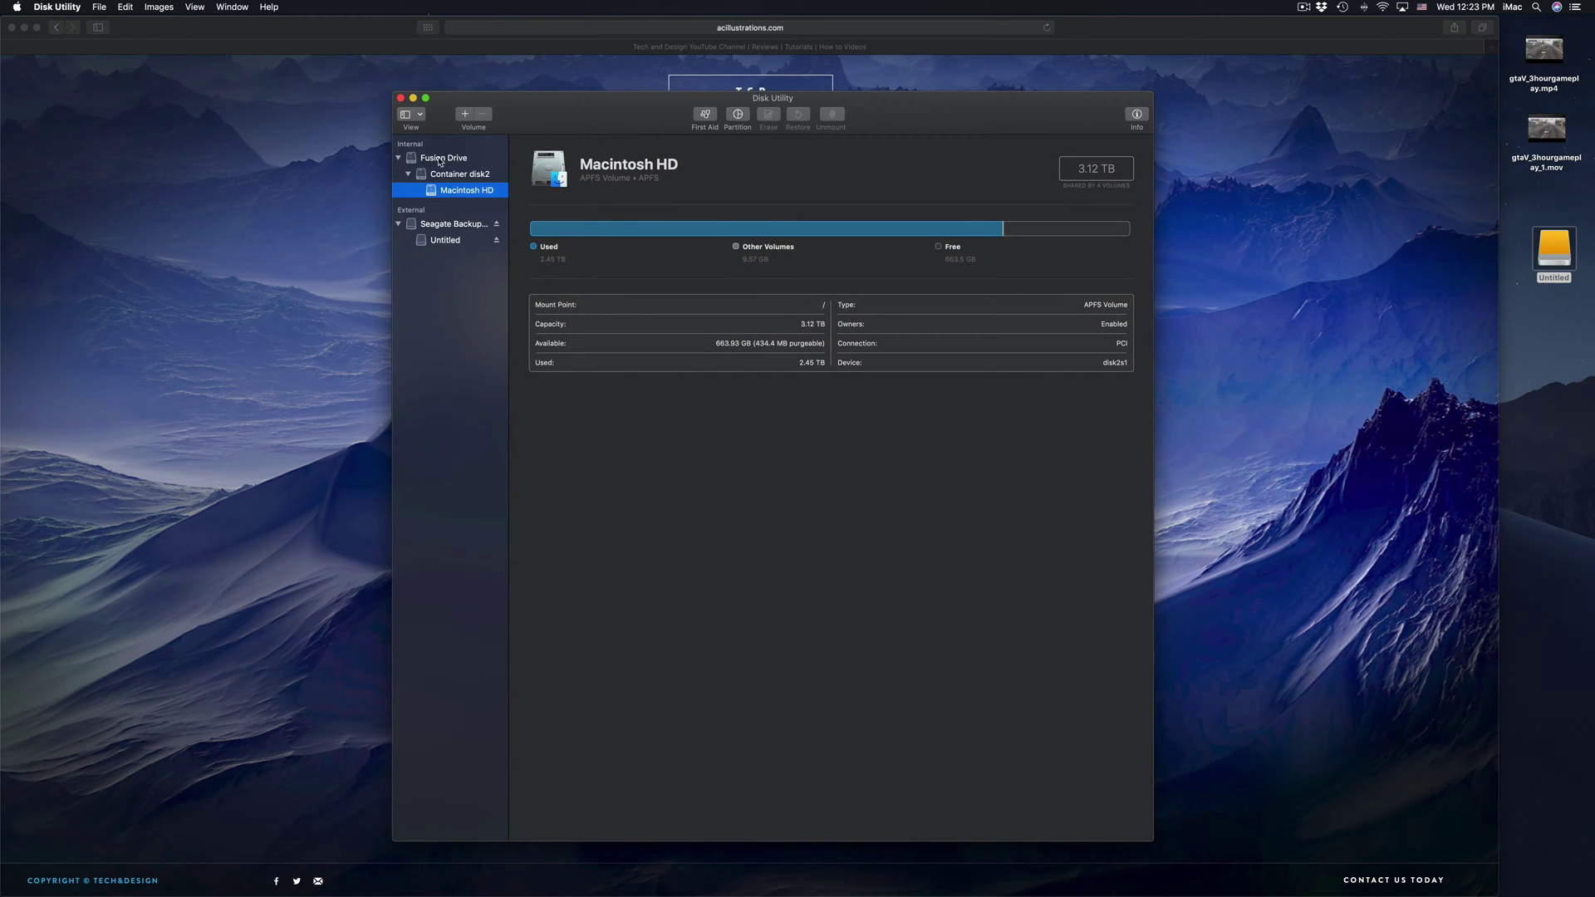
pyautogui.click(399, 158)
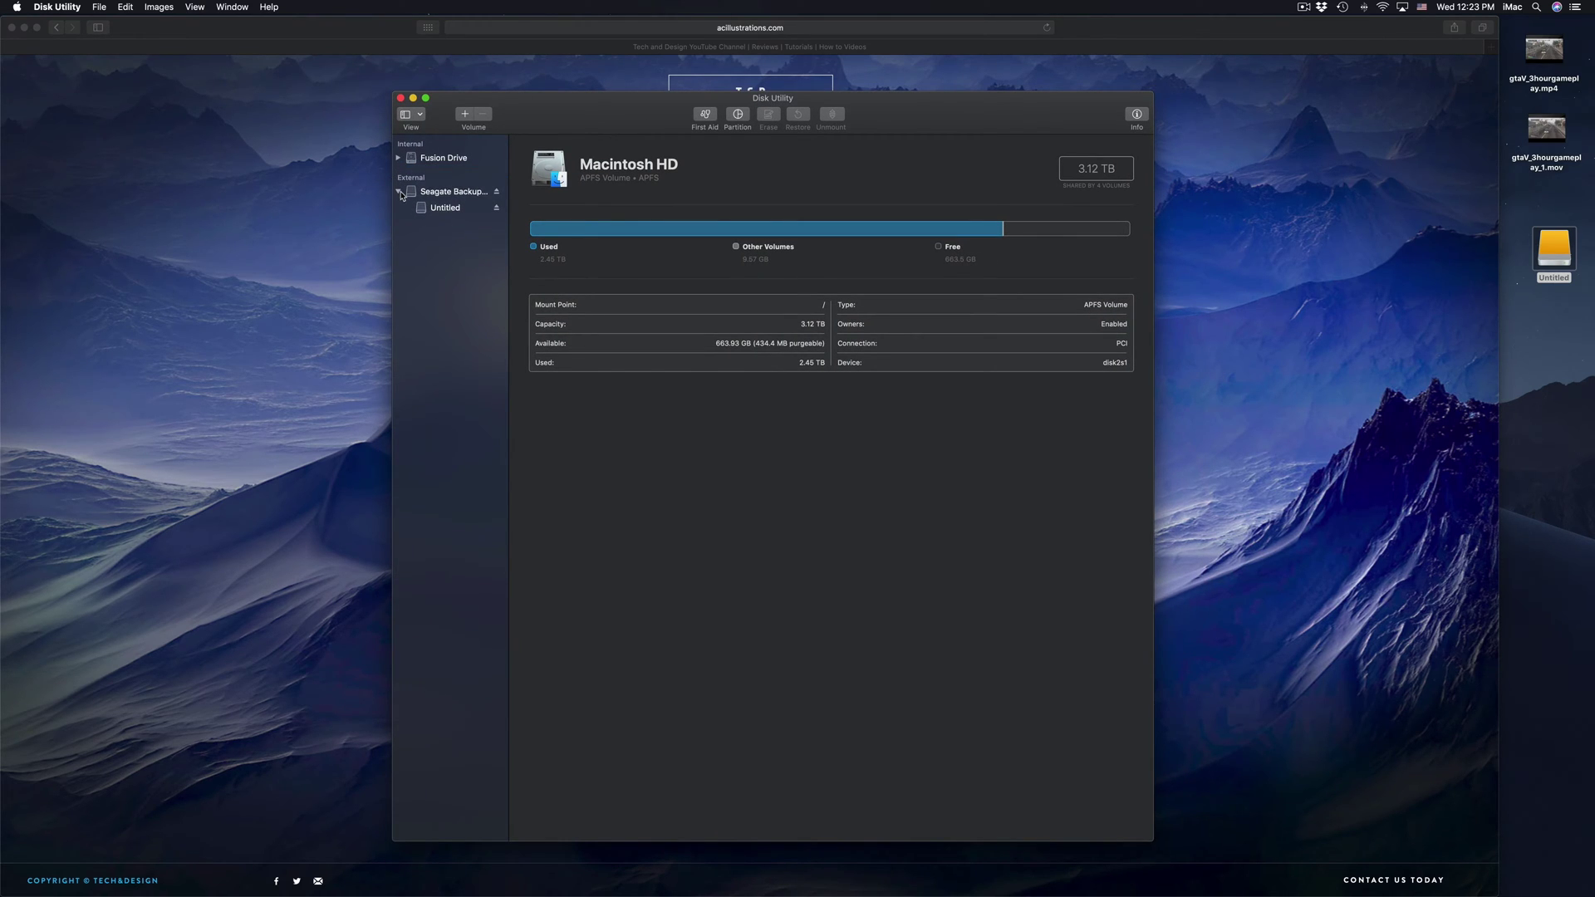
pyautogui.click(400, 192)
pyautogui.moveTo(926, 117); pyautogui.dragTo(925, 134)
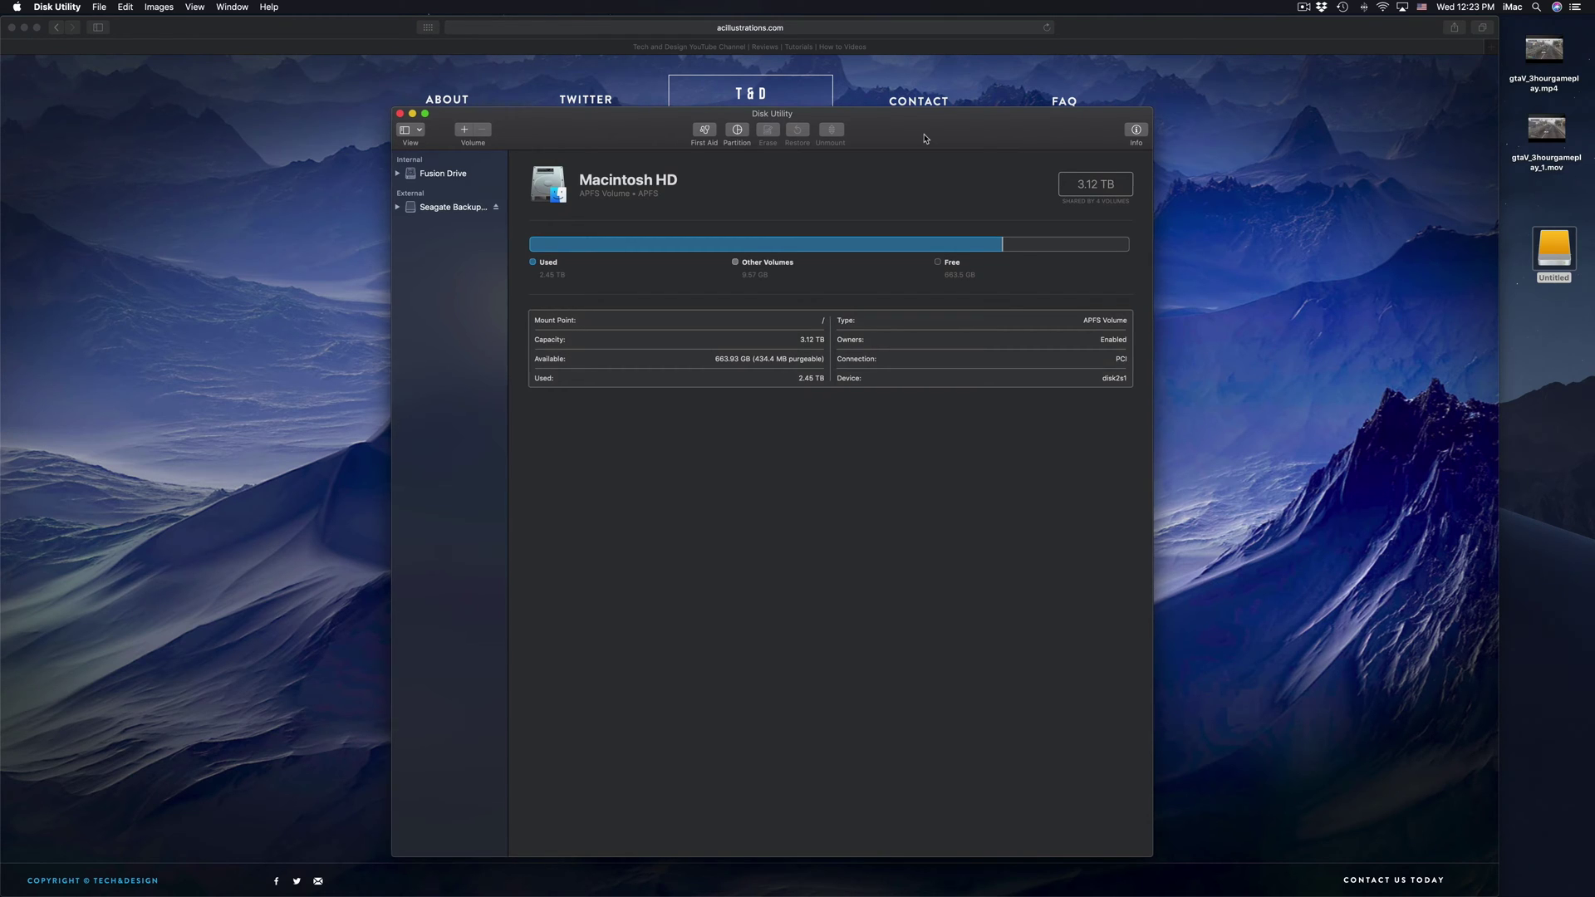
pyautogui.moveTo(924, 137); pyautogui.dragTo(927, 132)
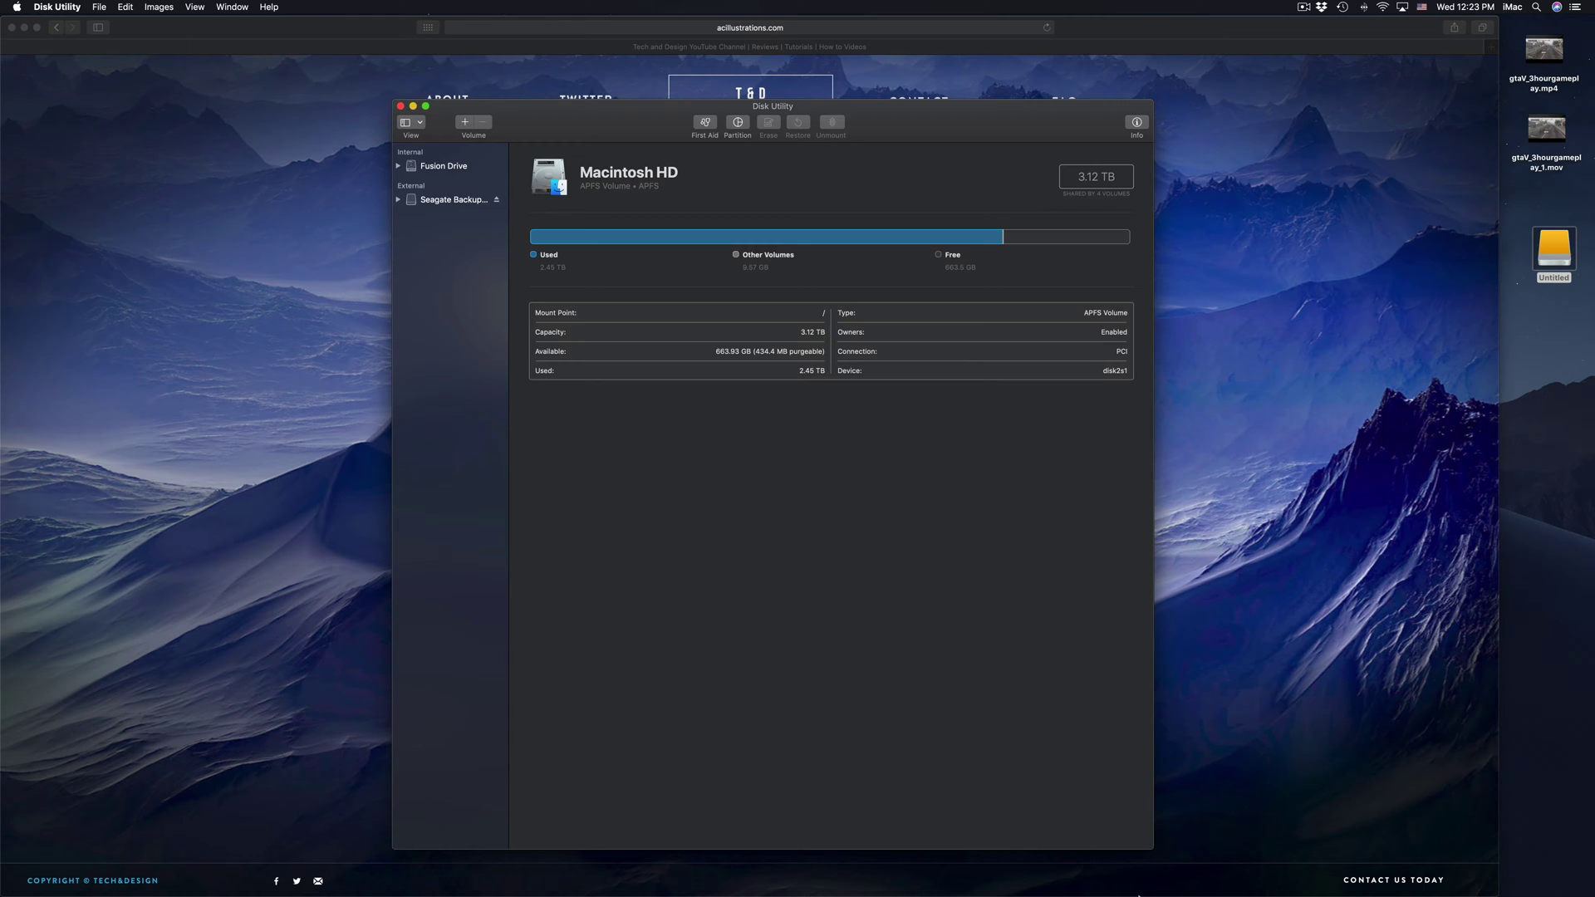
# Search the Mac with Spotlight for "disk" and open Disk Utility from the results.
pyautogui.moveTo(1138, 896)
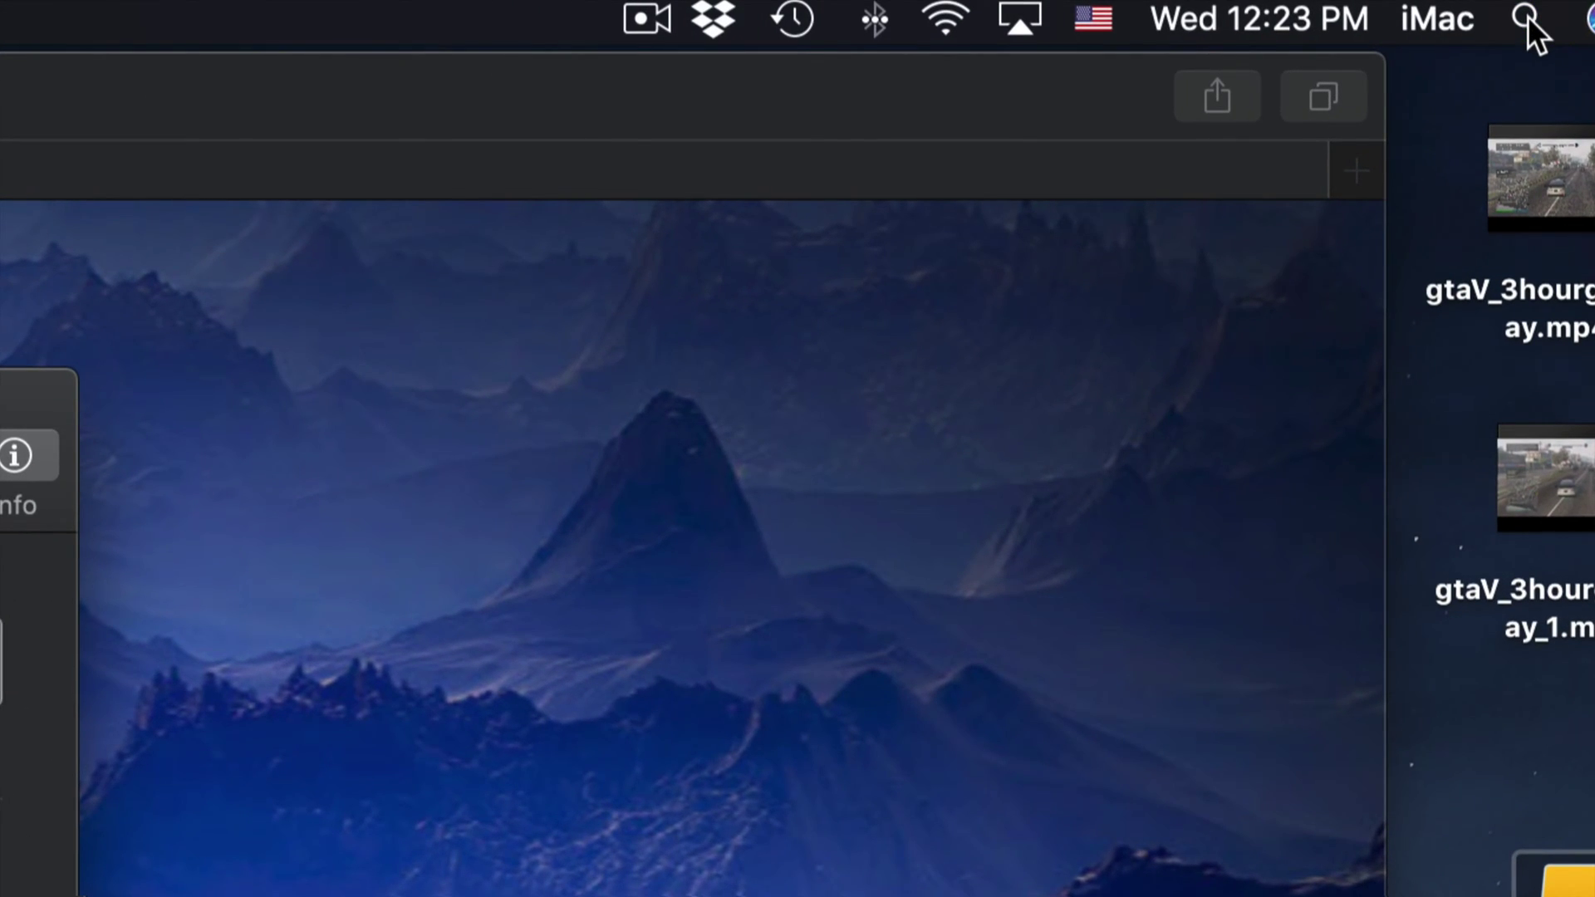
pyautogui.click(1526, 17)
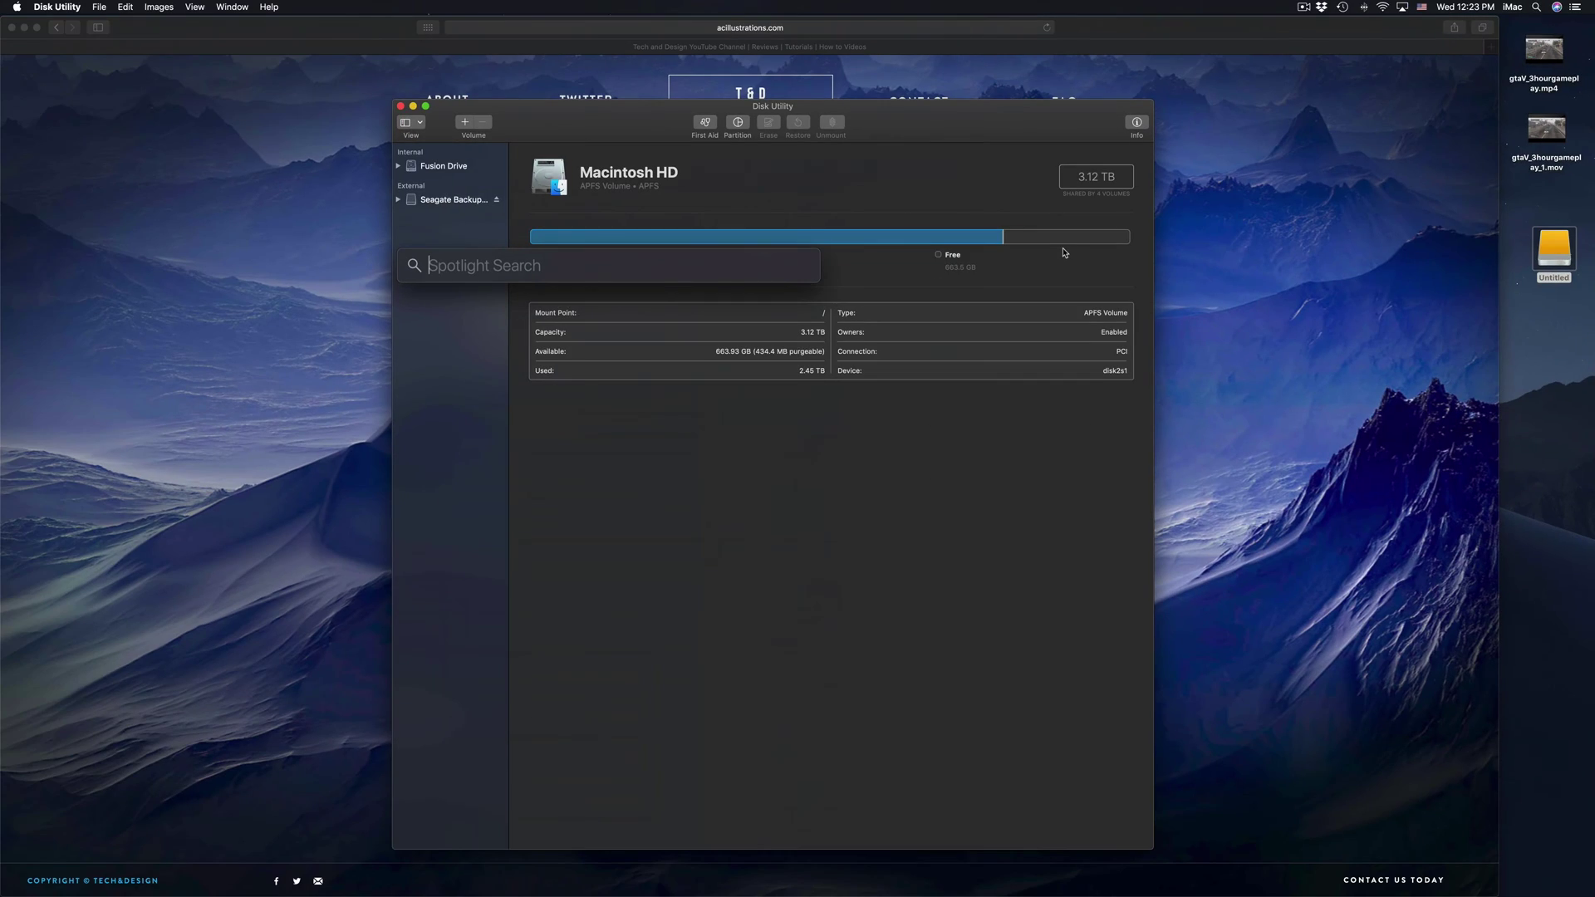
pyautogui.write('disk')
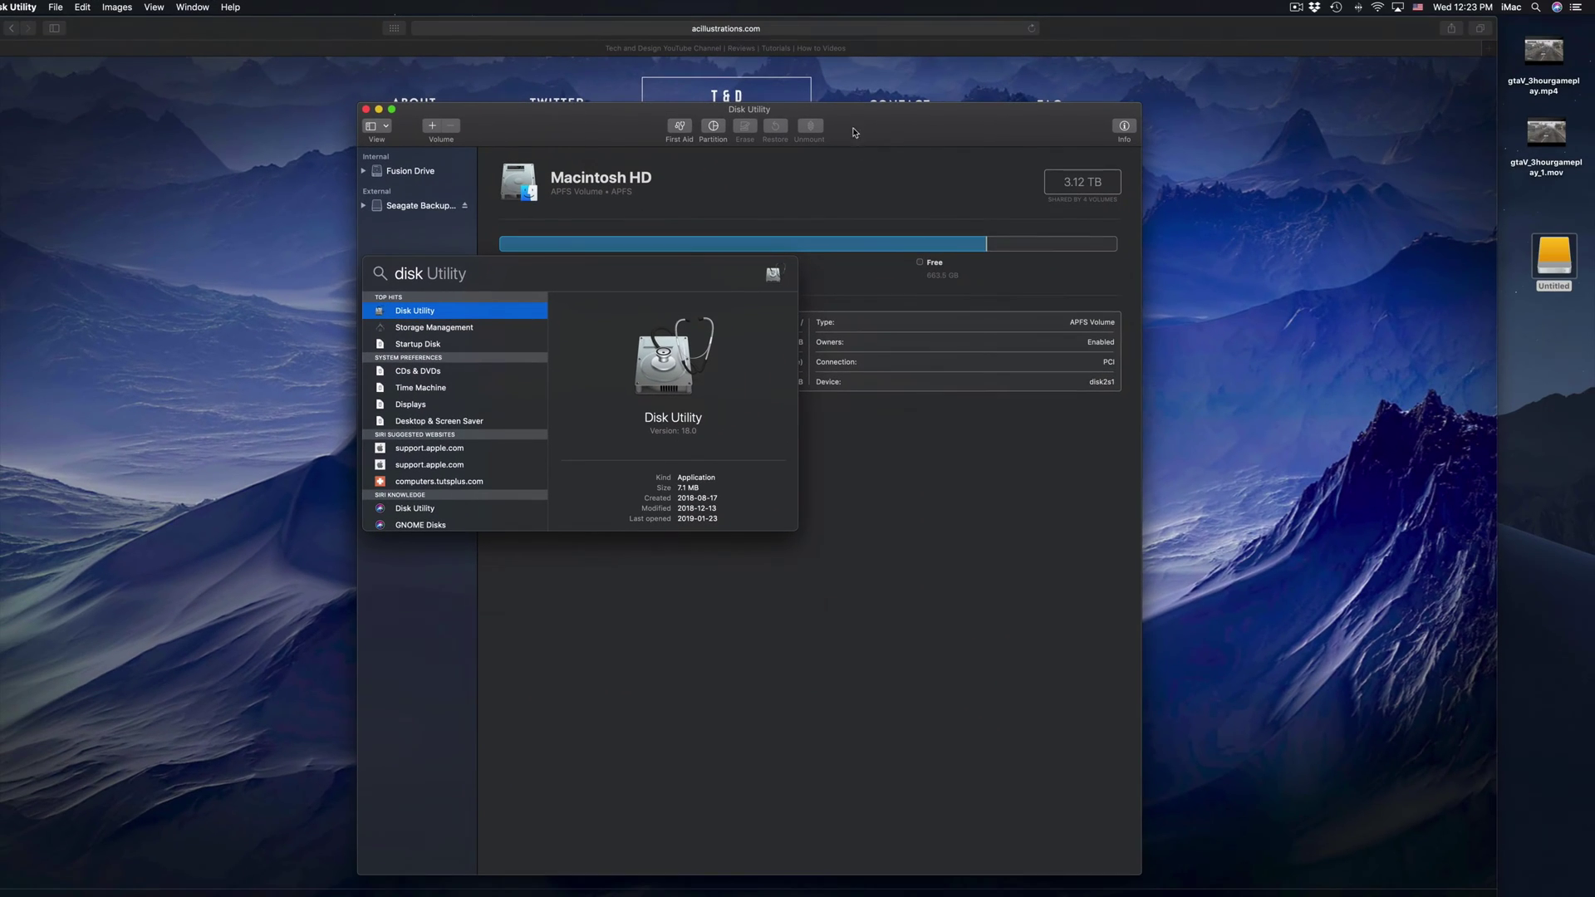
pyautogui.click(392, 323)
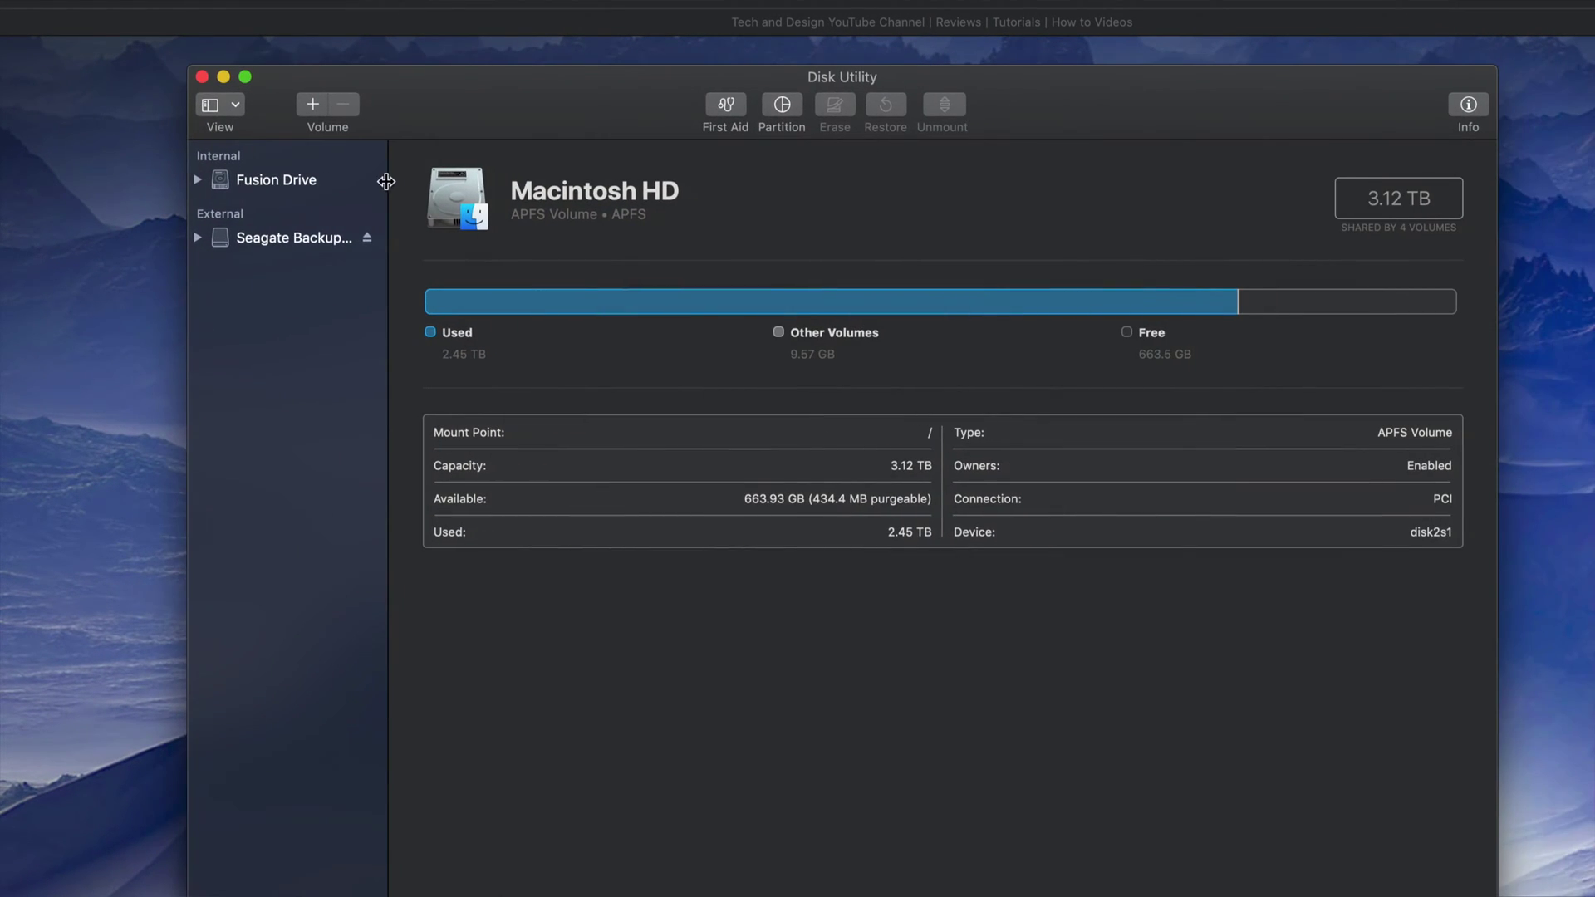
# Expand the external Seagate Backup+ drive to show its volume, and select the parent drive itself.
pyautogui.moveTo(218, 160)
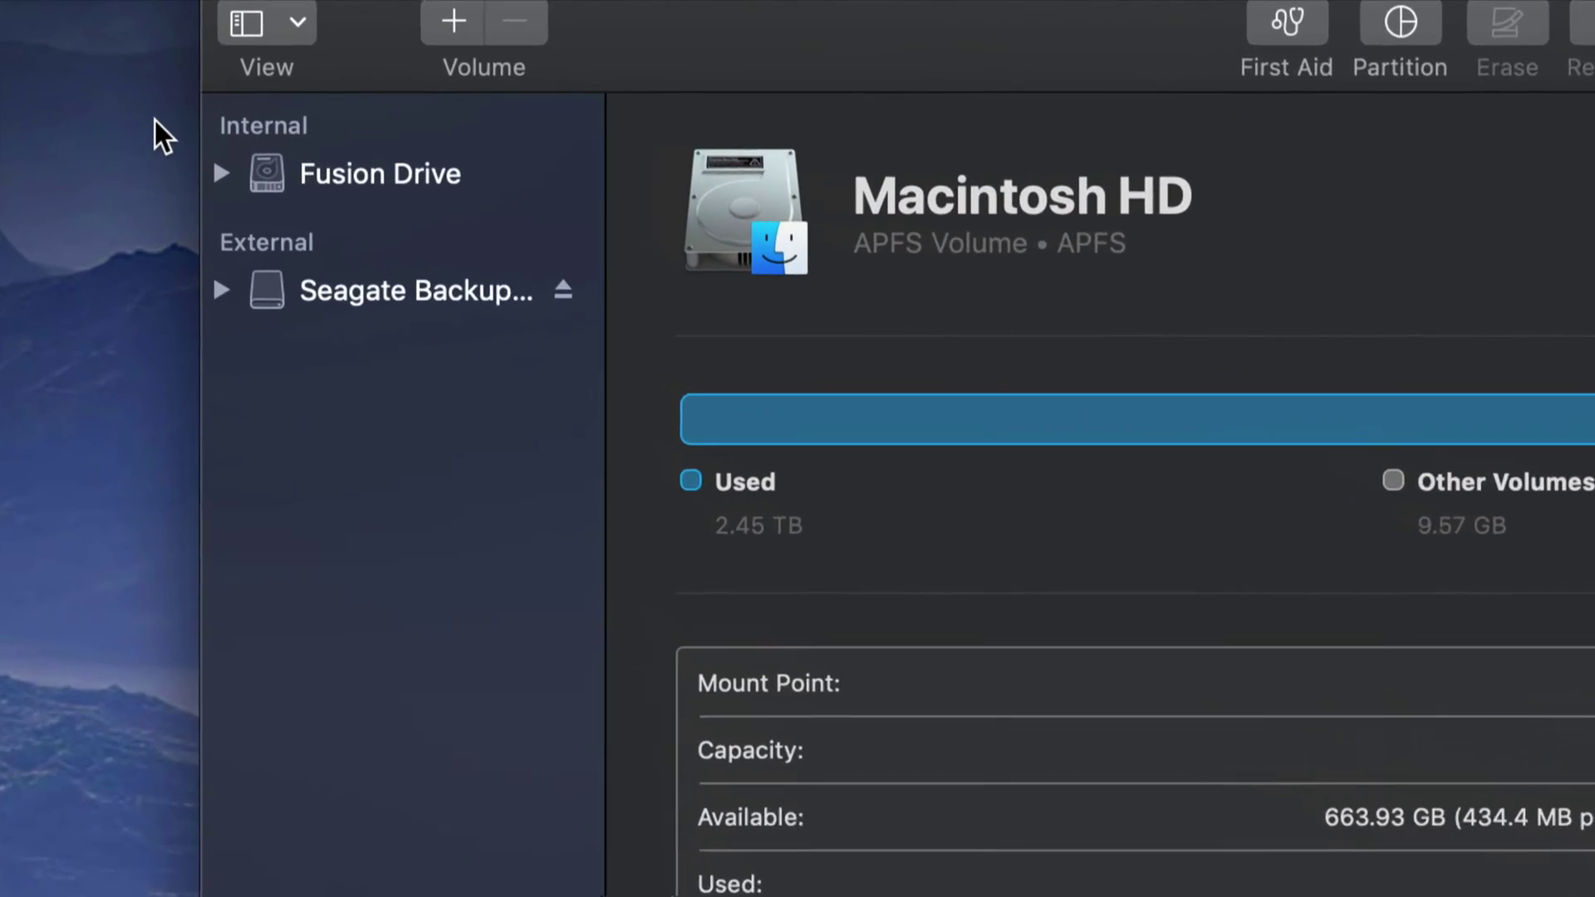
pyautogui.moveTo(256, 247)
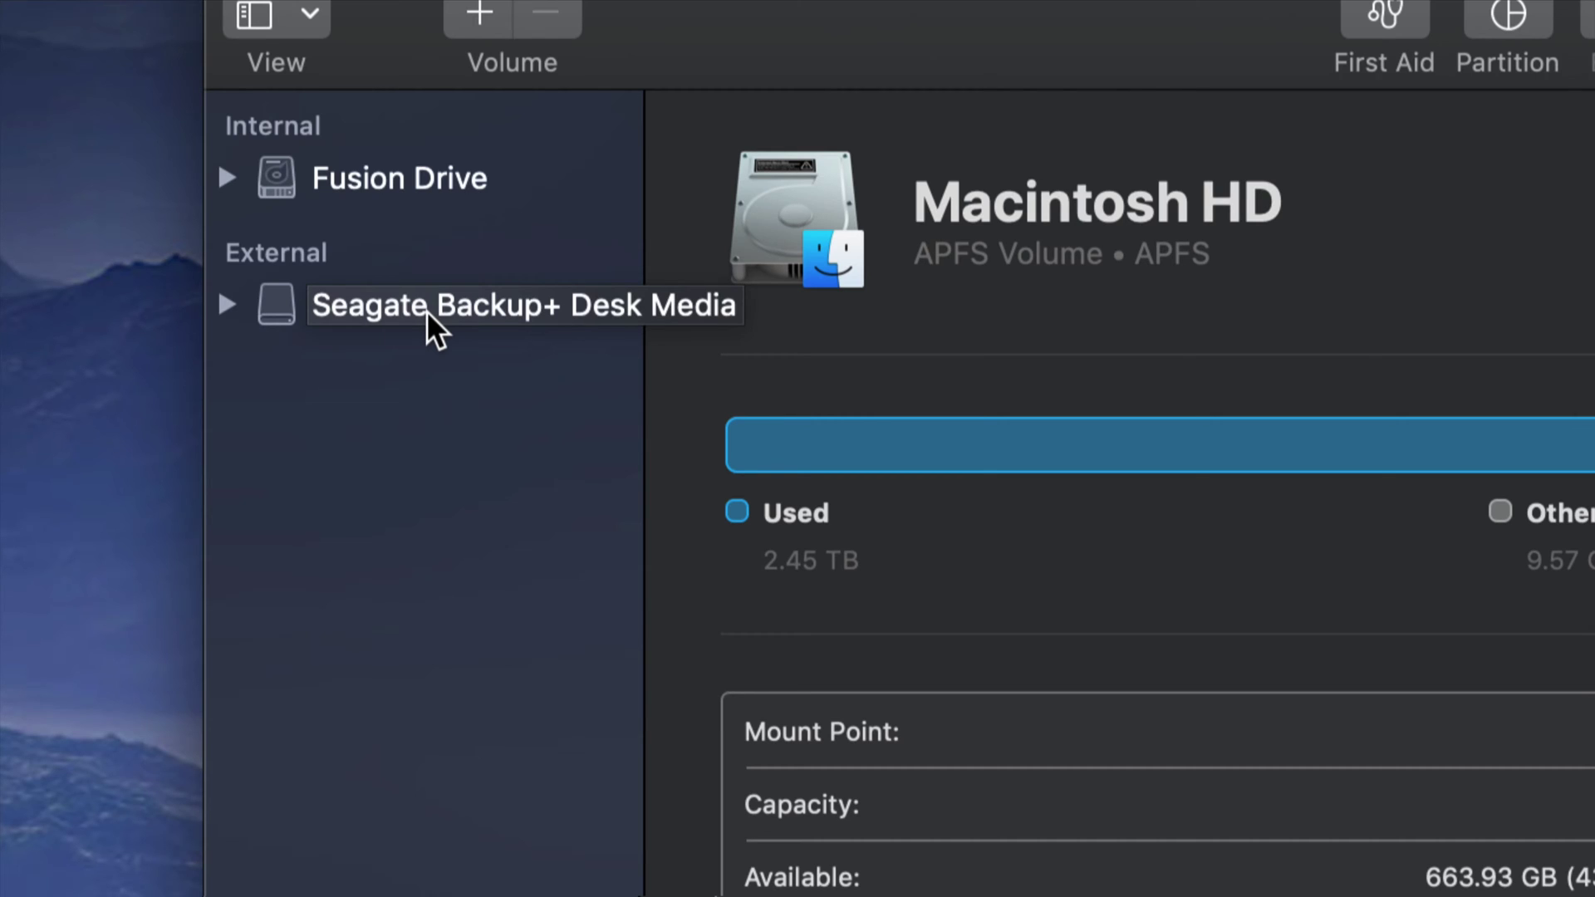
pyautogui.click(230, 304)
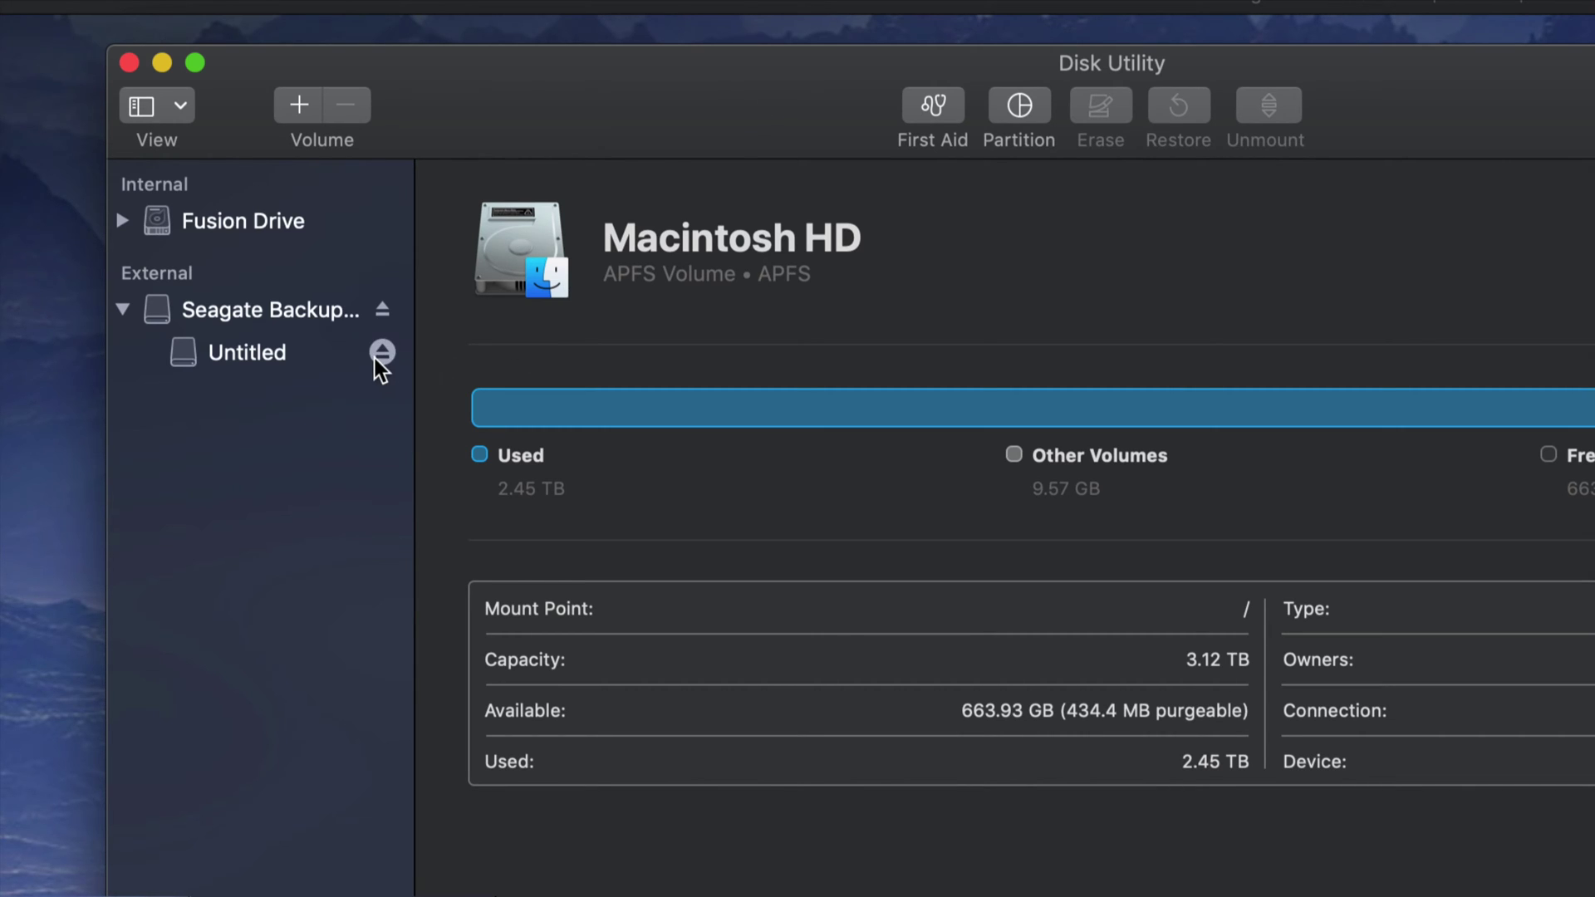
pyautogui.click(219, 312)
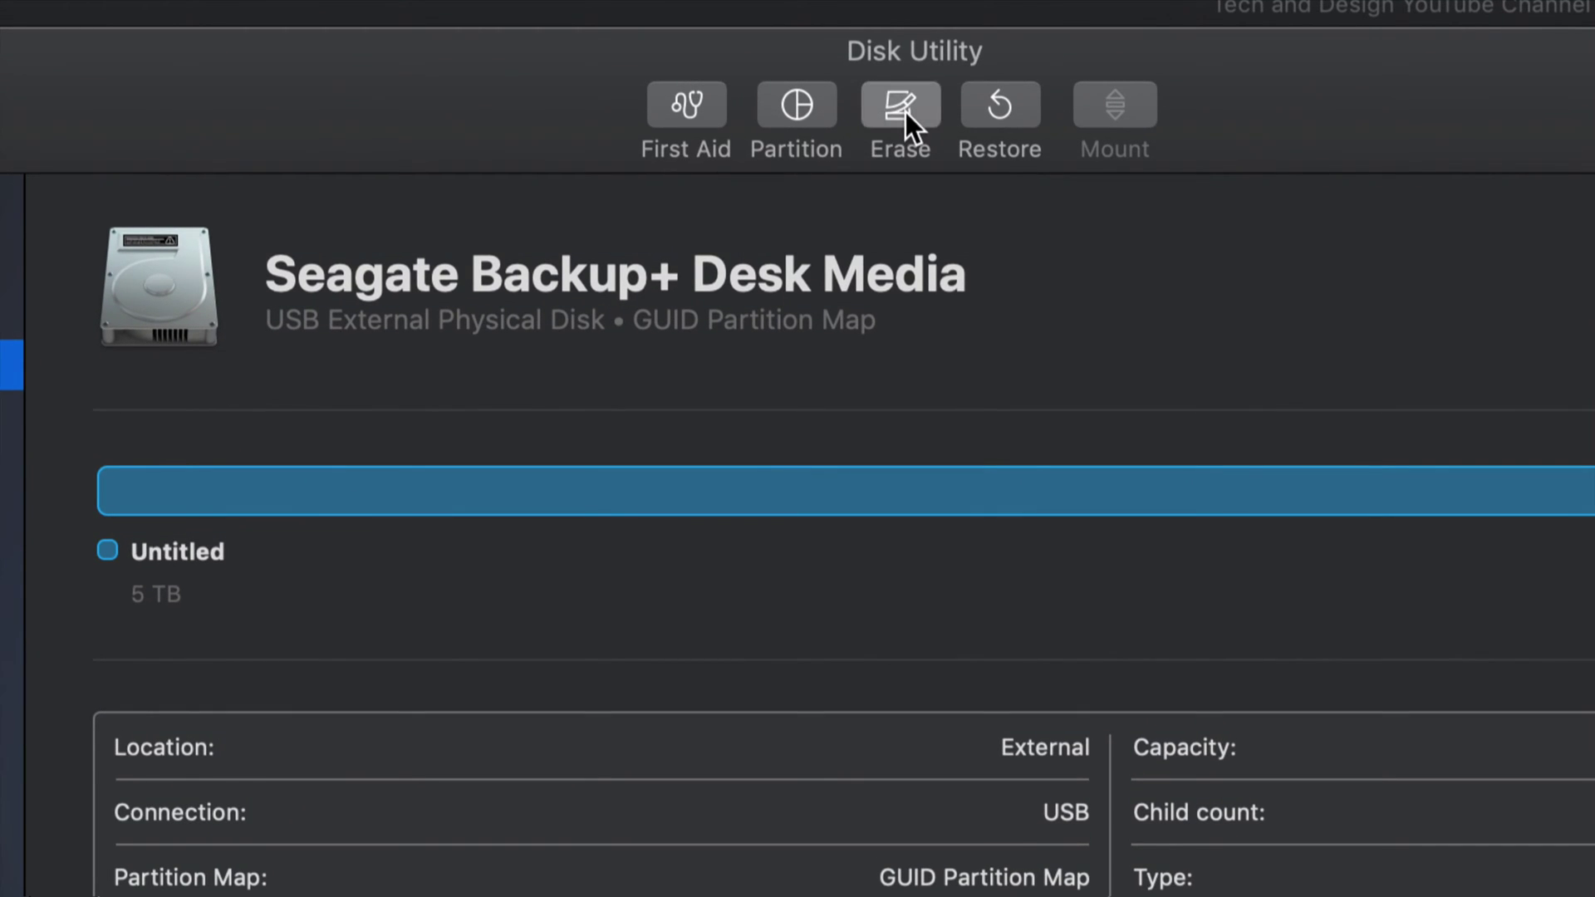
# Erase the Seagate drive in ExFAT format with the GUID Partition Map scheme, keeping the name Untitled.
pyautogui.click(901, 107)
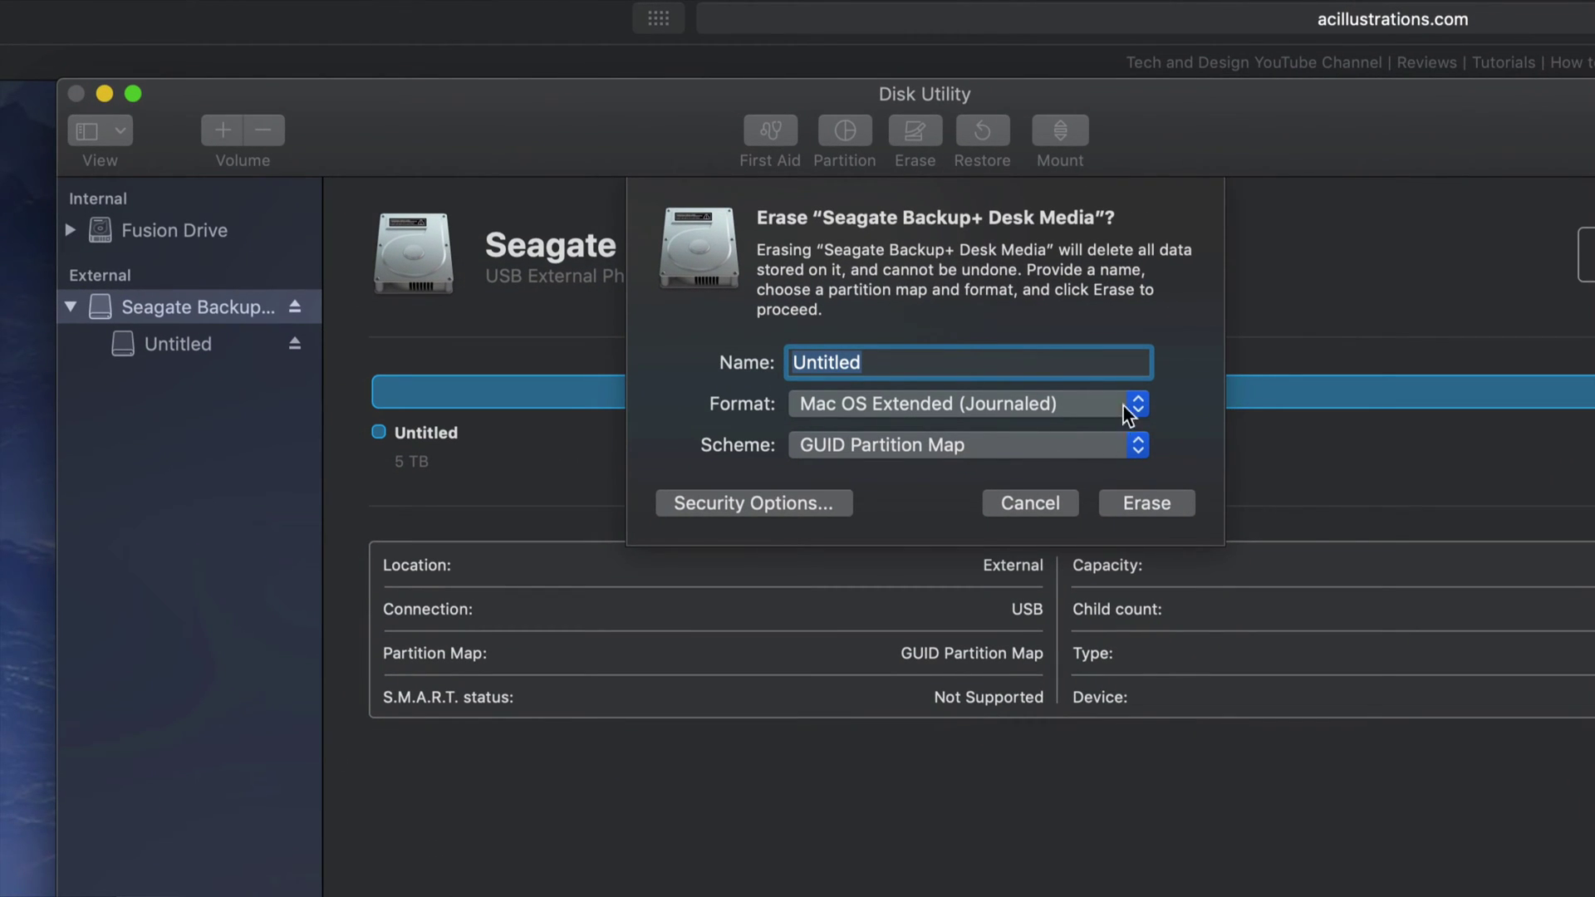
pyautogui.click(1130, 404)
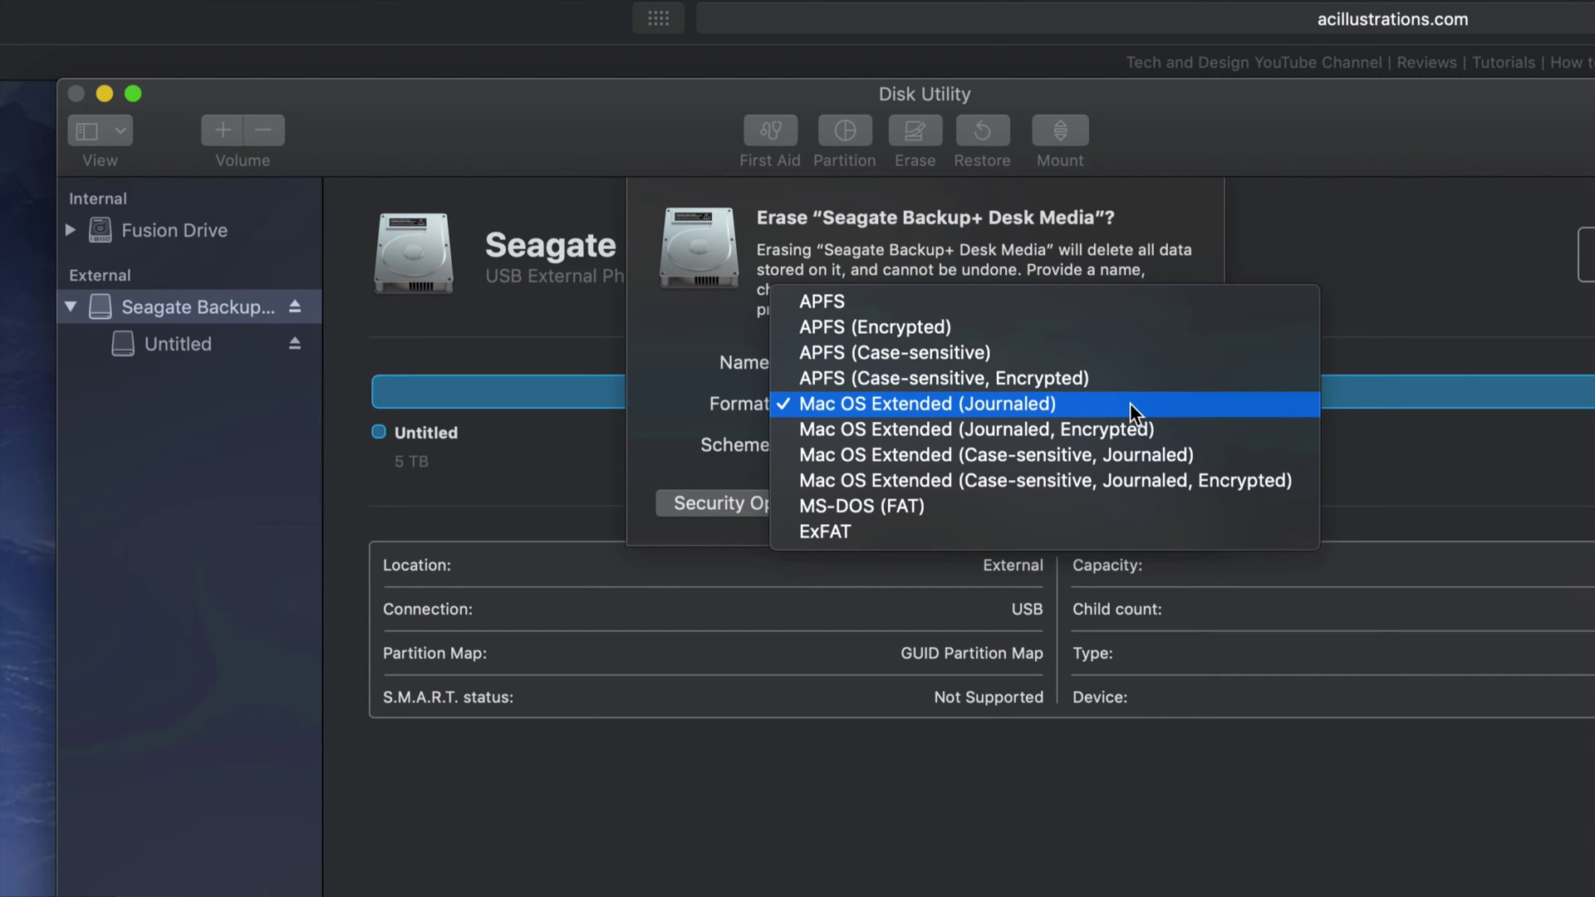
pyautogui.click(886, 536)
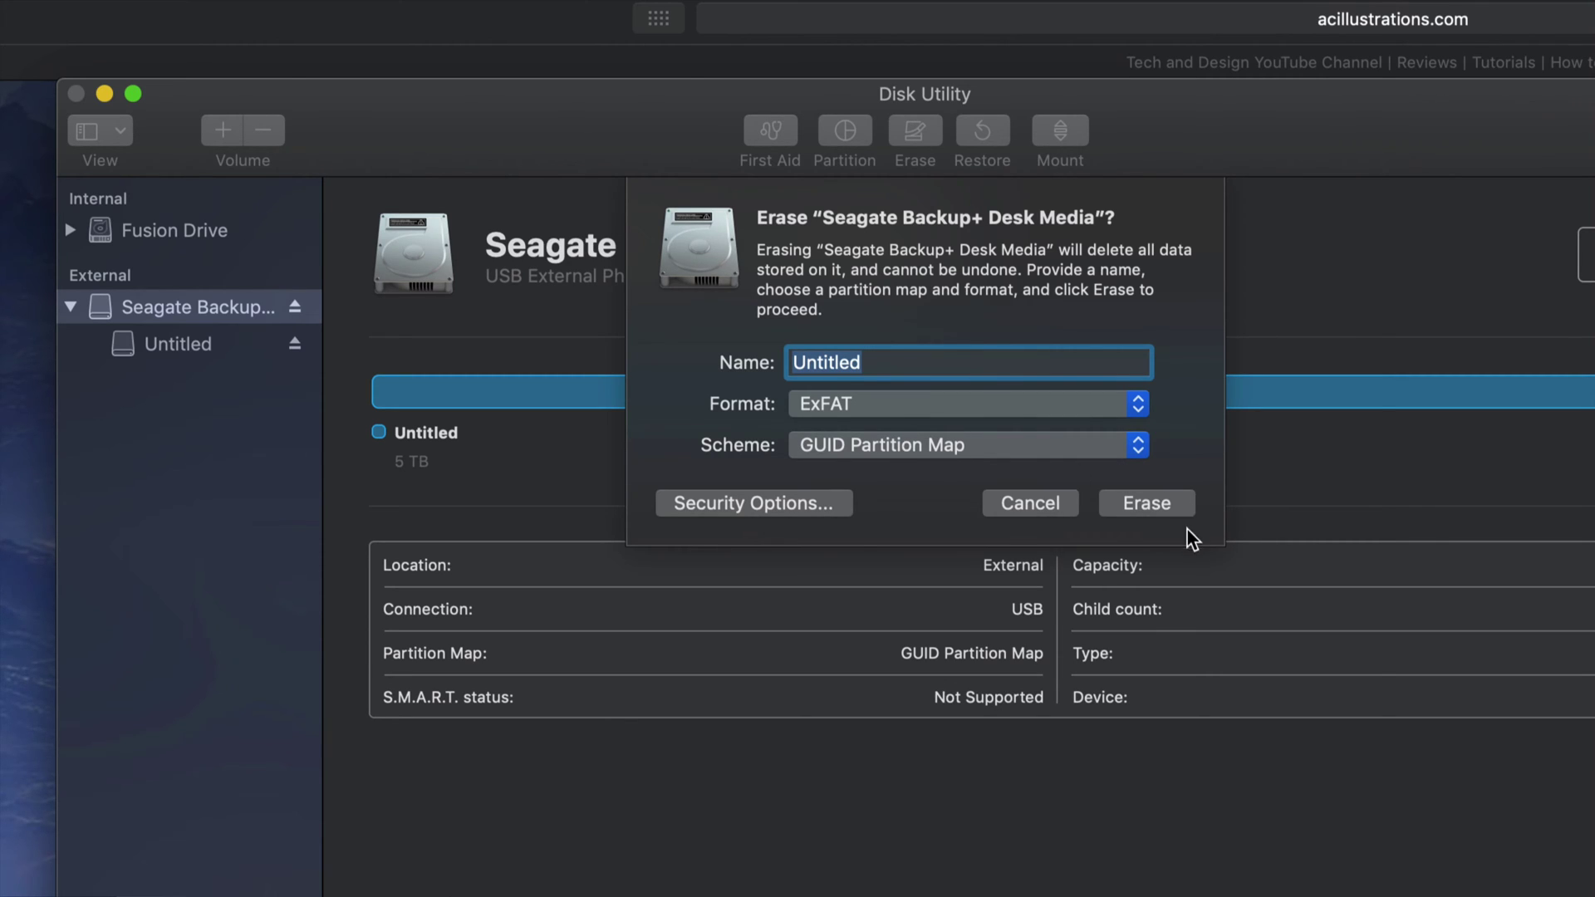
pyautogui.click(1159, 506)
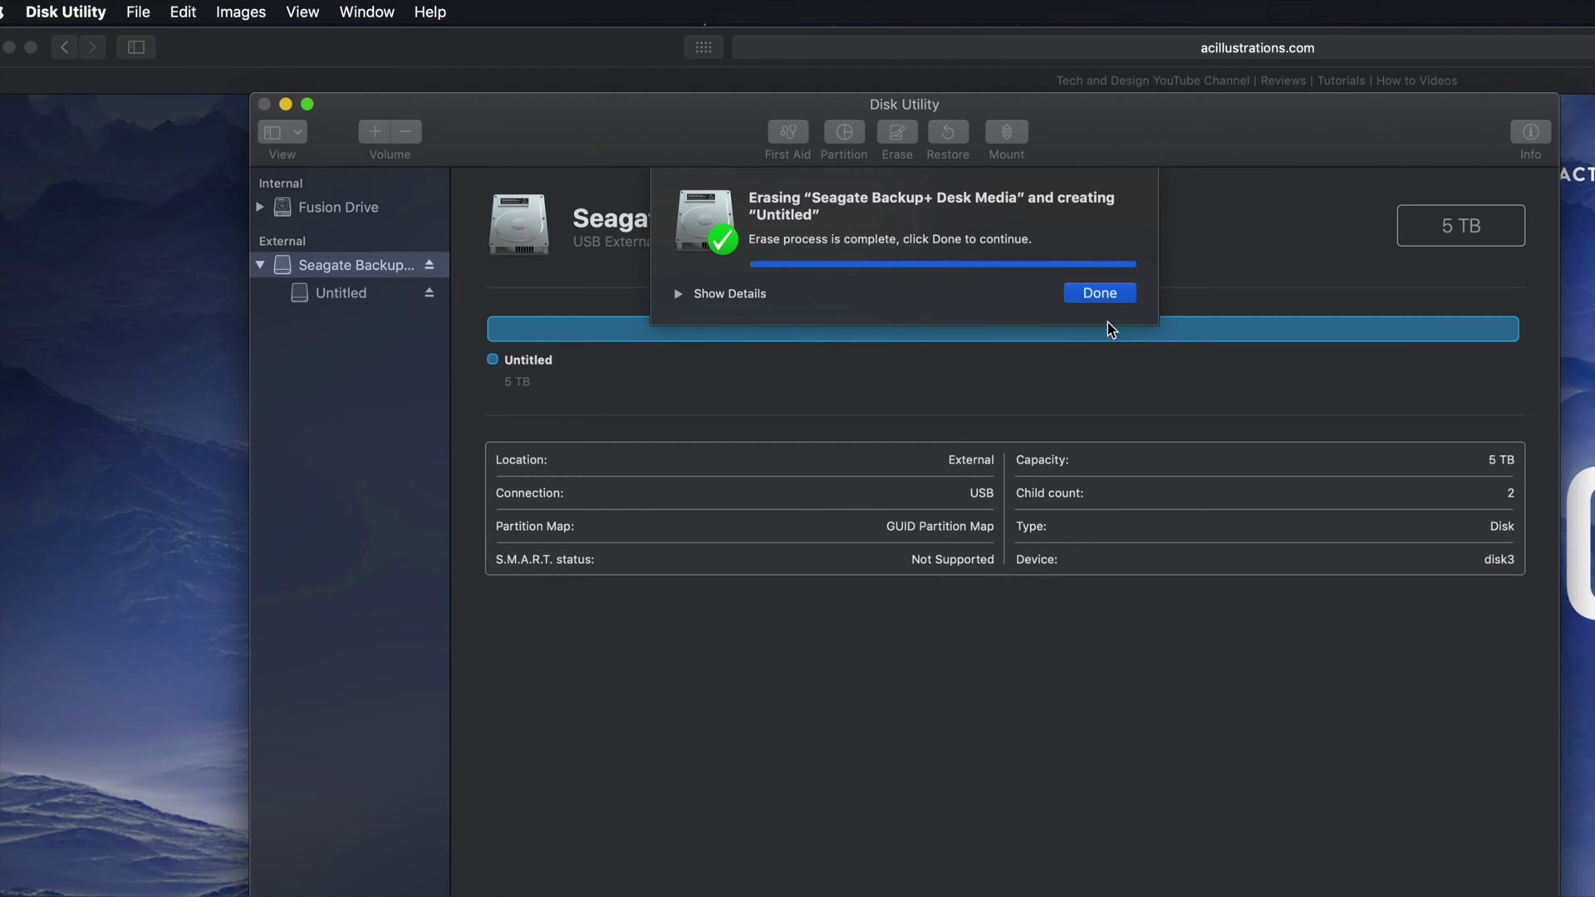
pyautogui.click(1104, 296)
pyautogui.moveTo(1149, 151); pyautogui.dragTo(1082, 152)
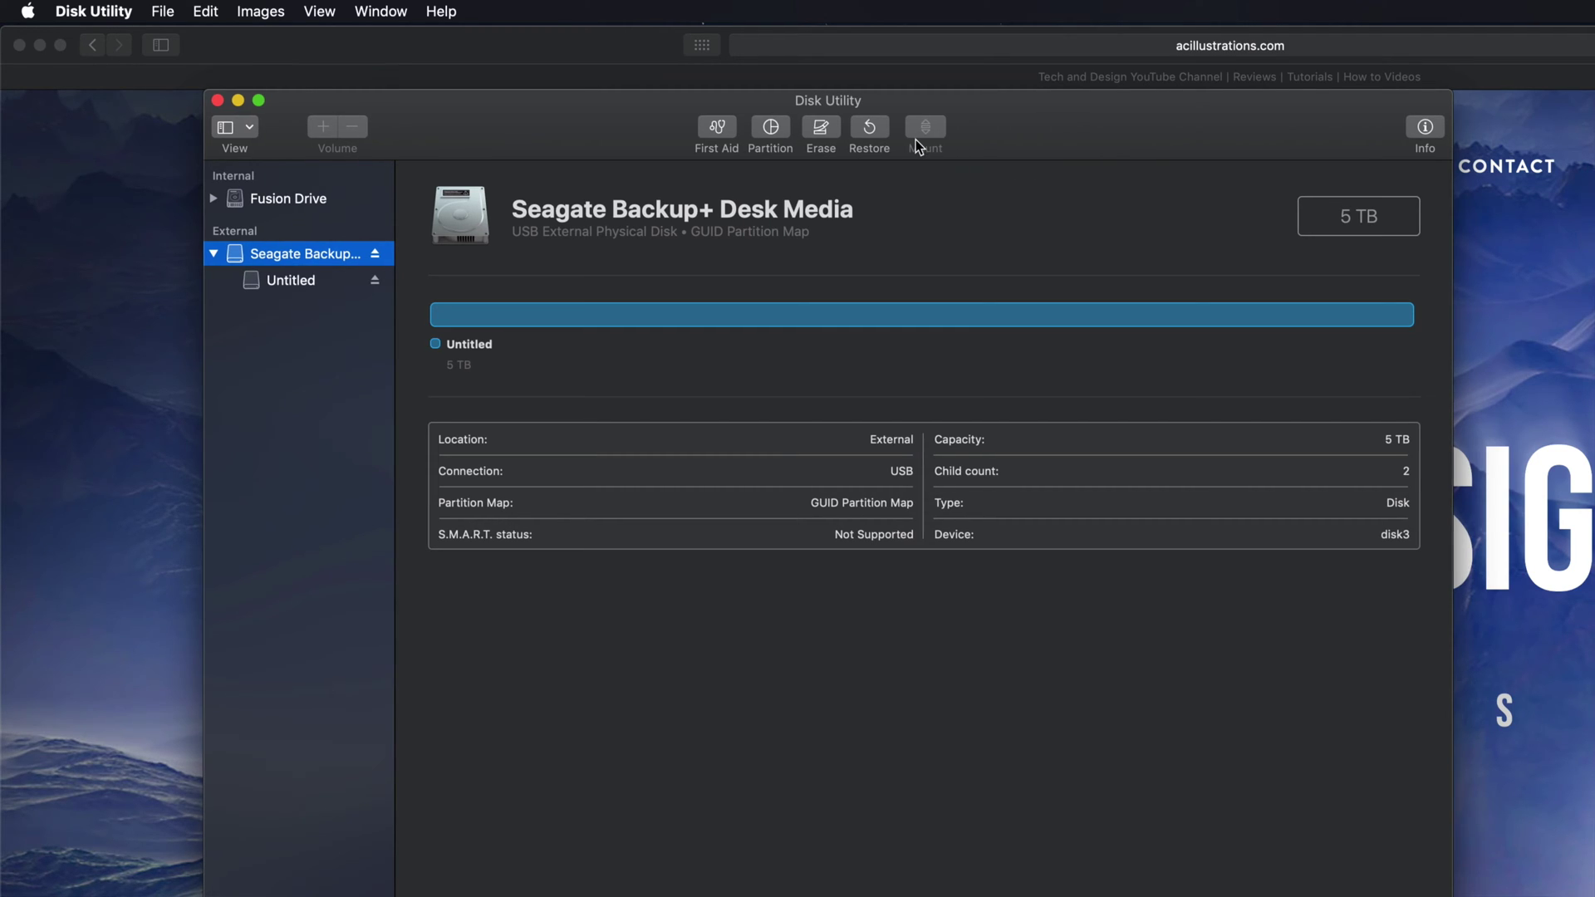
pyautogui.click(820, 129)
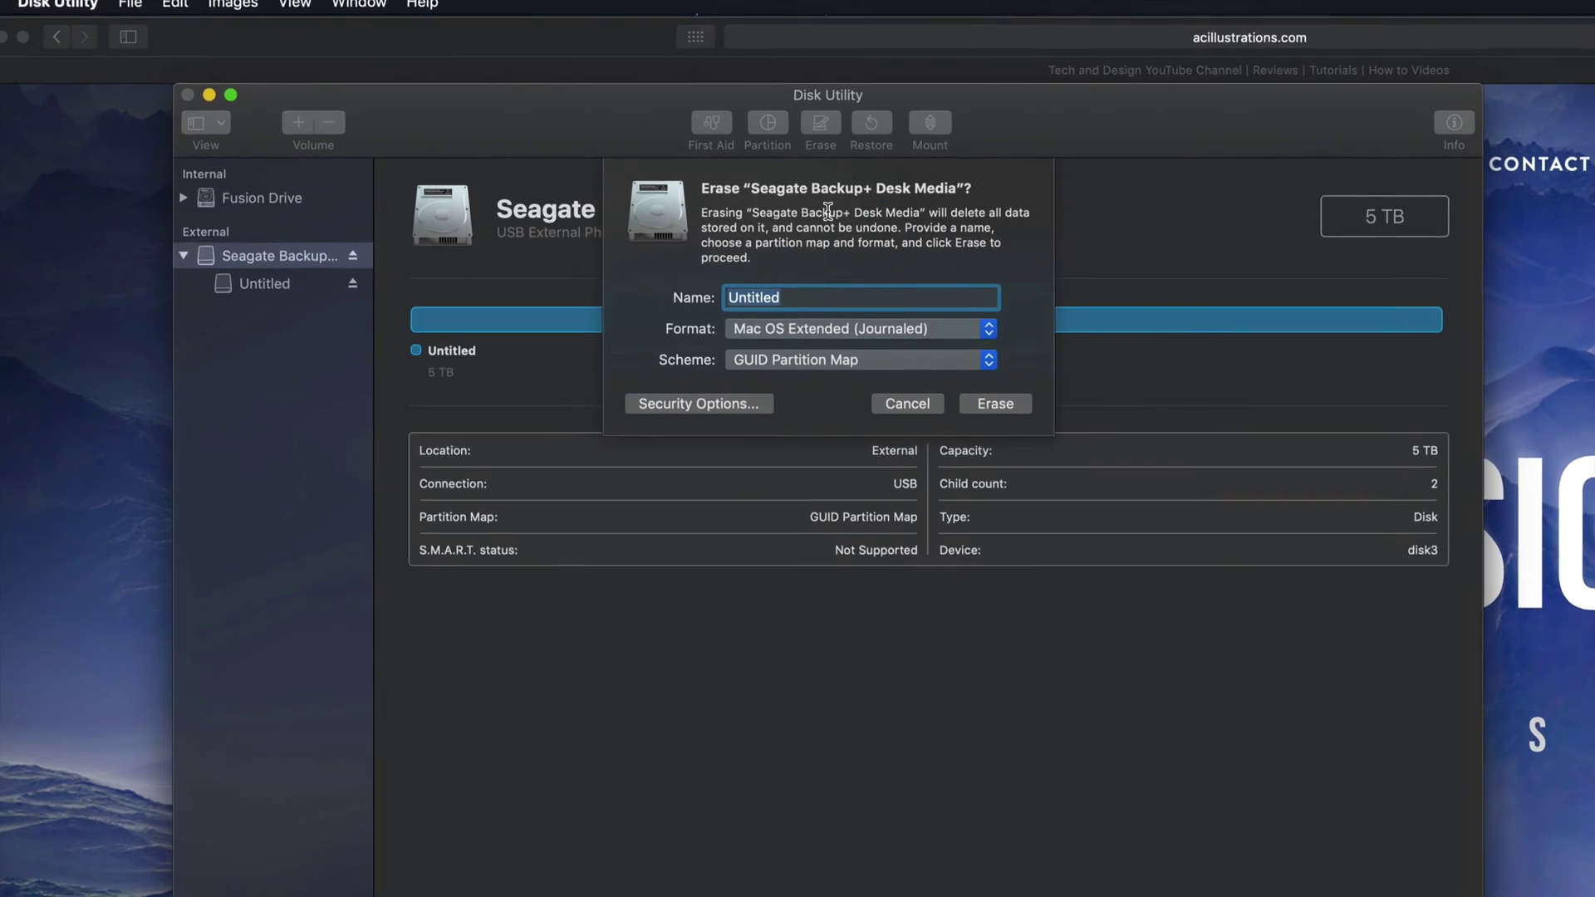
pyautogui.click(984, 328)
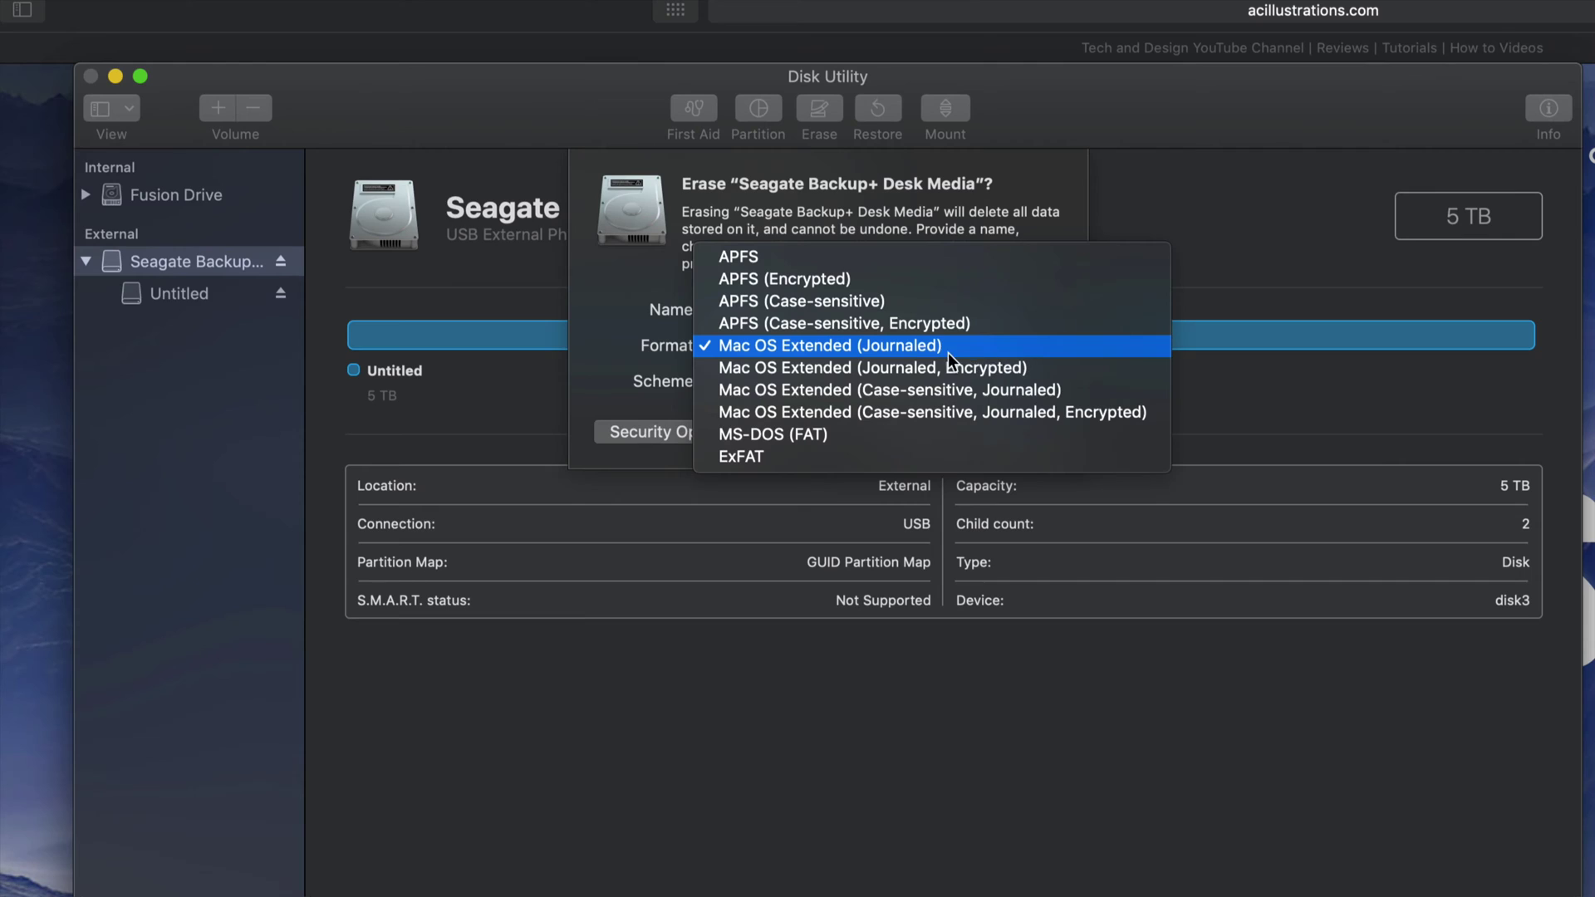
pyautogui.click(919, 347)
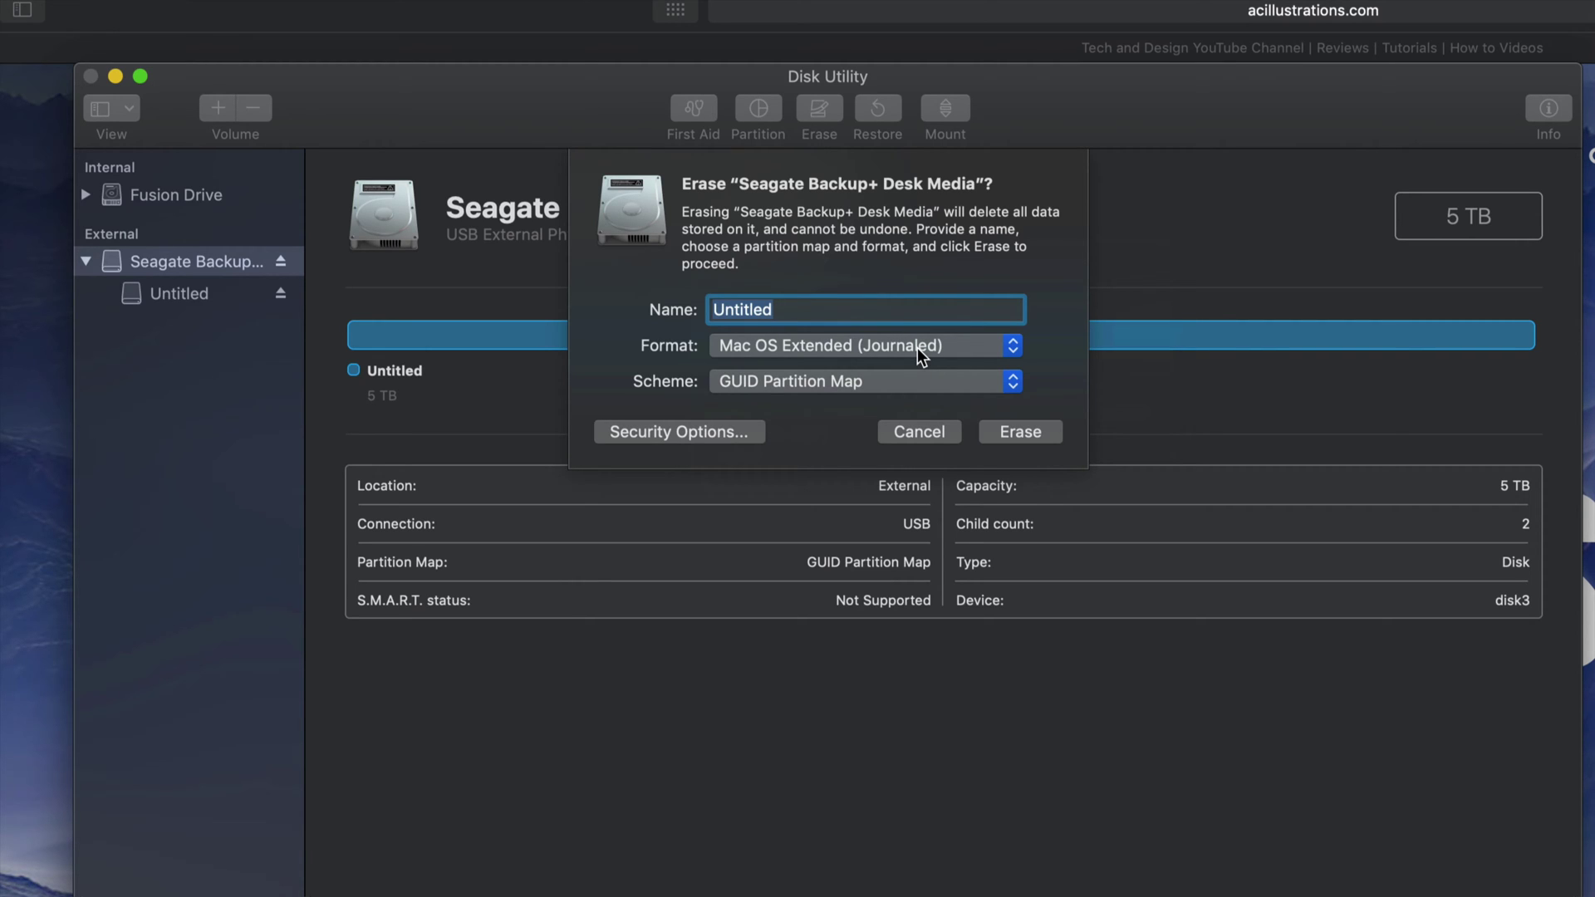
pyautogui.click(918, 347)
pyautogui.click(909, 346)
pyautogui.click(1006, 344)
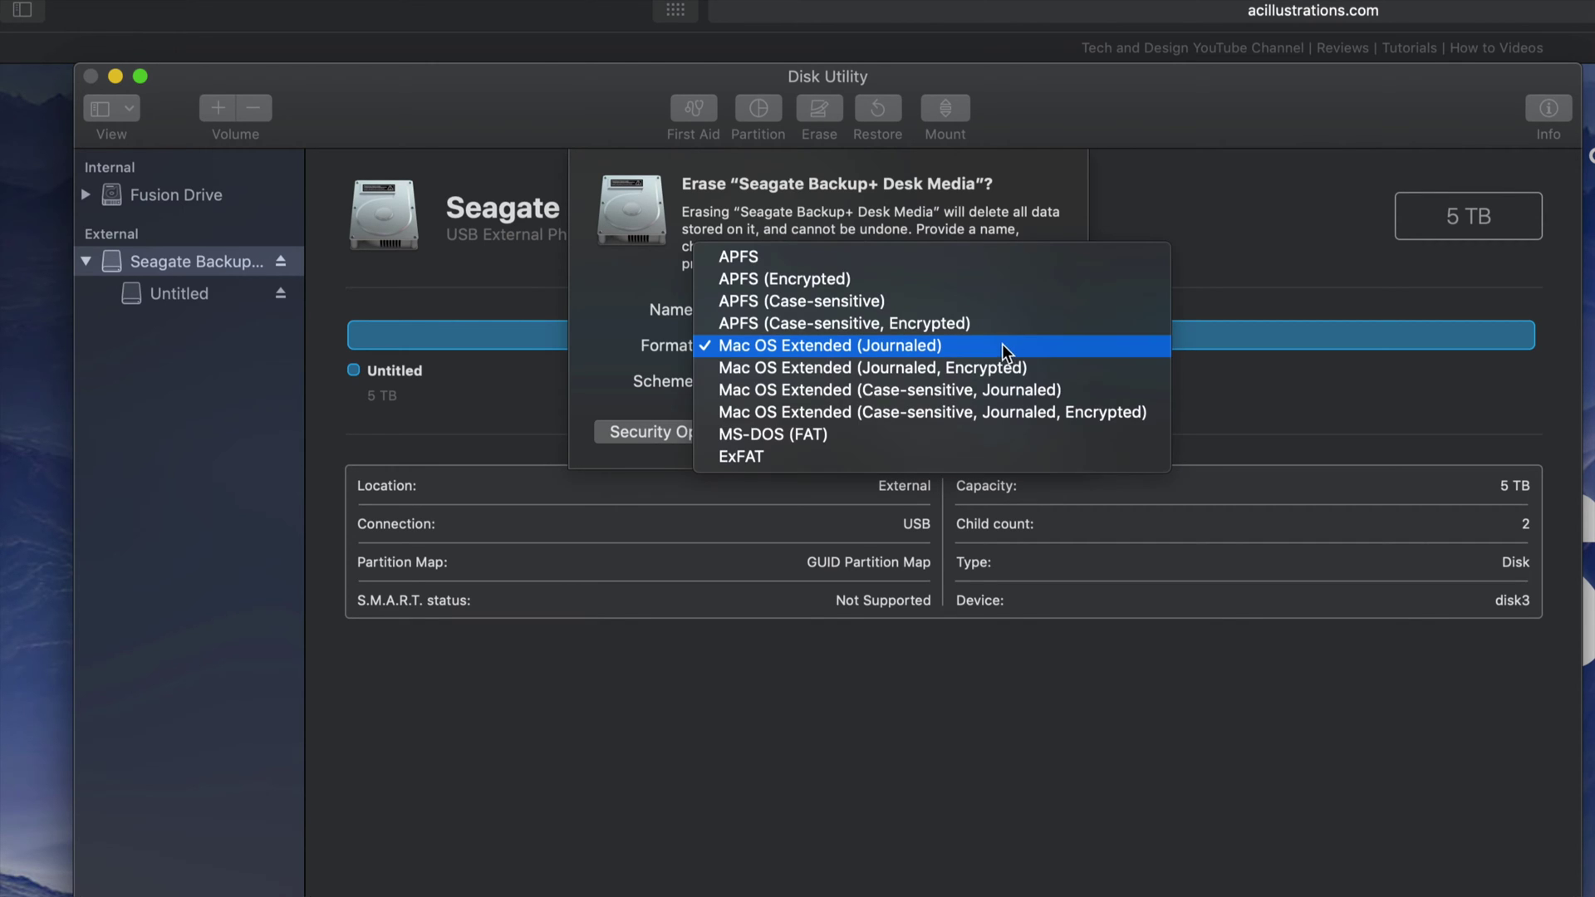
pyautogui.click(775, 456)
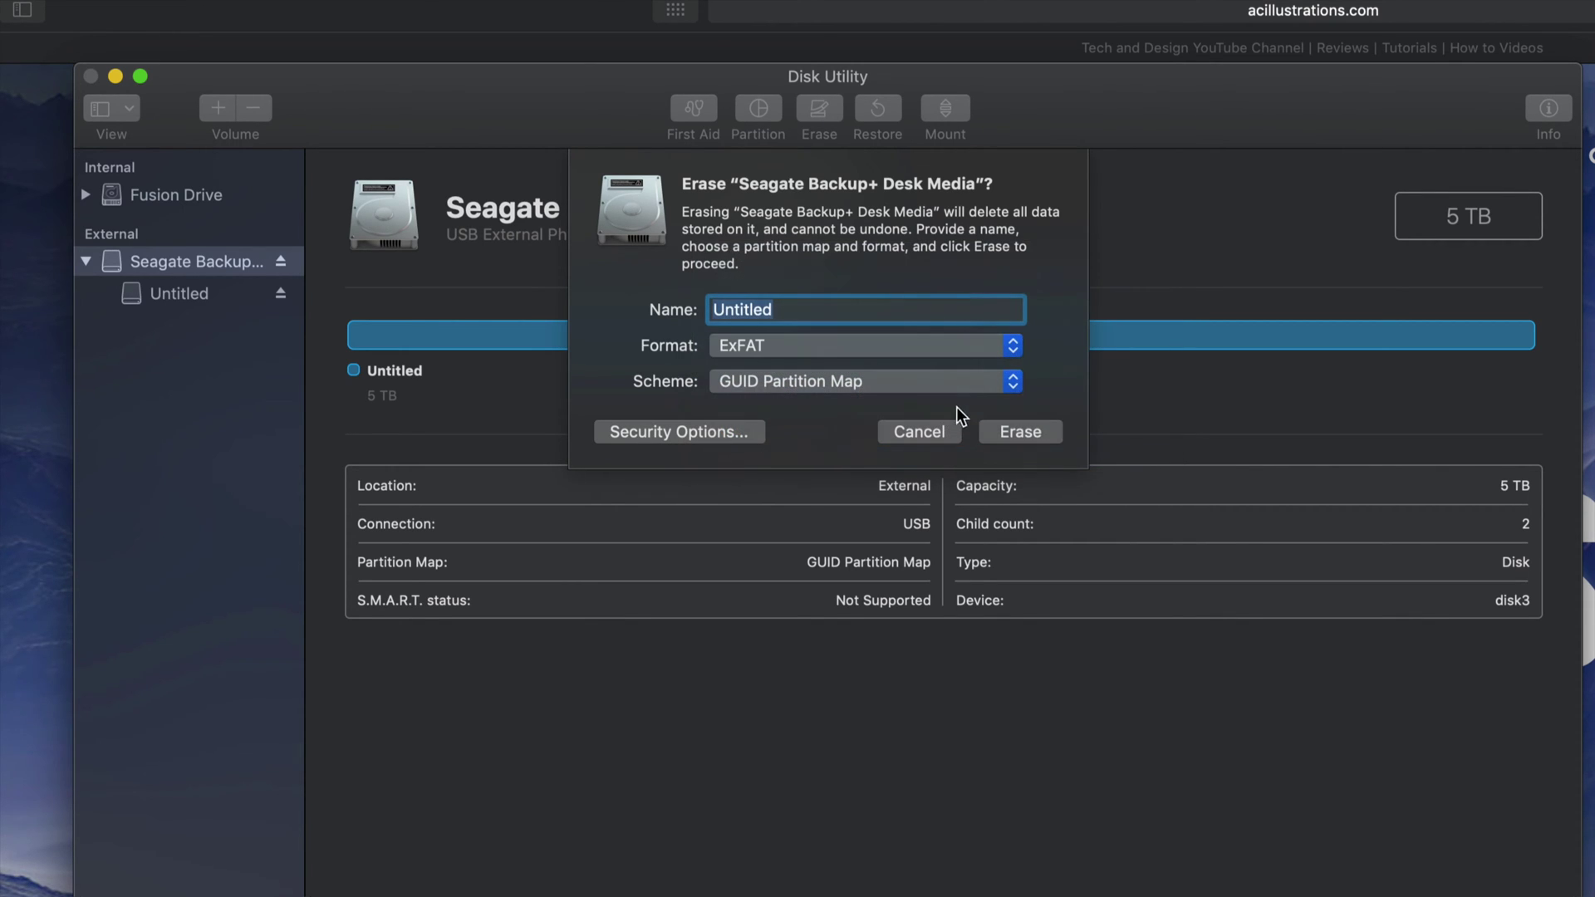
pyautogui.click(992, 381)
pyautogui.click(843, 404)
pyautogui.click(836, 388)
pyautogui.click(844, 383)
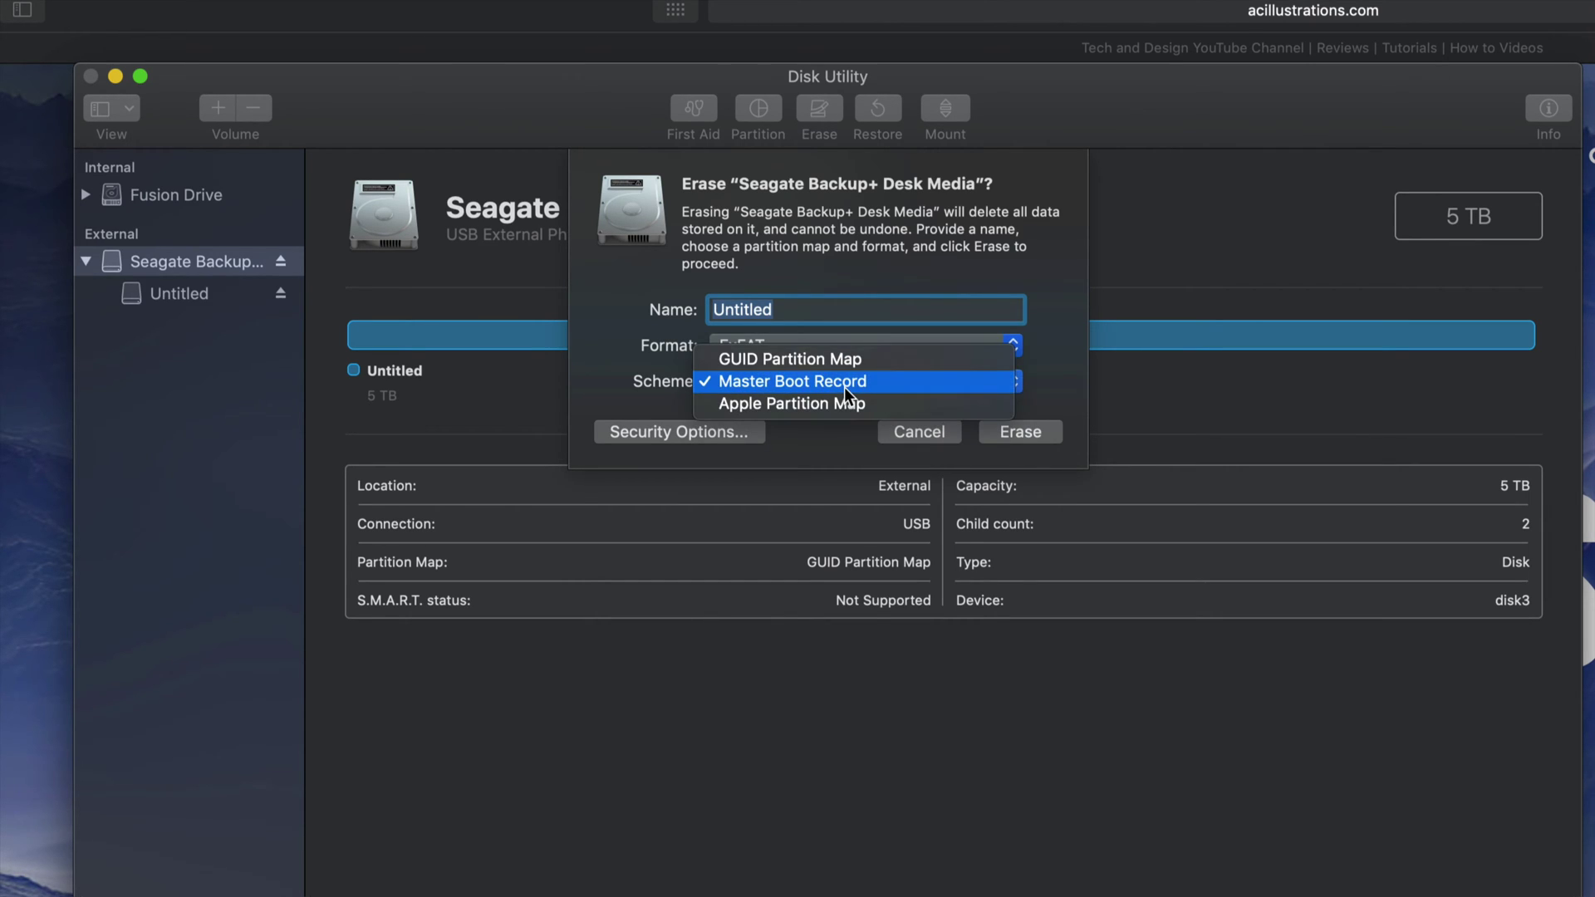
pyautogui.click(859, 360)
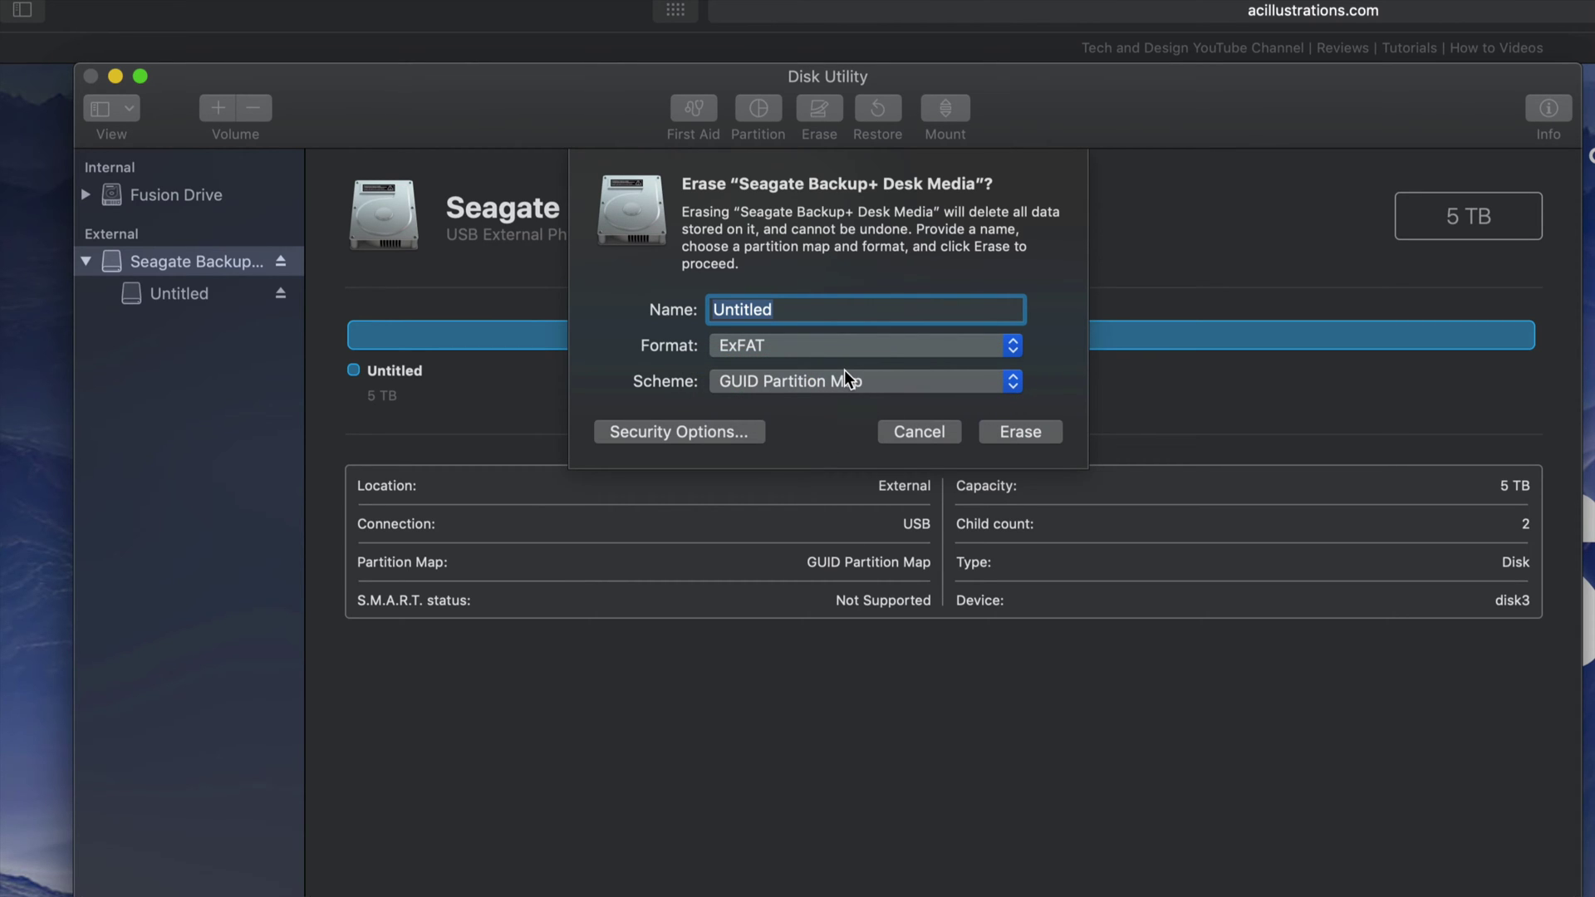
pyautogui.click(889, 435)
# Erase the Seagate drive as Mac OS Extended (Journaled) with the GUID Partition Map scheme, keeping the name Untitled.
pyautogui.click(819, 108)
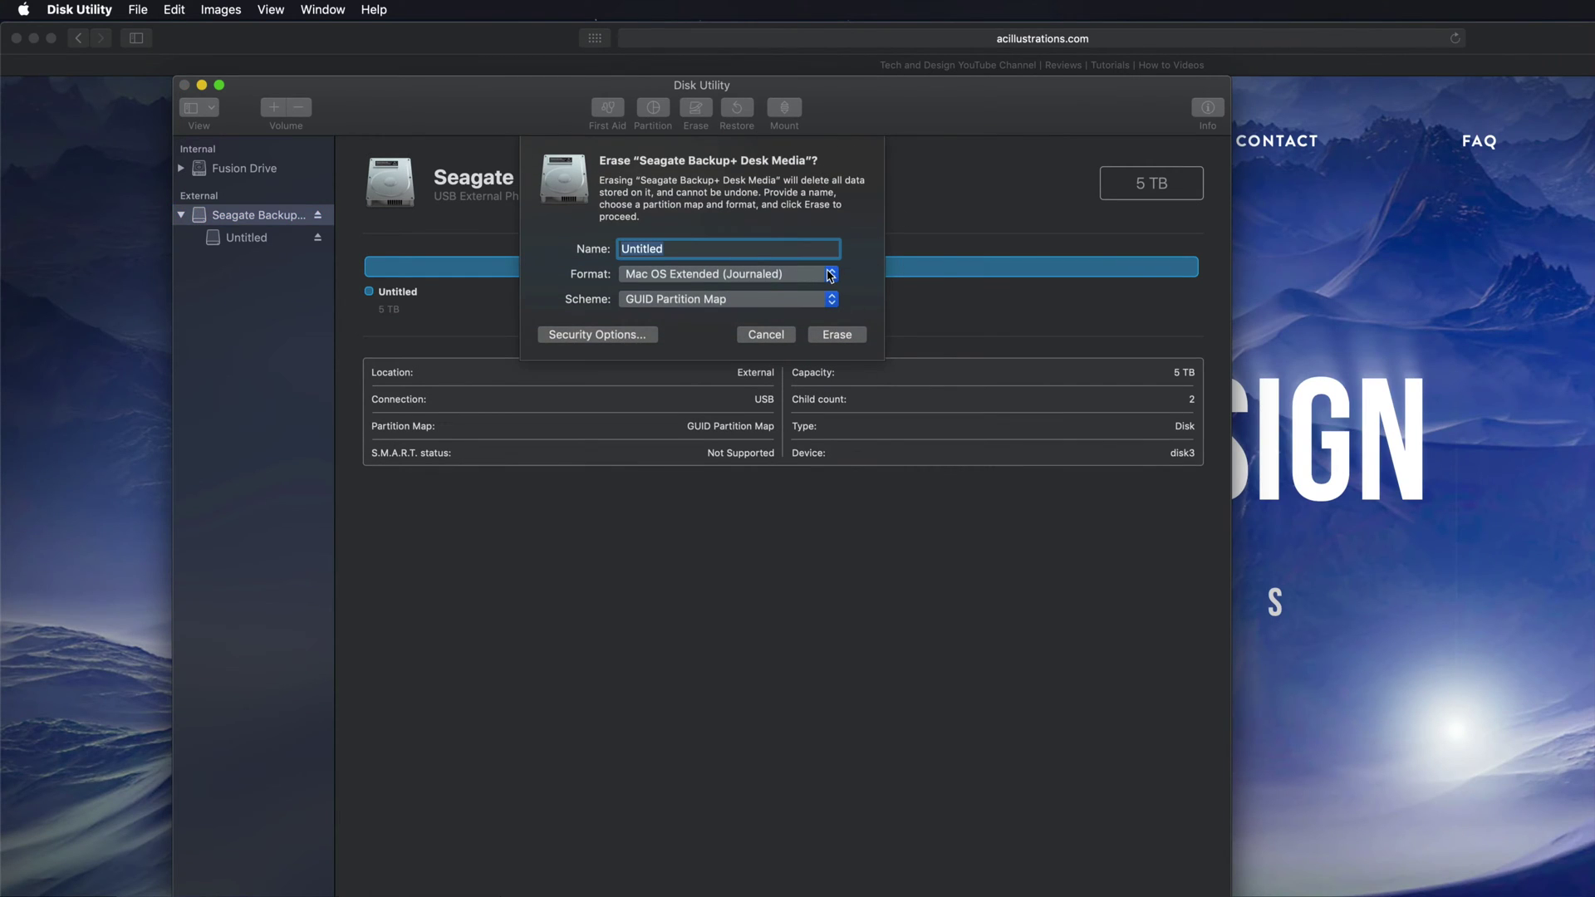
pyautogui.click(830, 276)
pyautogui.click(813, 279)
pyautogui.click(839, 339)
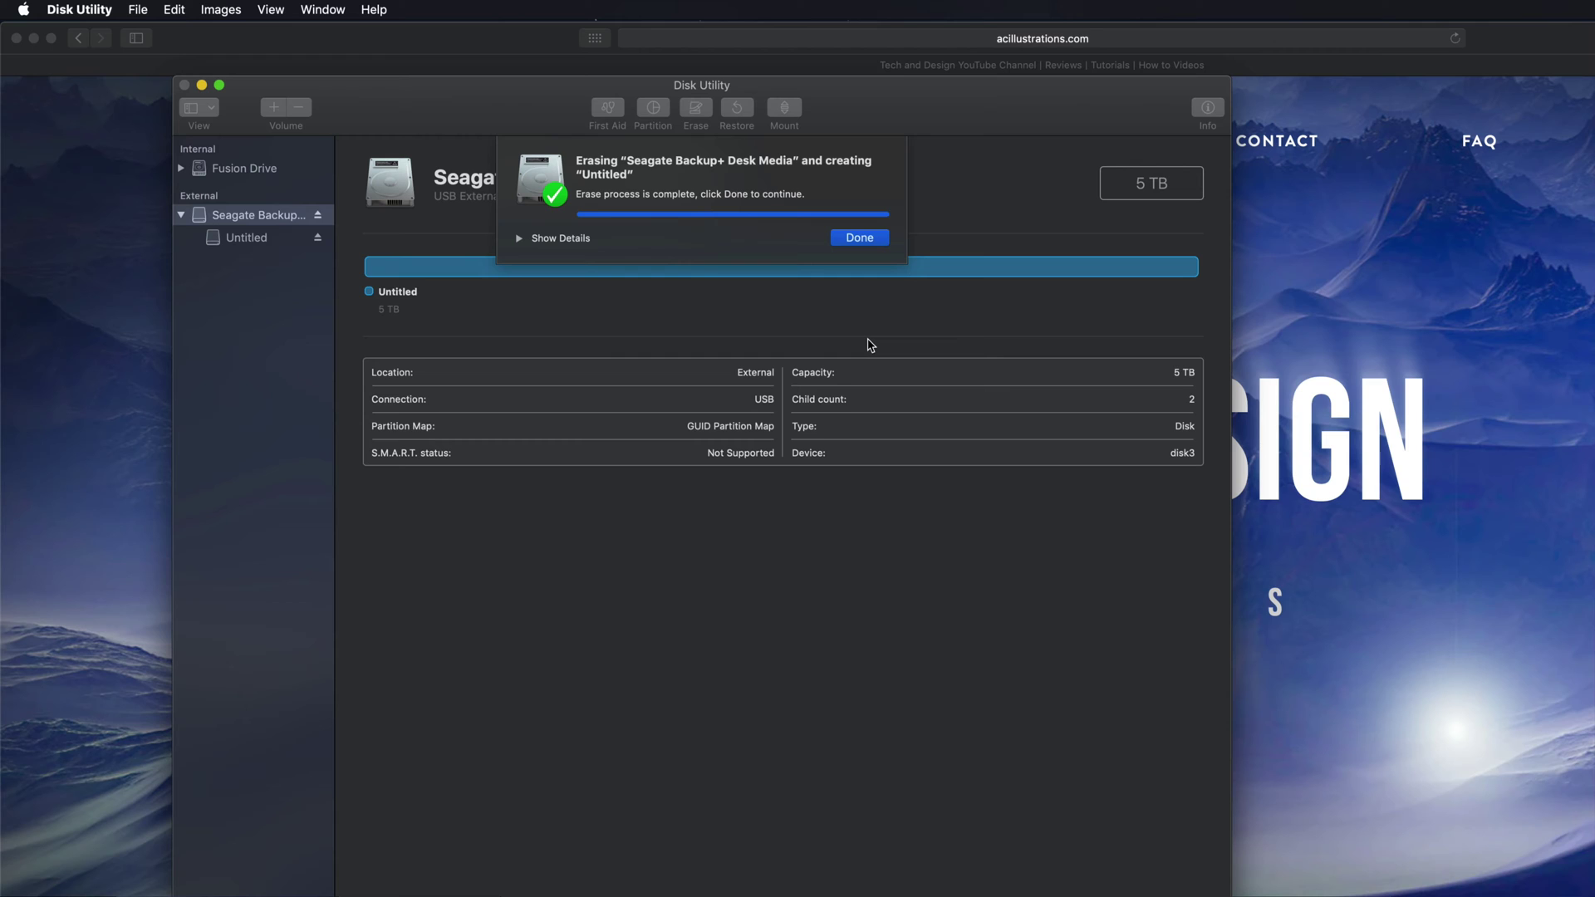
pyautogui.click(852, 239)
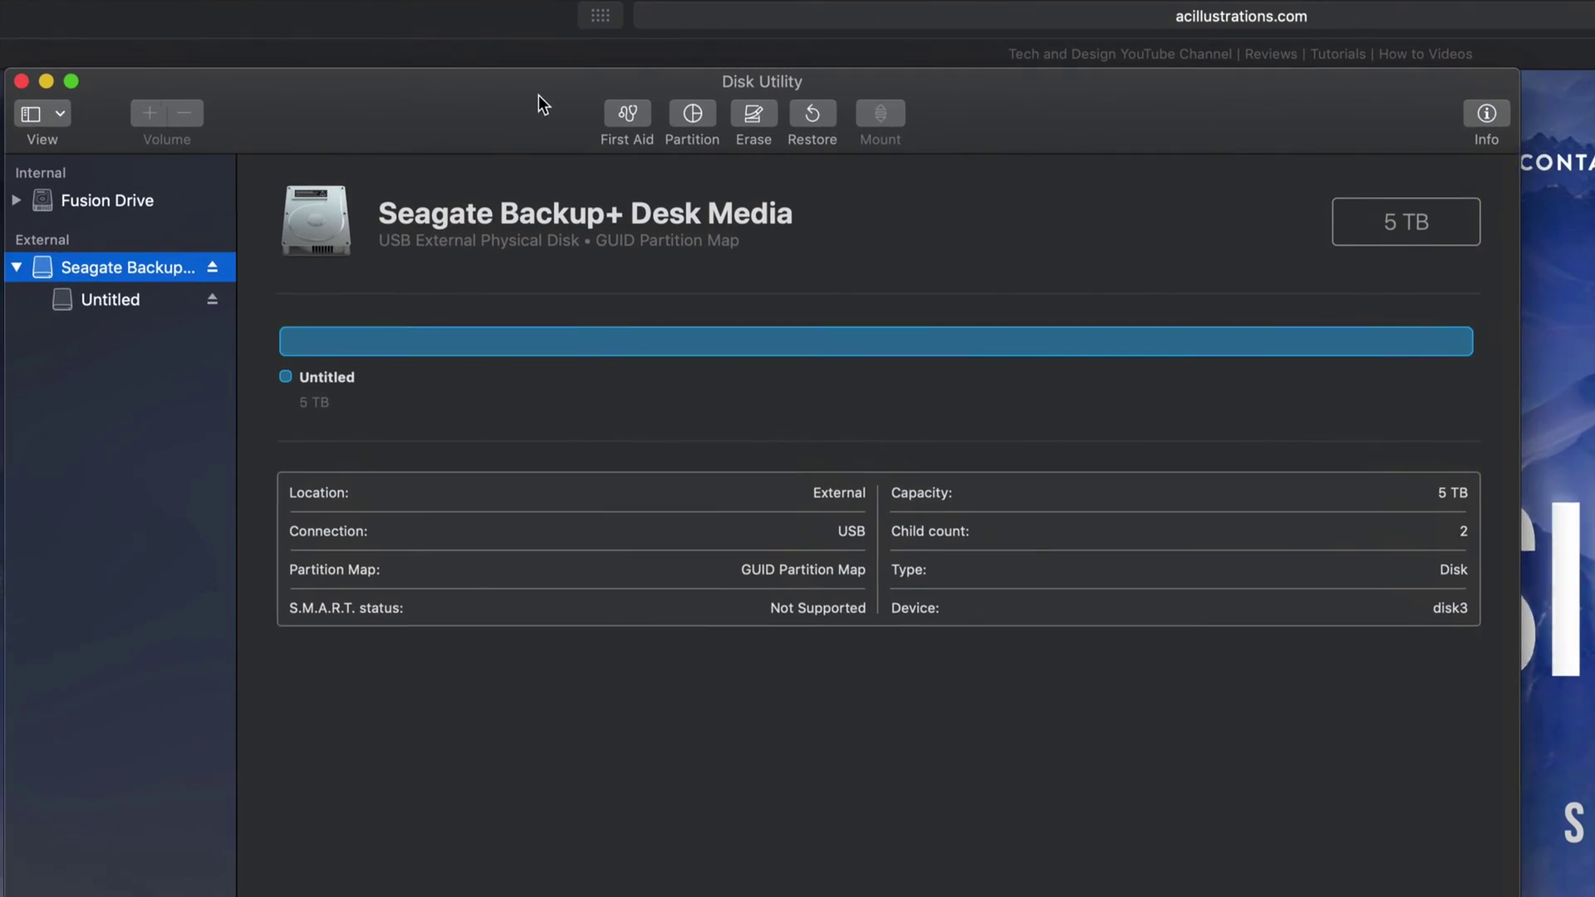
# Start partitioning the Seagate drive and add a second partition, dividing it into two 2.5 TB partitions.
pyautogui.moveTo(540, 100); pyautogui.dragTo(571, 96)
pyautogui.click(734, 113)
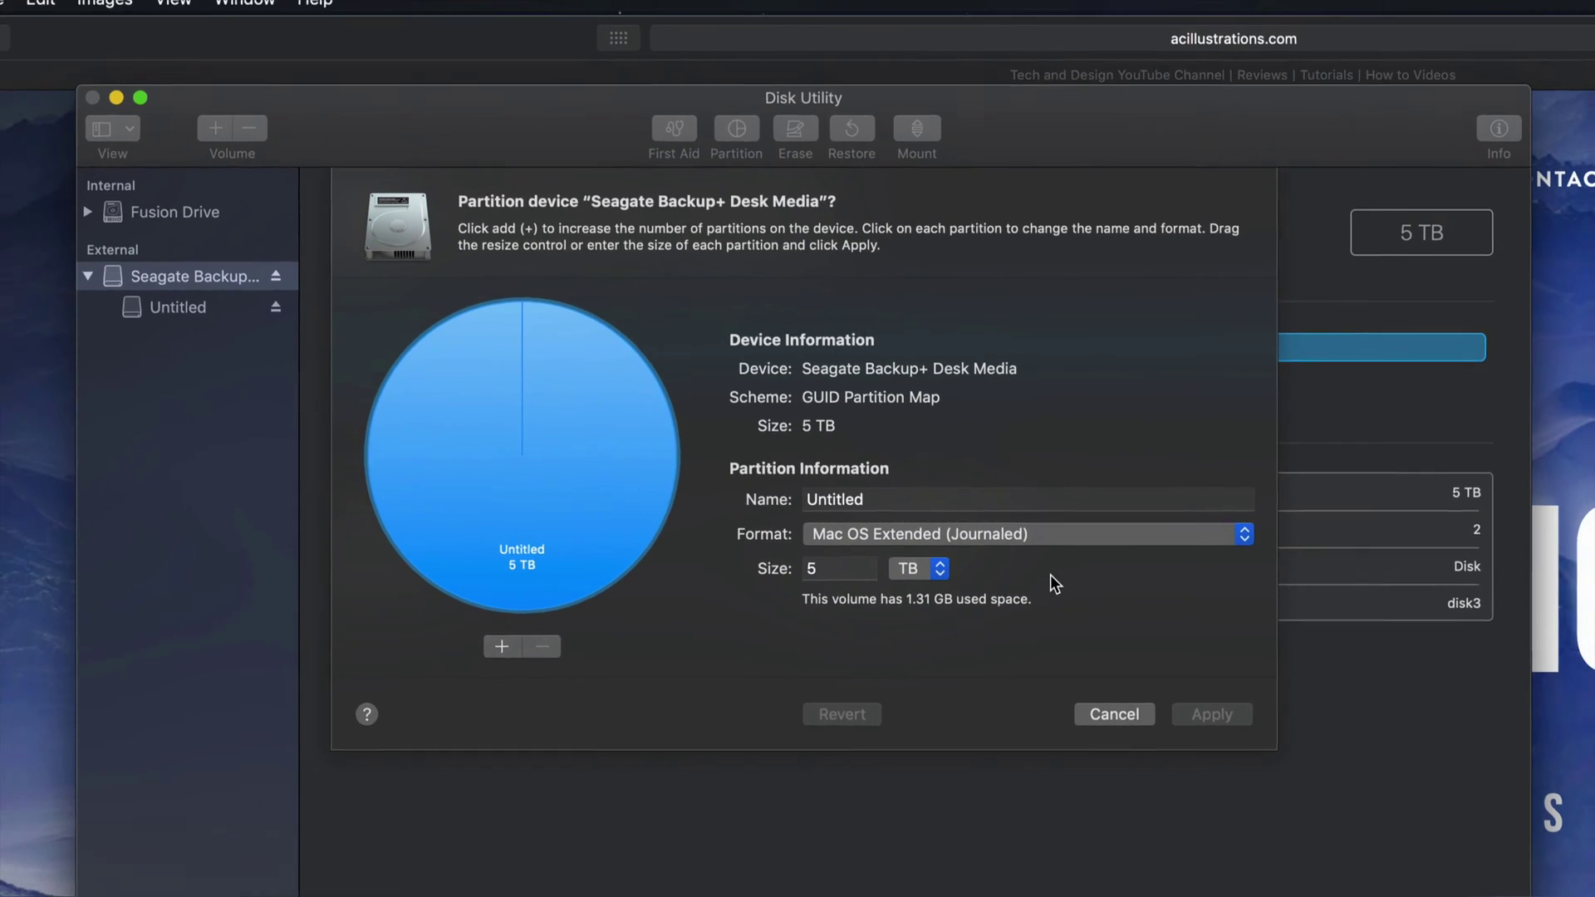
pyautogui.moveTo(1039, 154); pyautogui.dragTo(1018, 93)
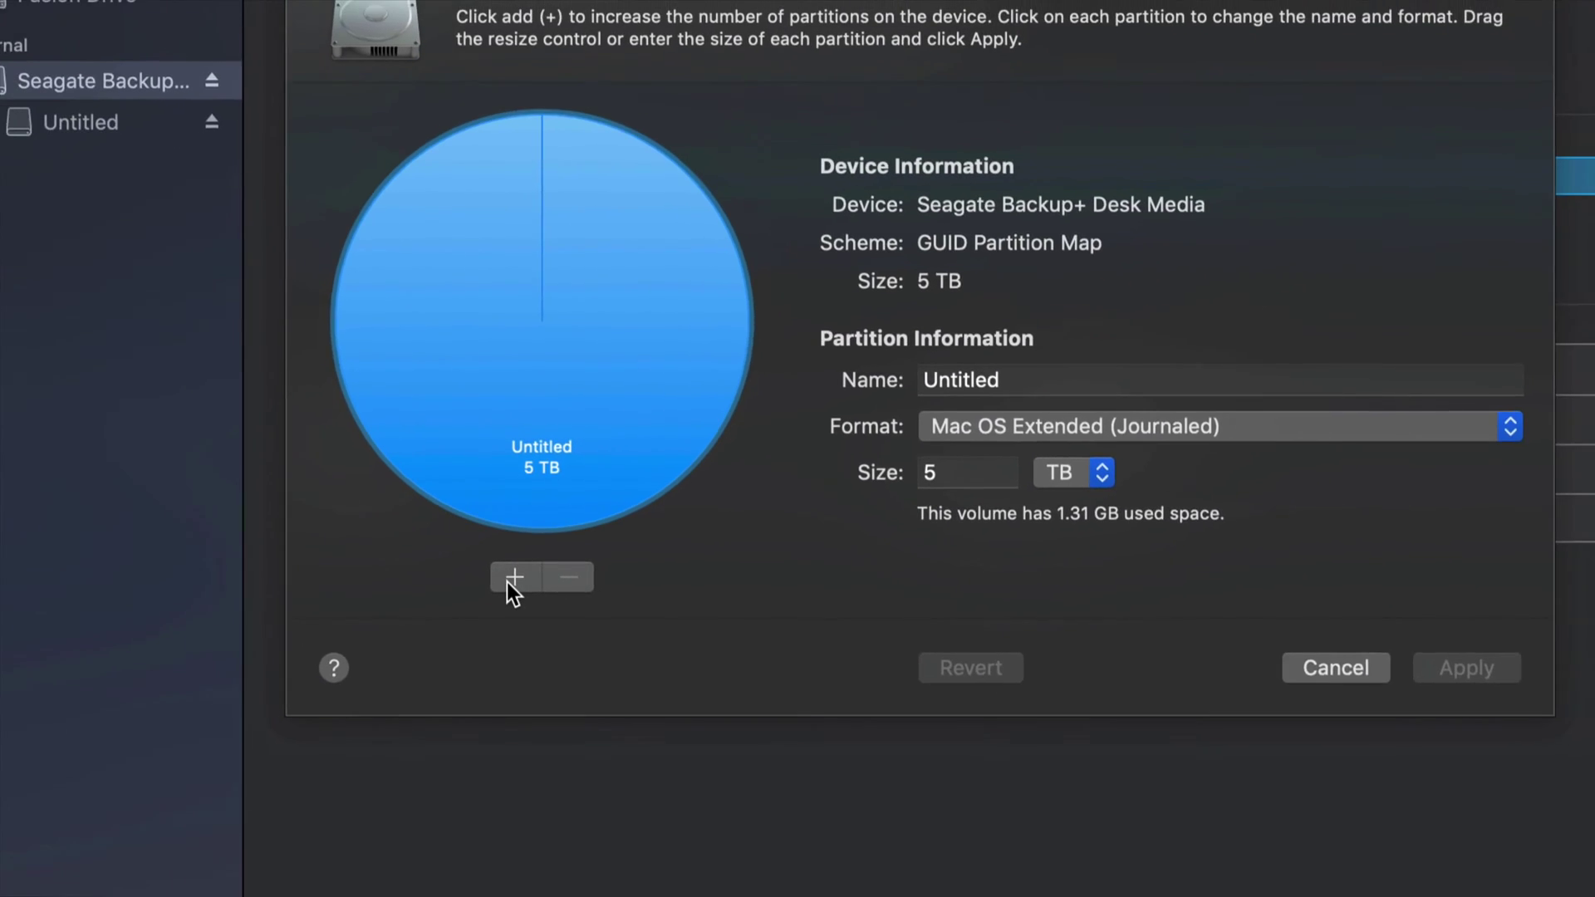
pyautogui.click(508, 580)
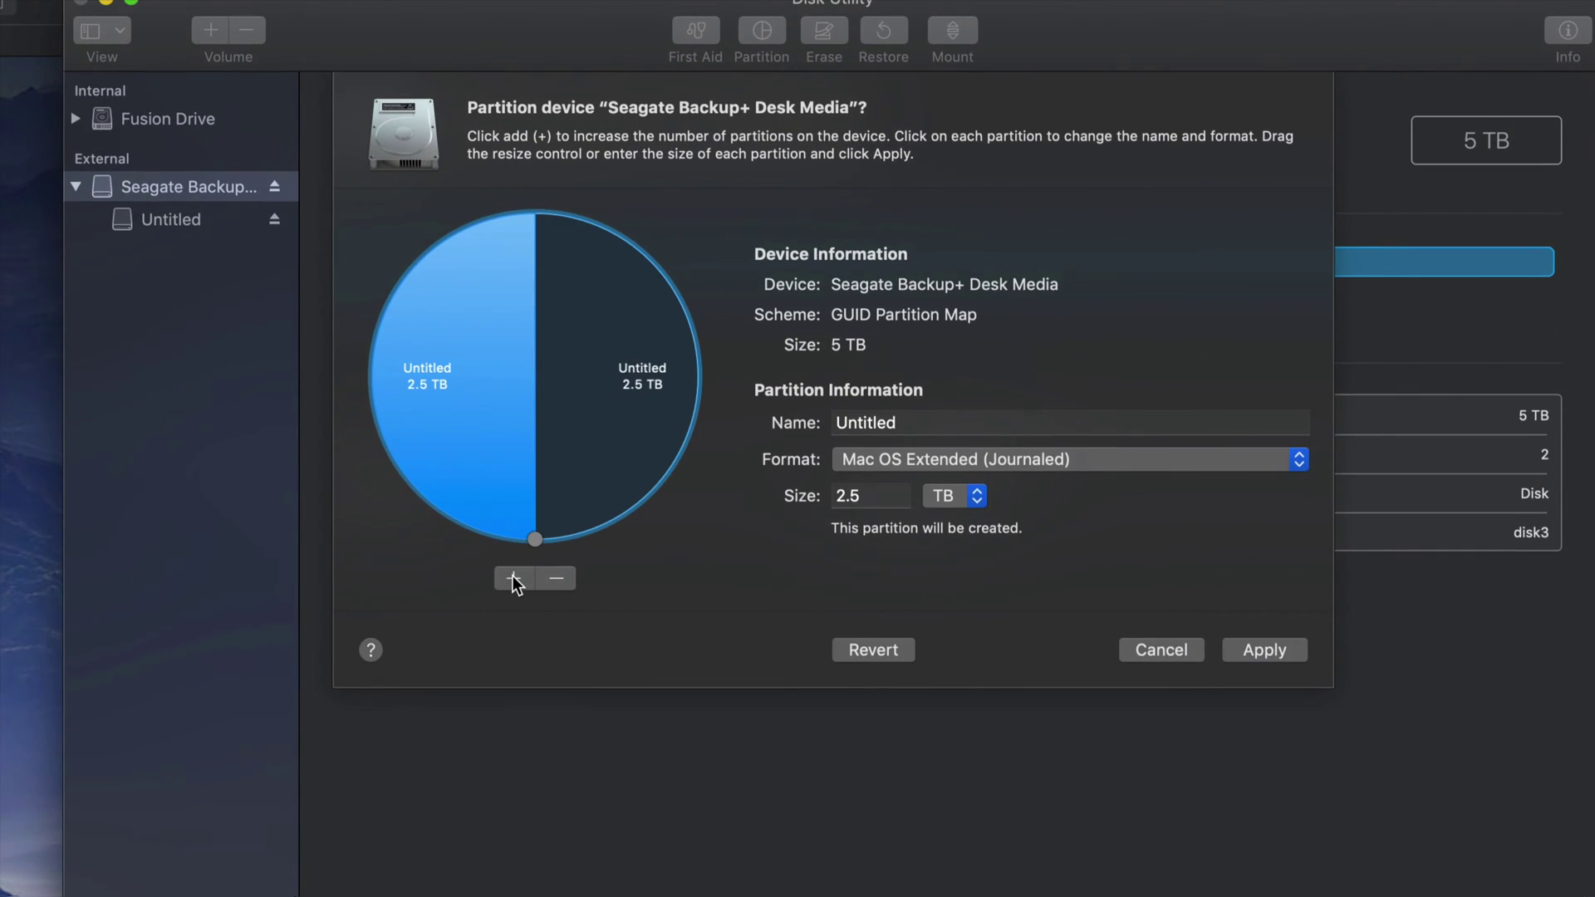
# Examine the partition information of both 2.5 TB partitions in turn, ending on the newly added one.
pyautogui.click(611, 352)
pyautogui.click(486, 354)
pyautogui.click(581, 351)
pyautogui.click(515, 361)
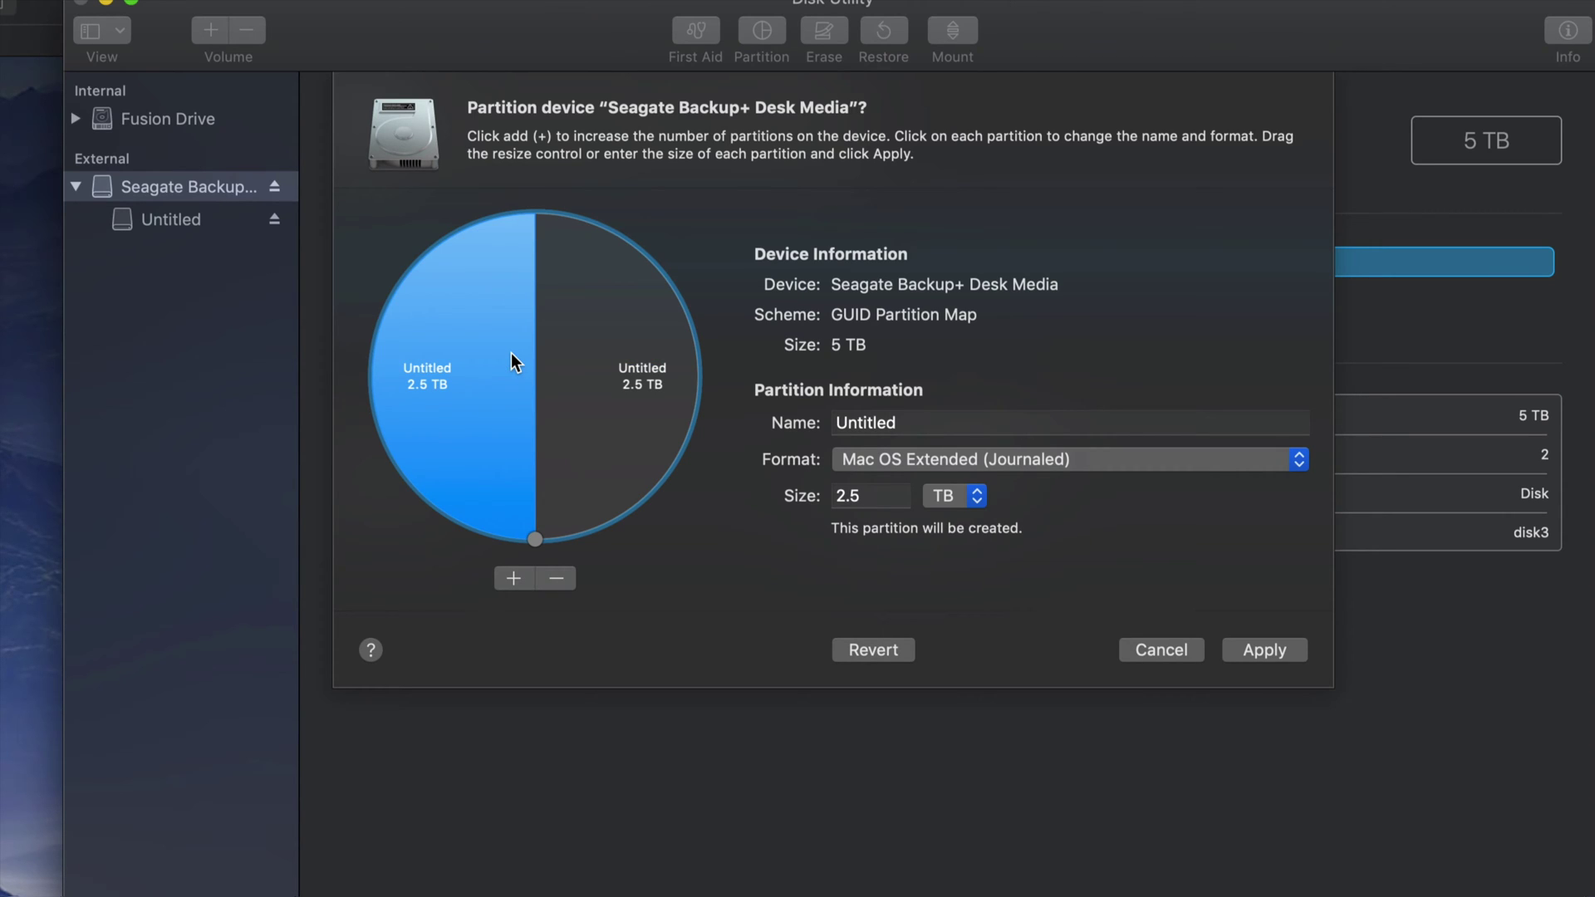
pyautogui.click(616, 367)
pyautogui.click(501, 366)
pyautogui.click(557, 364)
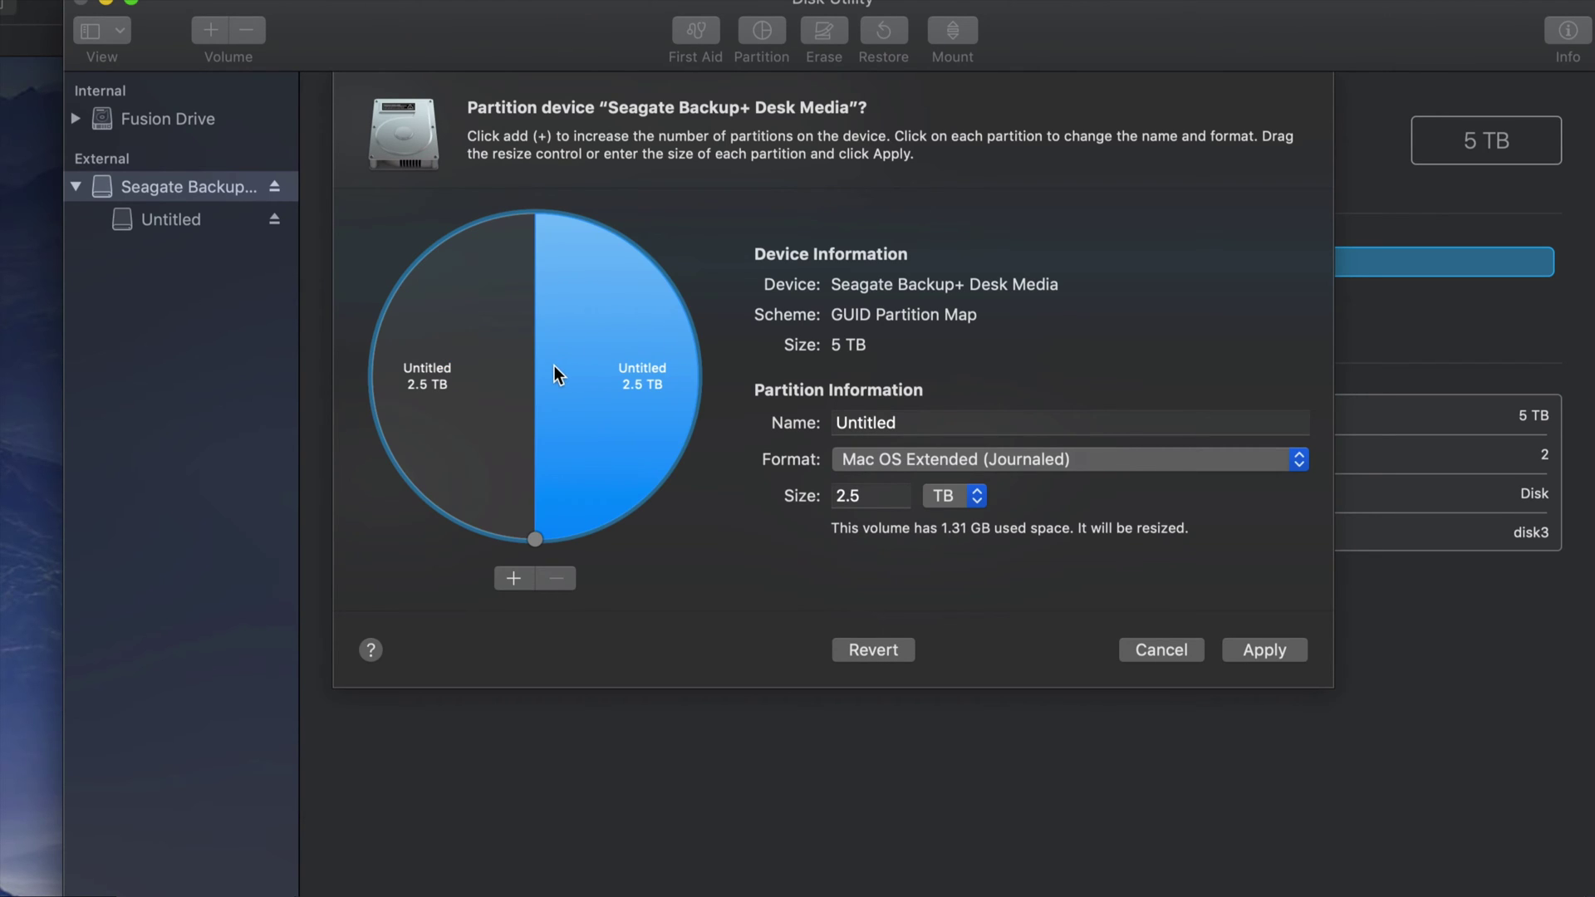
pyautogui.click(445, 366)
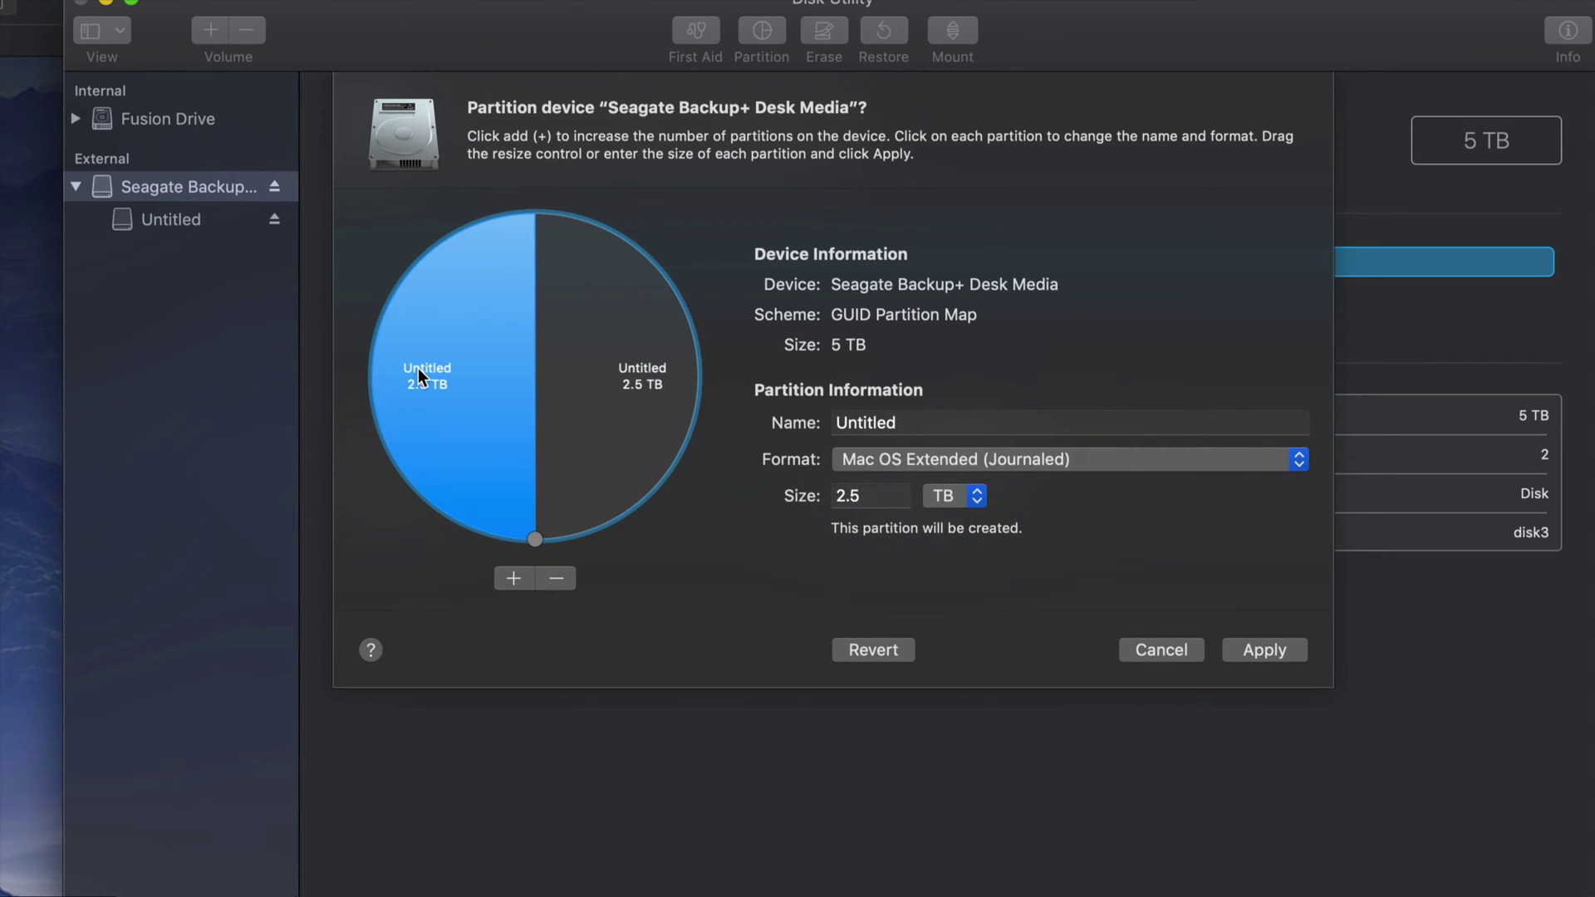
# Name the original 2.5 TB partition PC and set its format to ExFAT.
pyautogui.click(595, 371)
pyautogui.click(899, 425)
pyautogui.doubleClick(911, 423)
pyautogui.write('pc')
pyautogui.press('BackSpace')
pyautogui.press('BackSpace')
pyautogui.press('BackSpace')
pyautogui.write('PC')
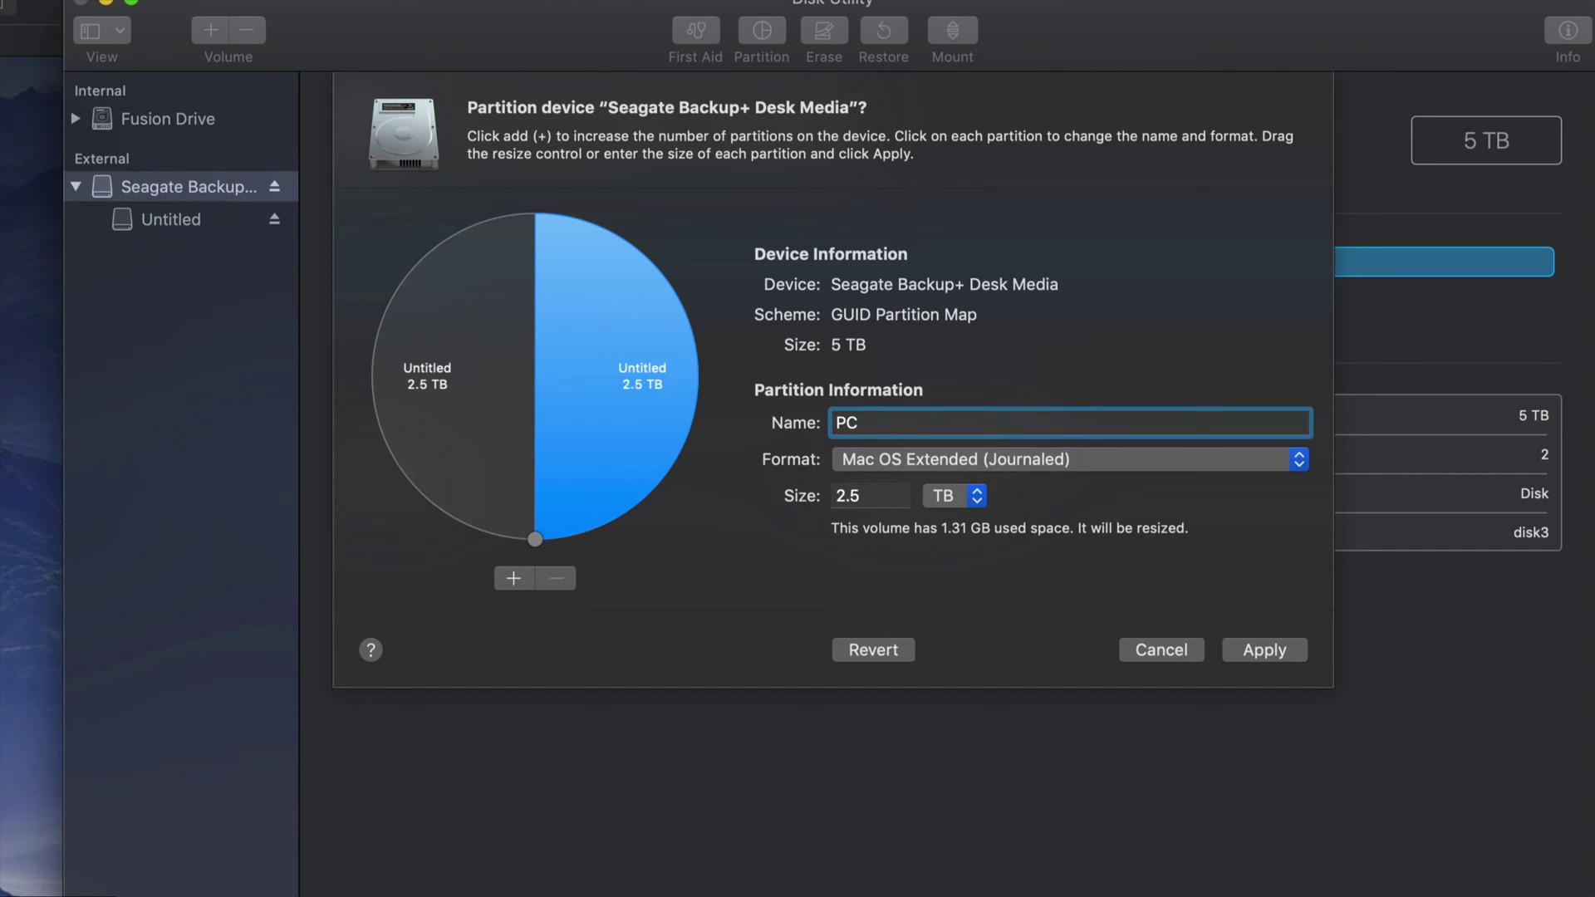
pyautogui.click(937, 457)
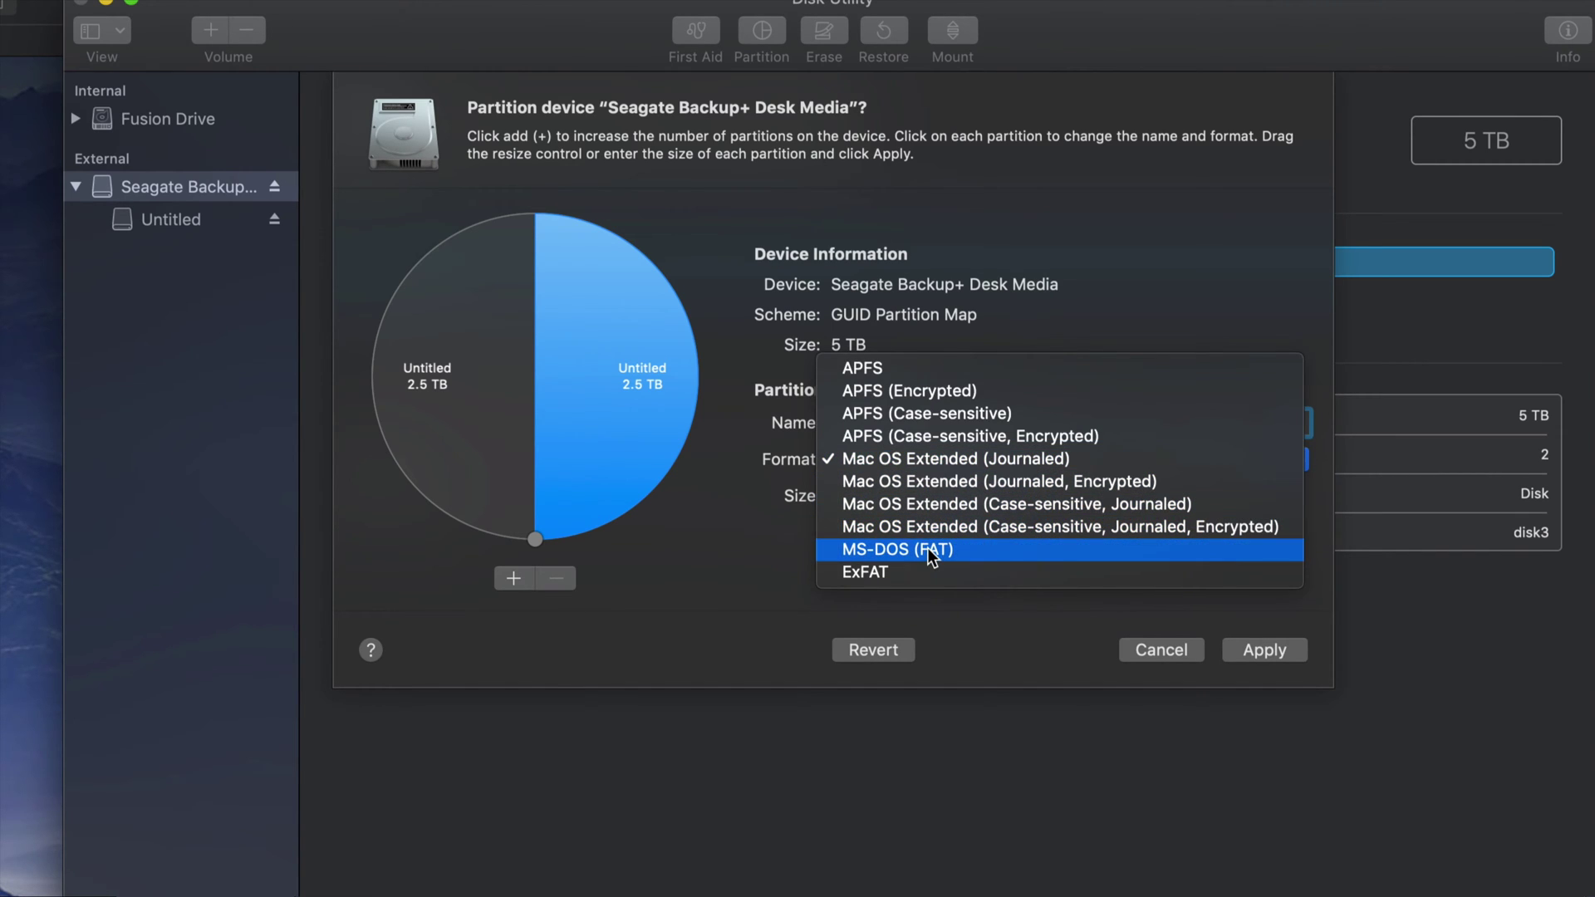
pyautogui.click(907, 568)
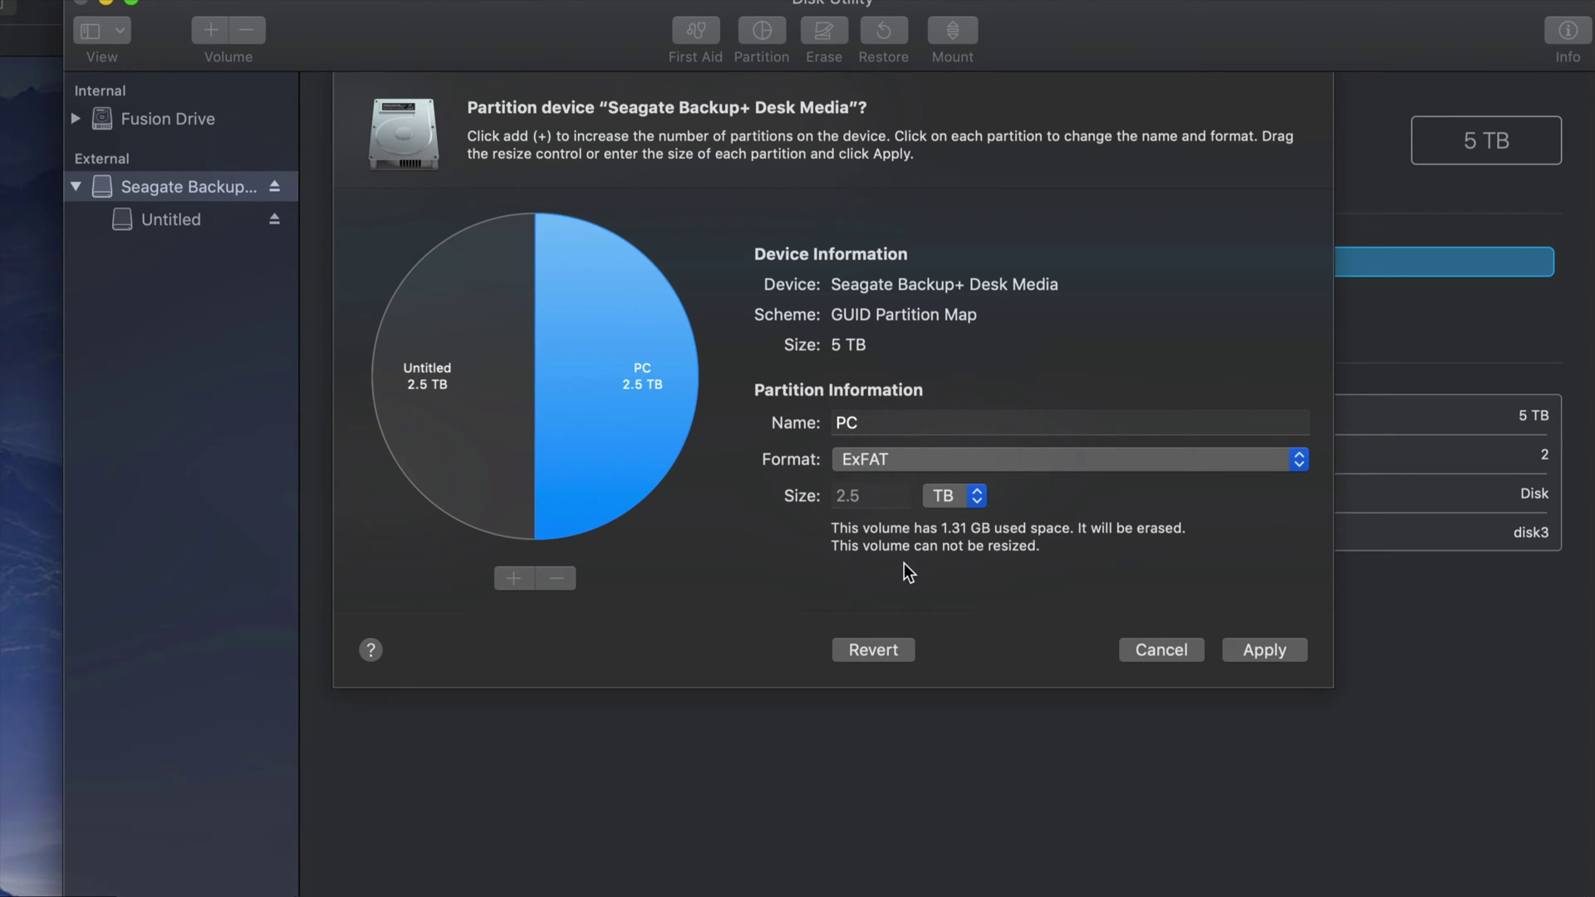
# Name the other 2.5 TB partition mac, keeping its Mac OS Extended (Journaled) format.
pyautogui.click(556, 447)
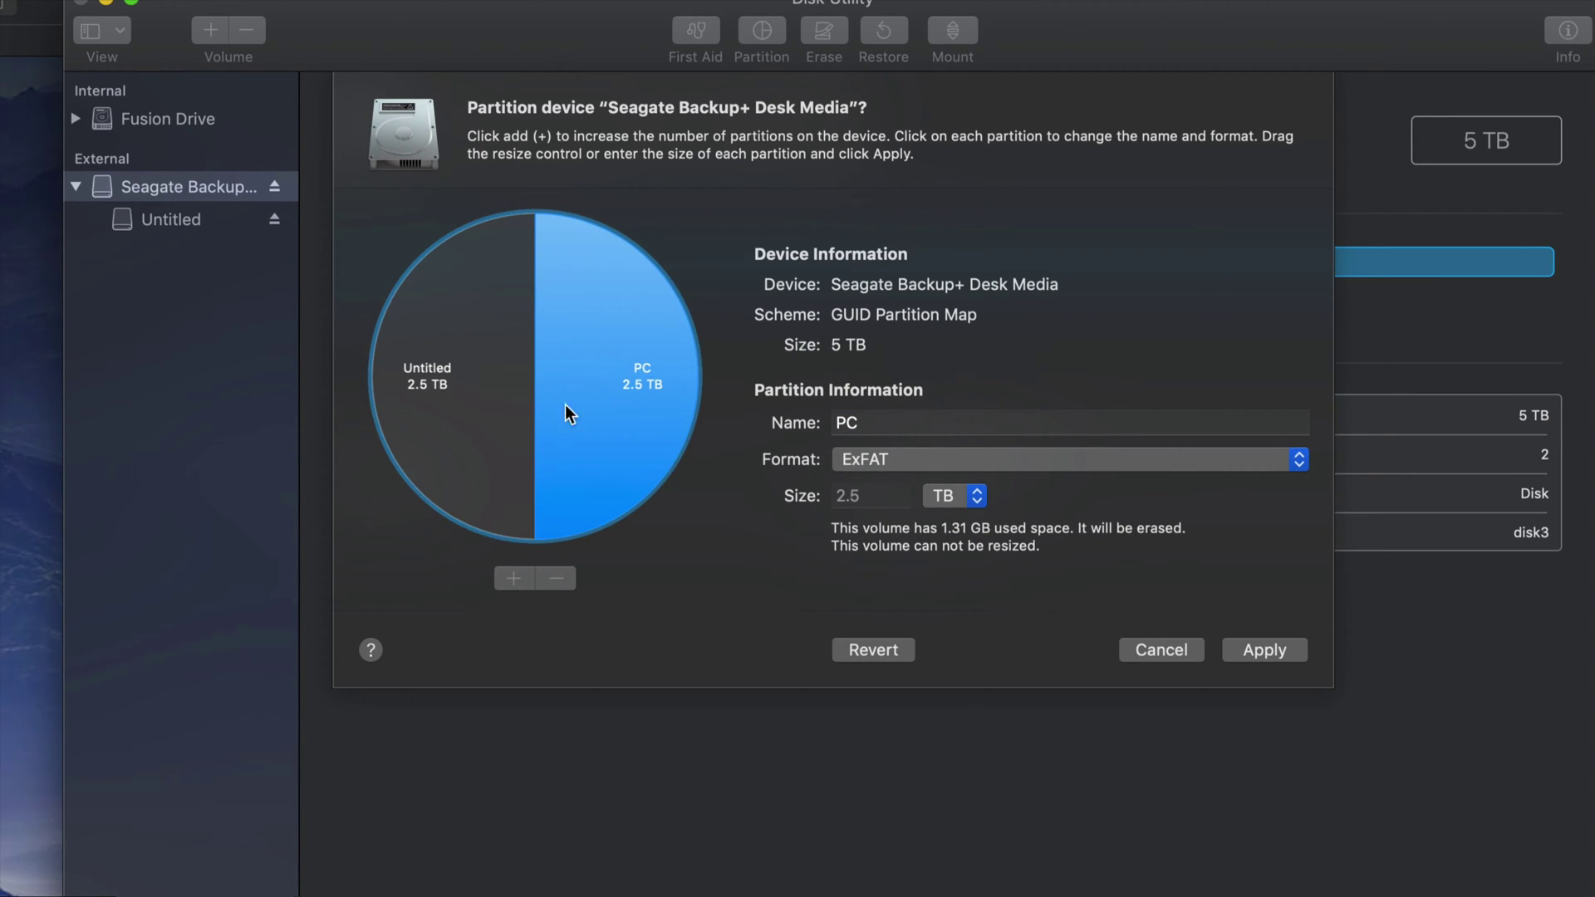
pyautogui.click(426, 419)
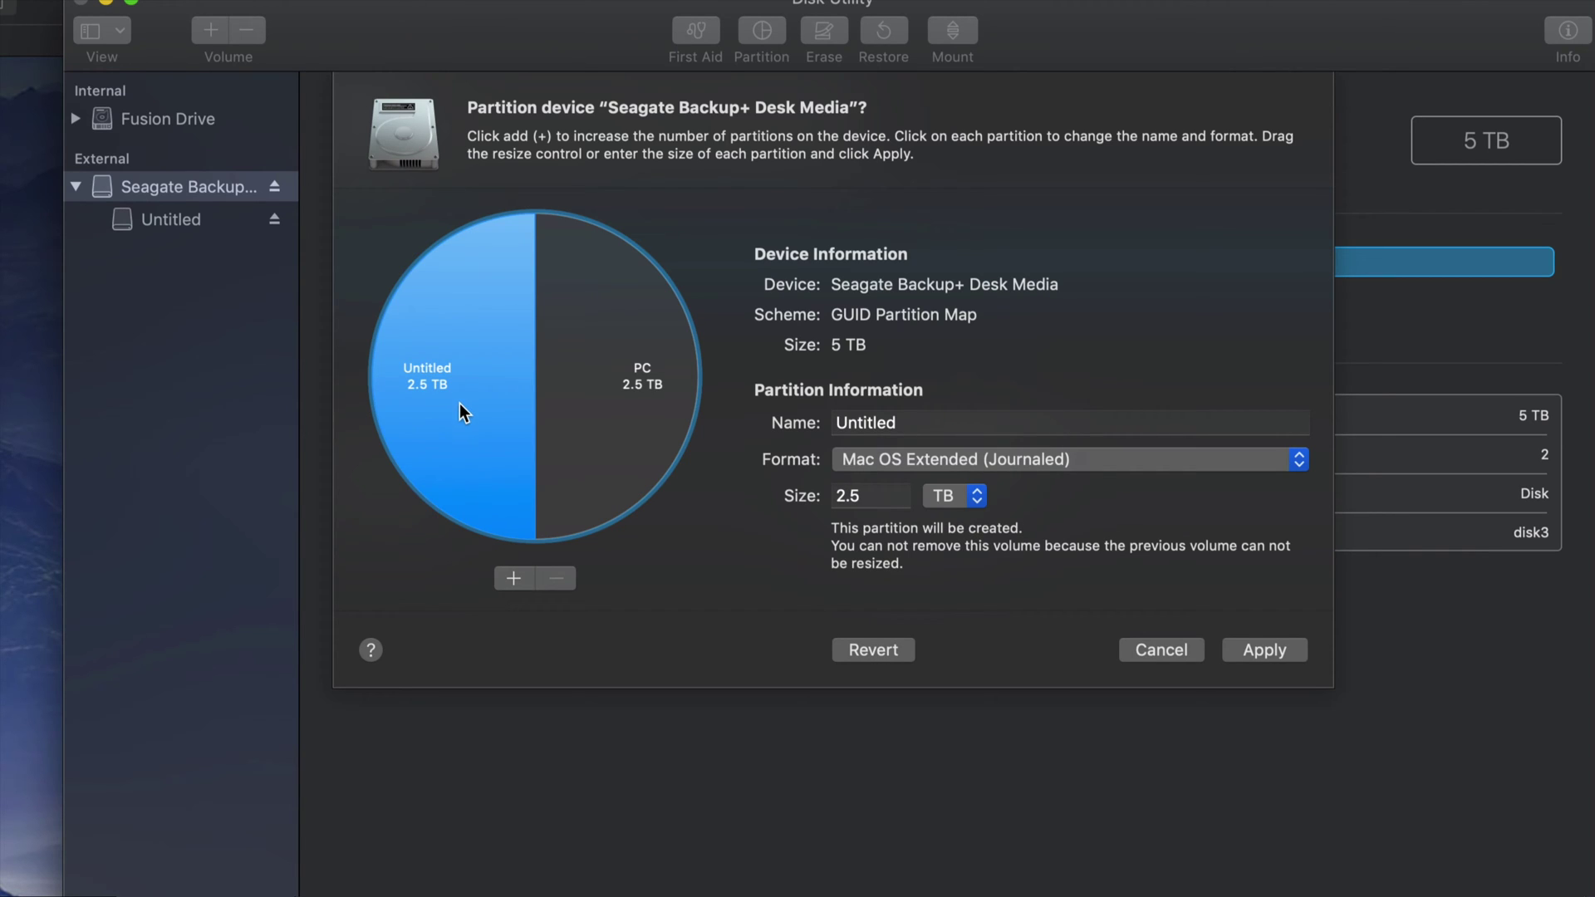
pyautogui.click(954, 423)
pyautogui.moveTo(914, 422); pyautogui.dragTo(835, 423)
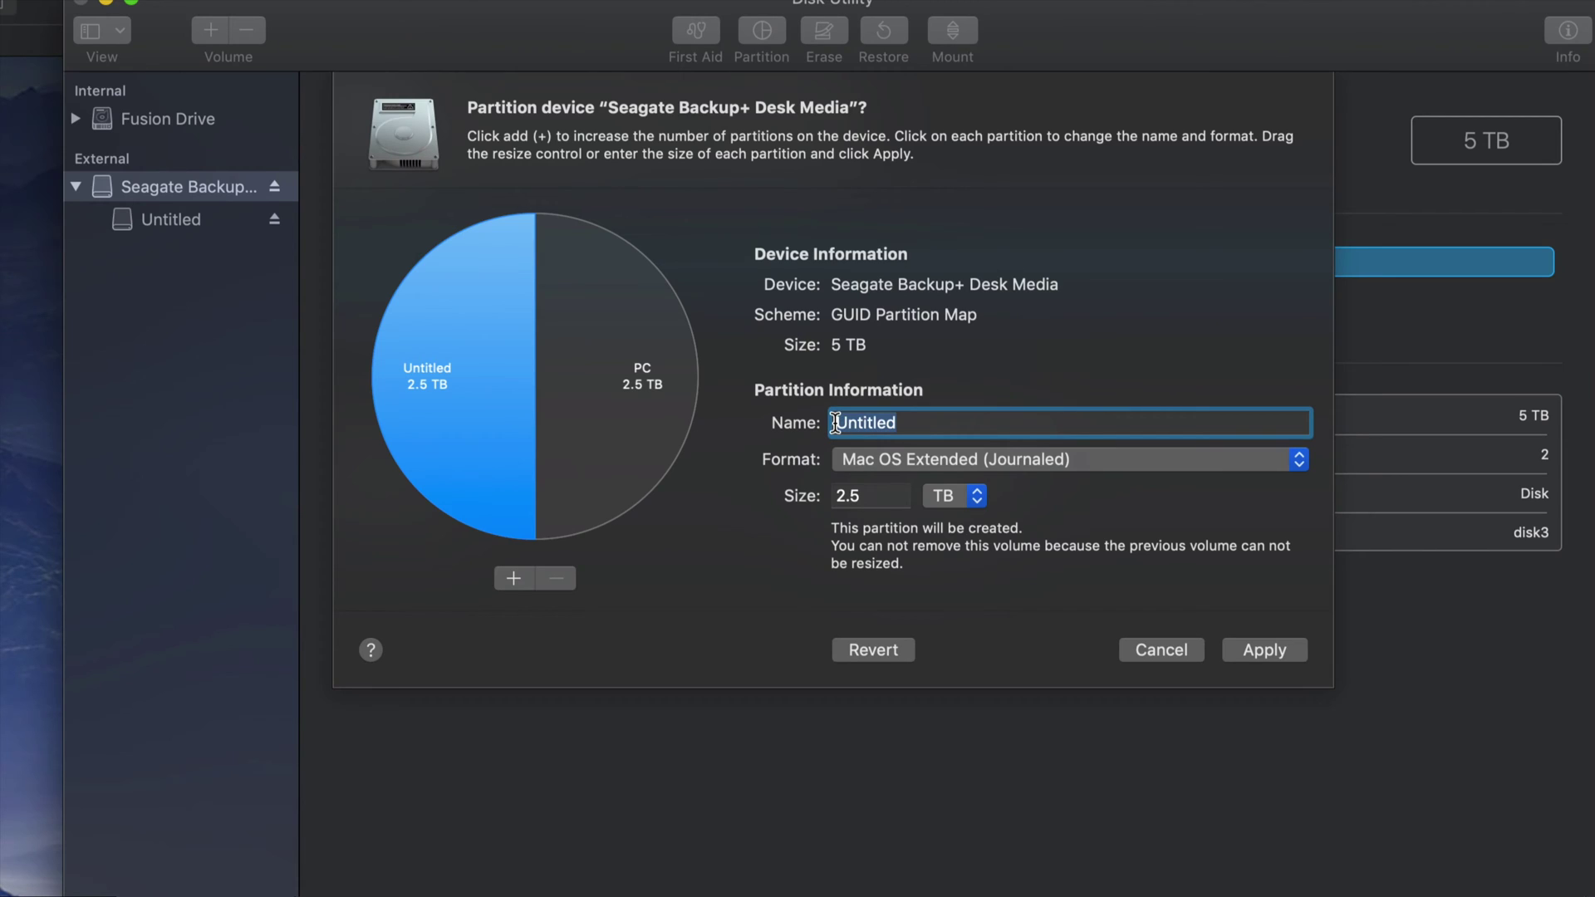
pyautogui.write('mac')
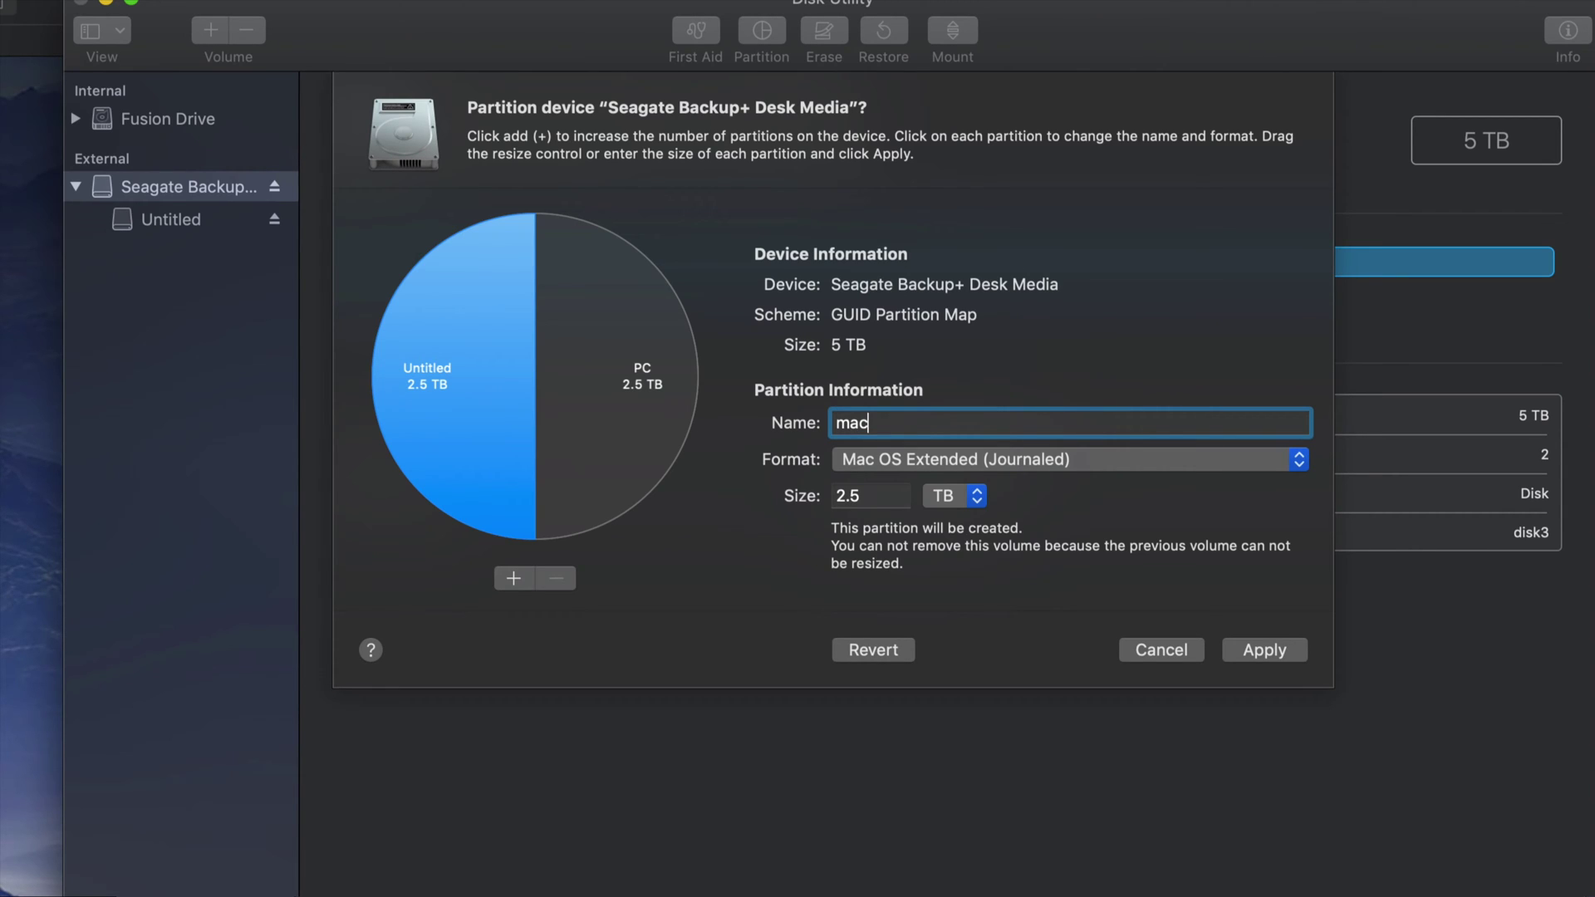
pyautogui.click(623, 435)
pyautogui.click(493, 447)
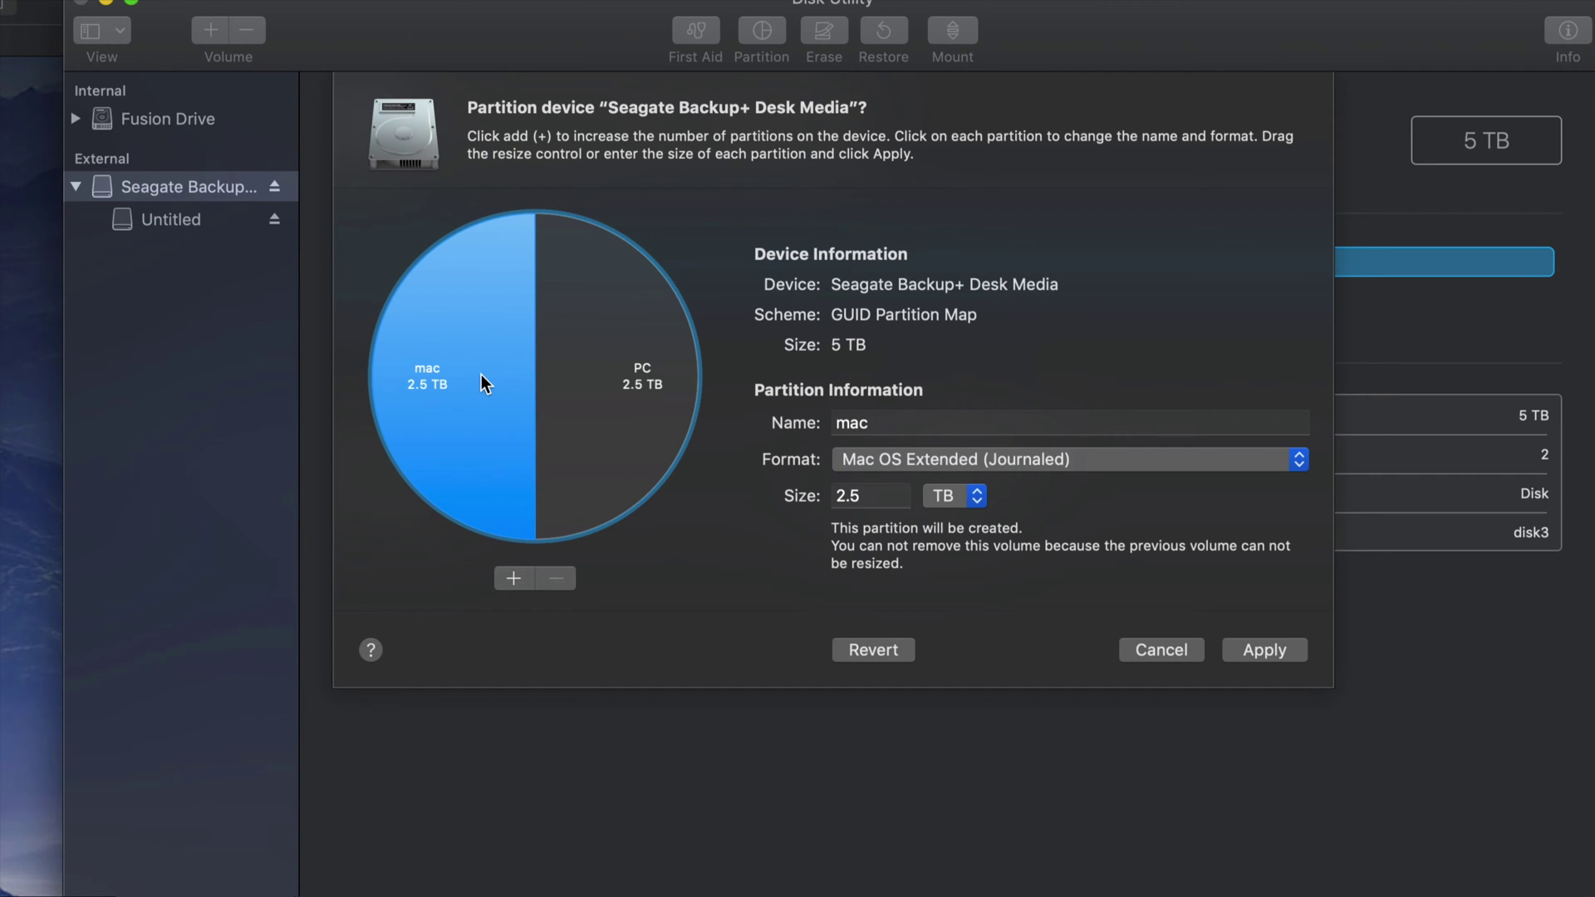
pyautogui.click(649, 440)
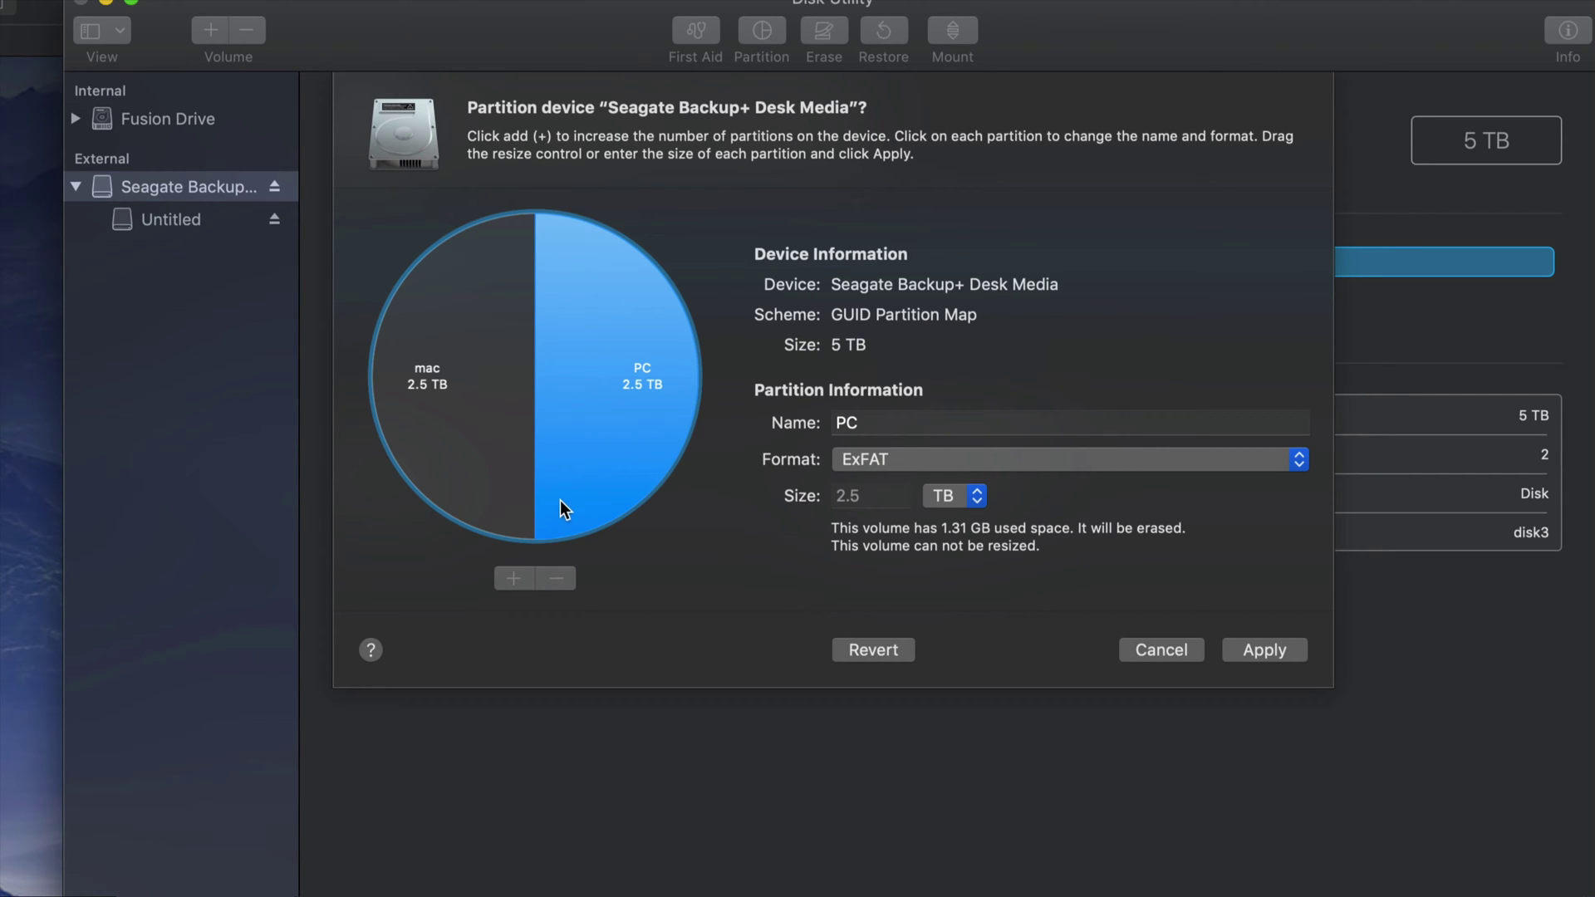
# Split the mac partition by adding a third one, and enlarge the new partition to about 2.1 TB, leaving mac about 397 GB.
pyautogui.click(508, 472)
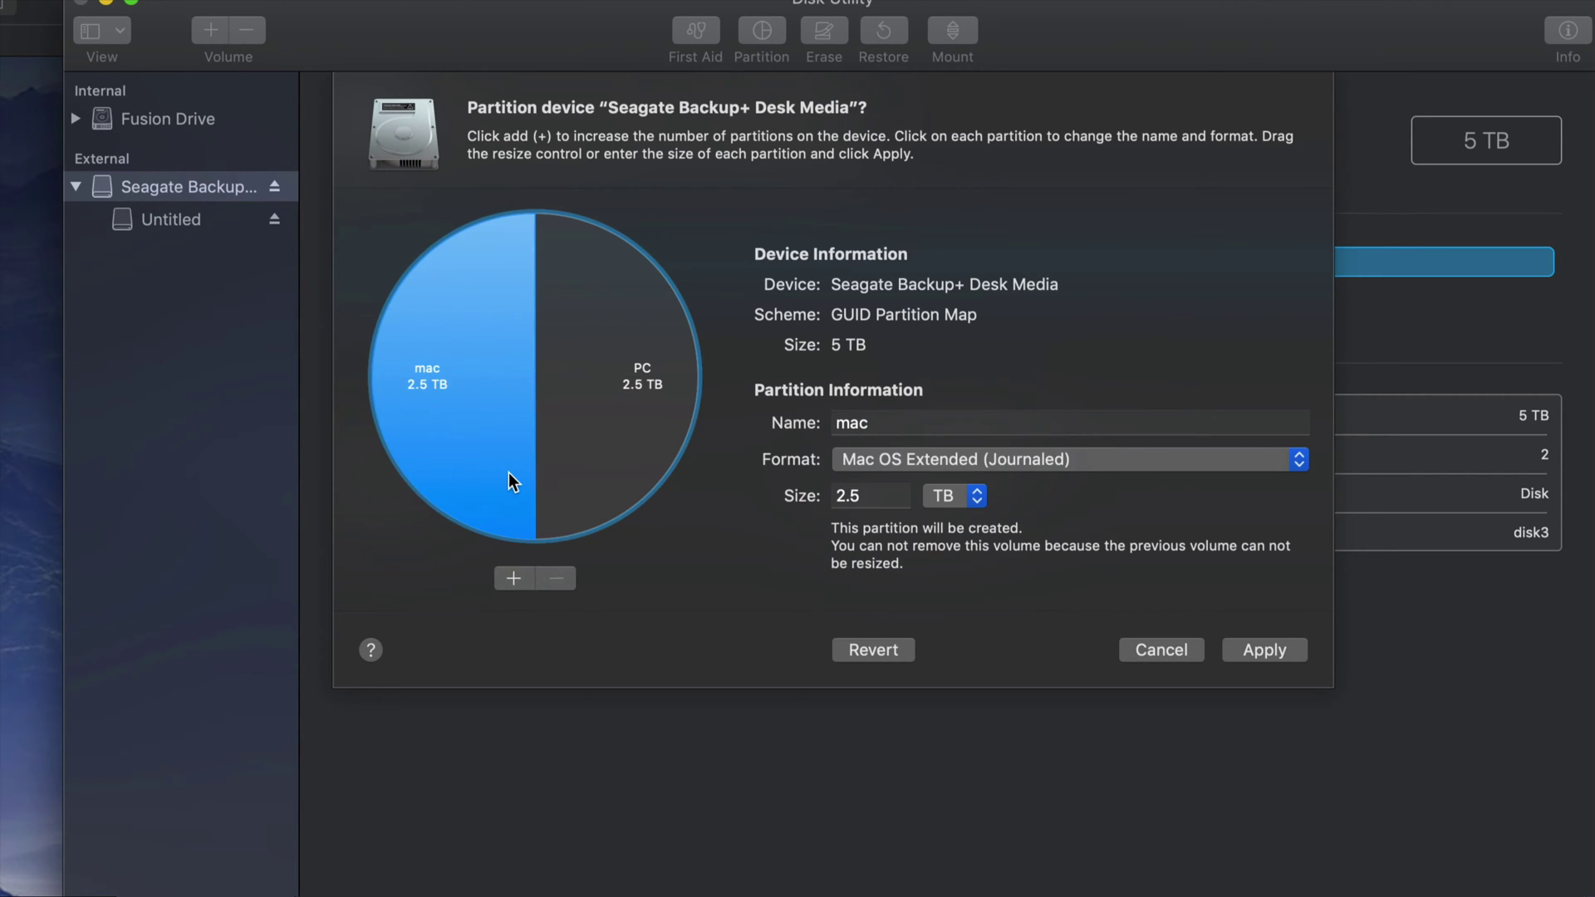
pyautogui.click(514, 579)
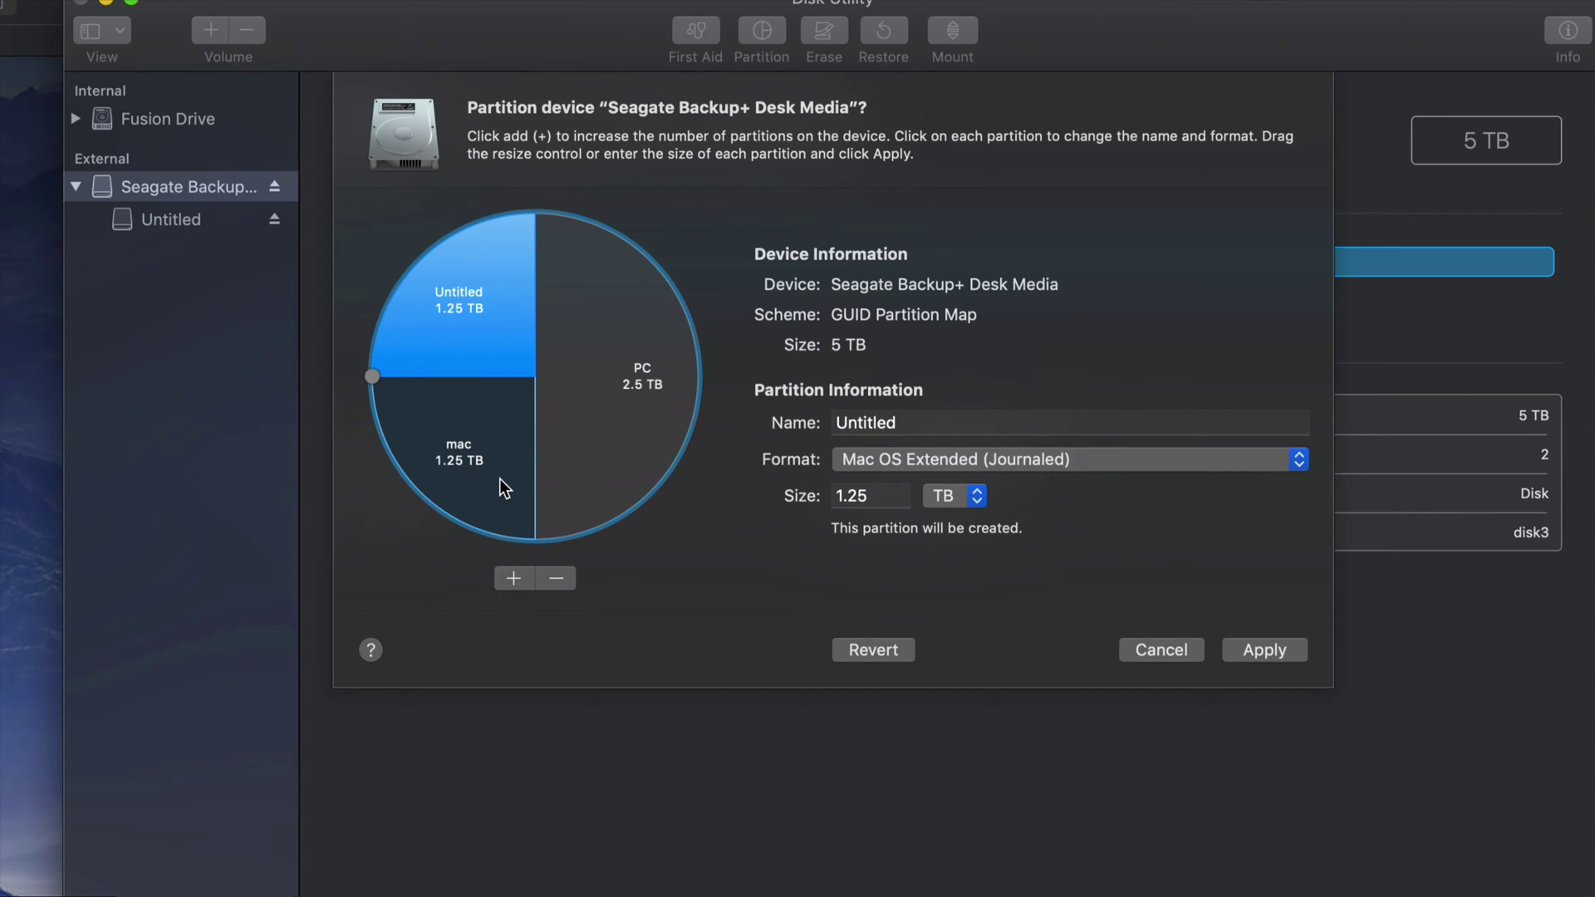
pyautogui.moveTo(372, 377); pyautogui.dragTo(446, 542)
pyautogui.click(618, 427)
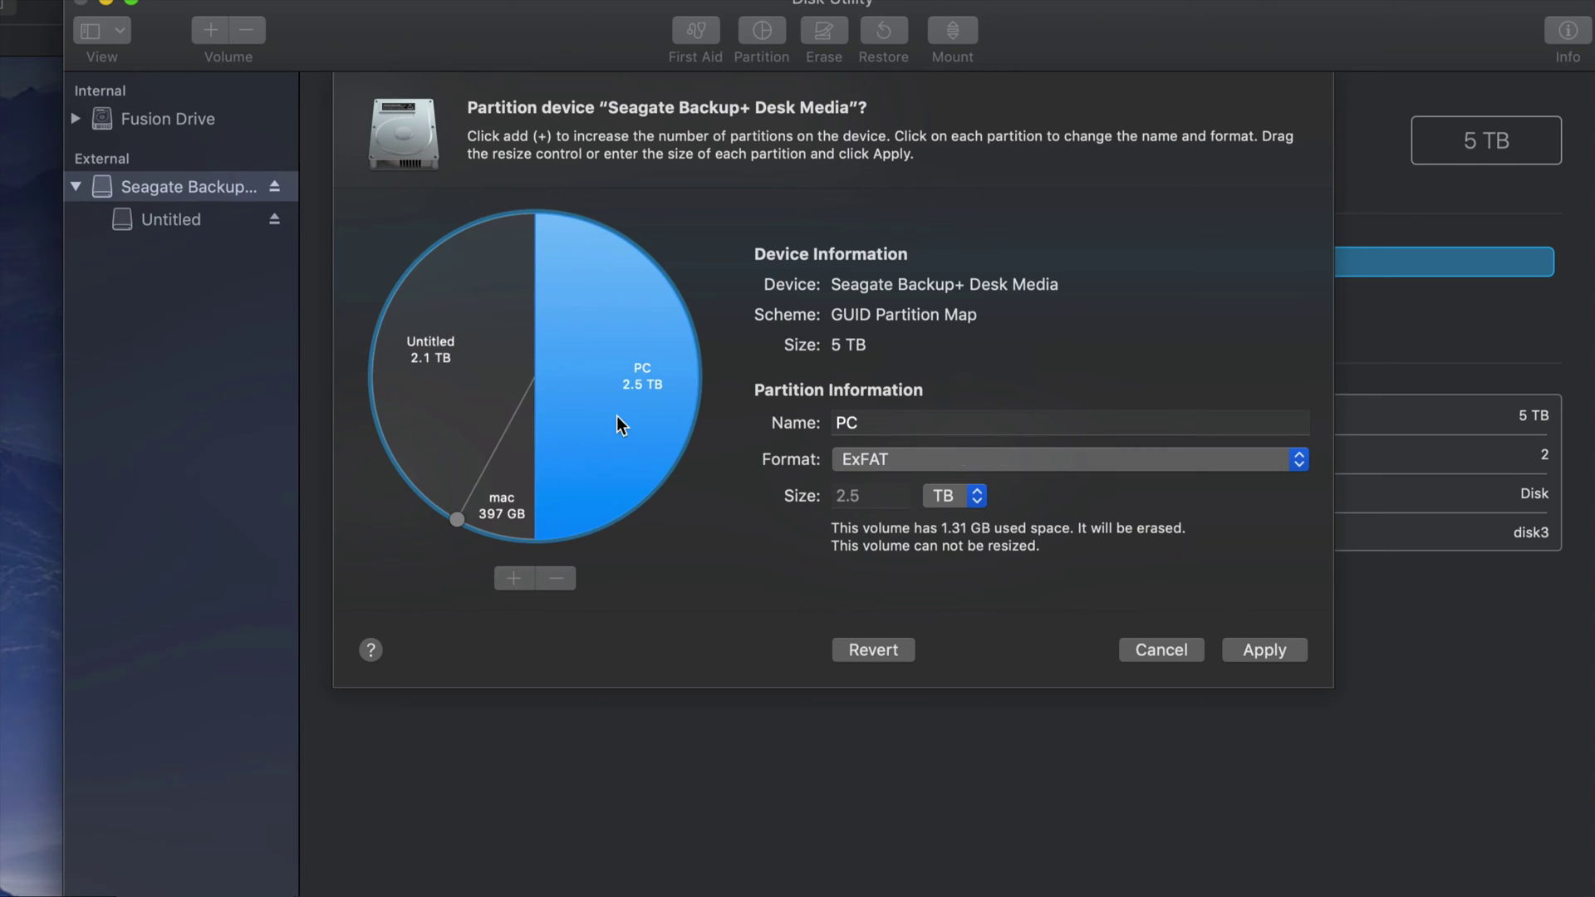
# Name the new untitled partition Time Machine.
pyautogui.click(425, 387)
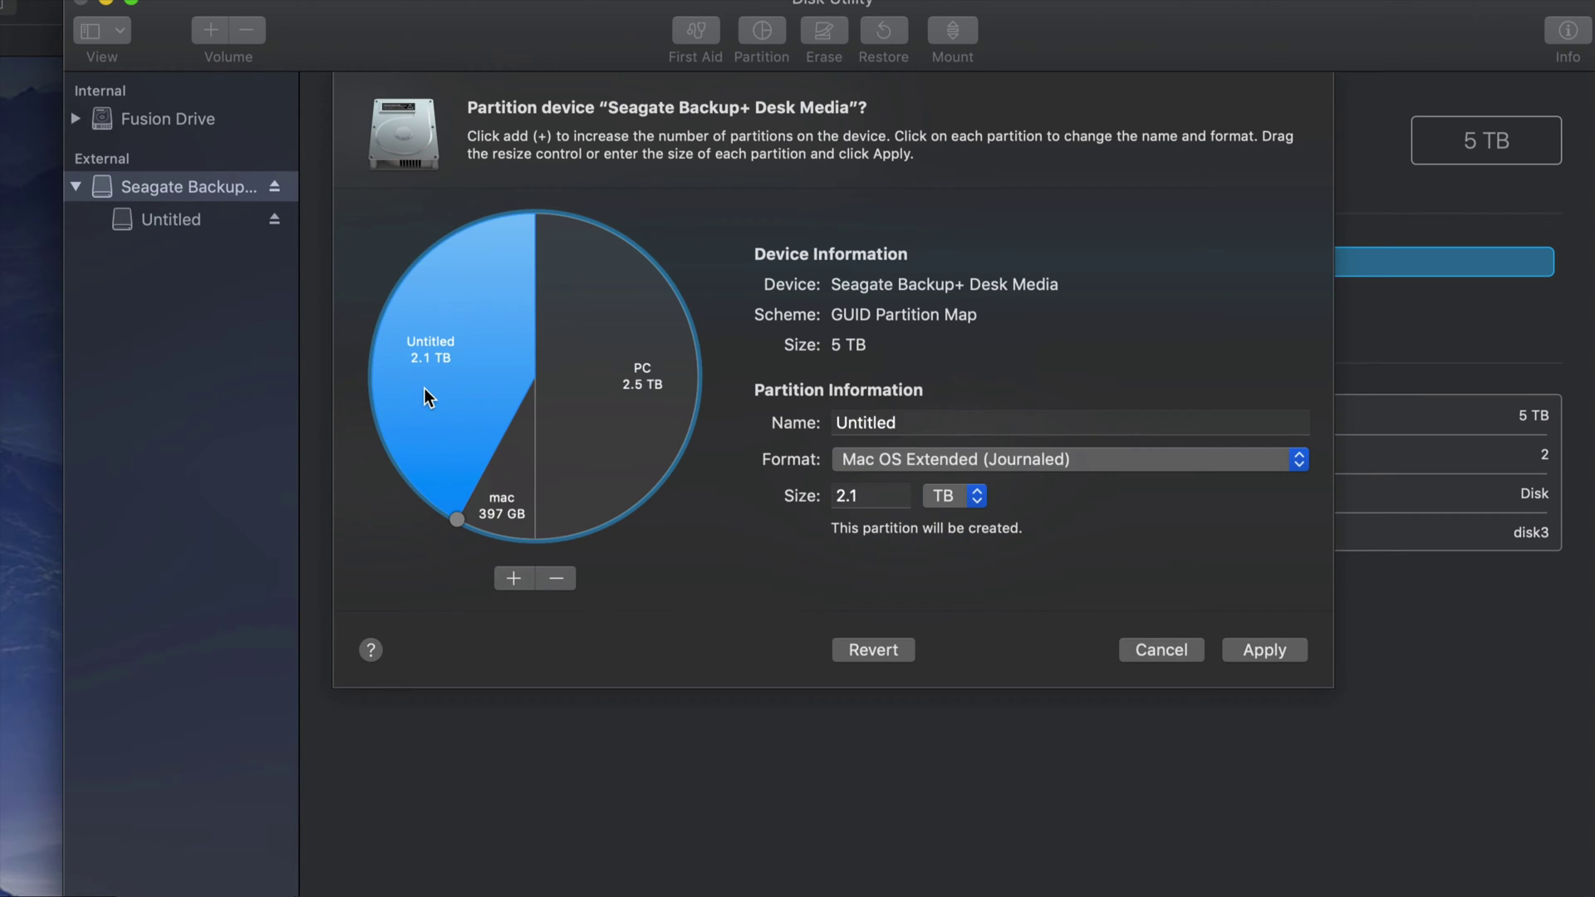
pyautogui.click(961, 422)
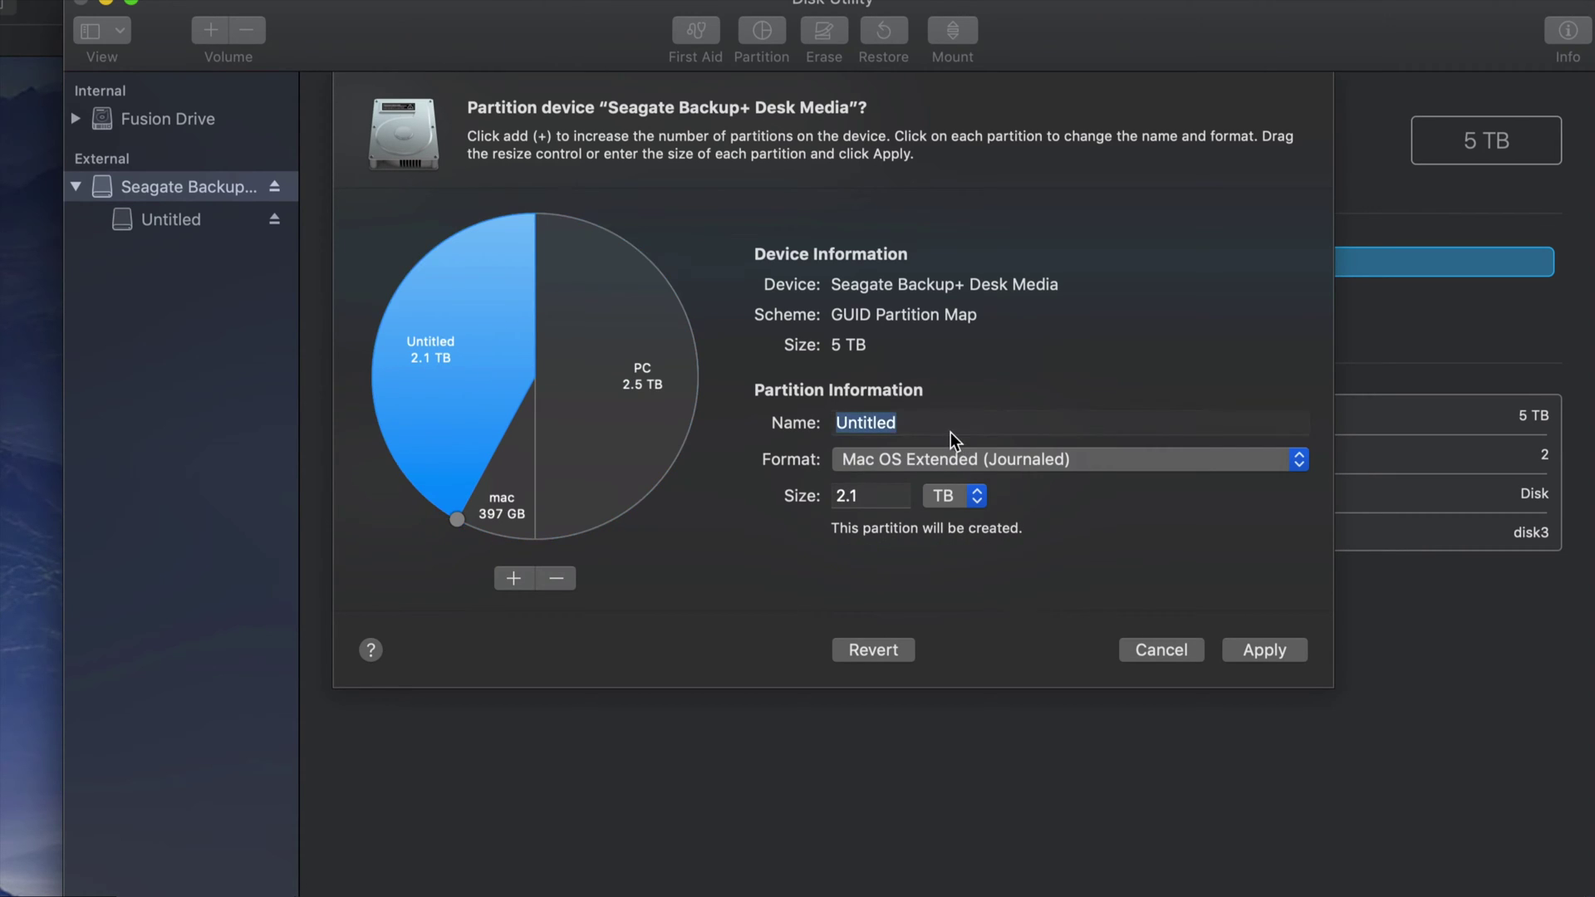
pyautogui.moveTo(872, 424); pyautogui.dragTo(823, 422)
pyautogui.write('Time Mach')
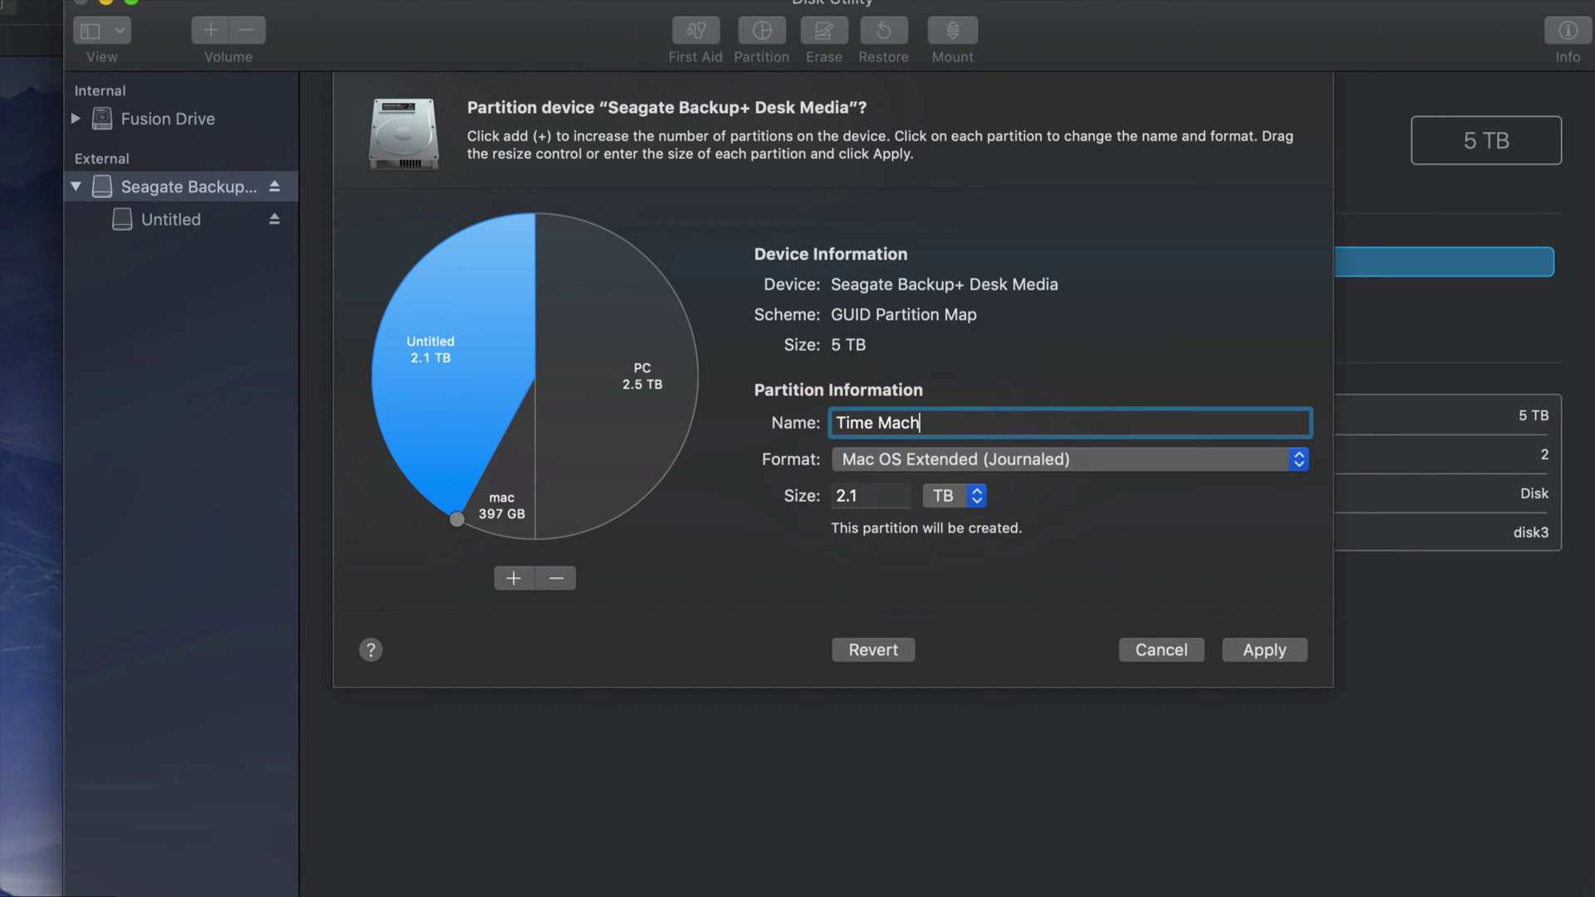
pyautogui.write('ine')
pyautogui.click(655, 376)
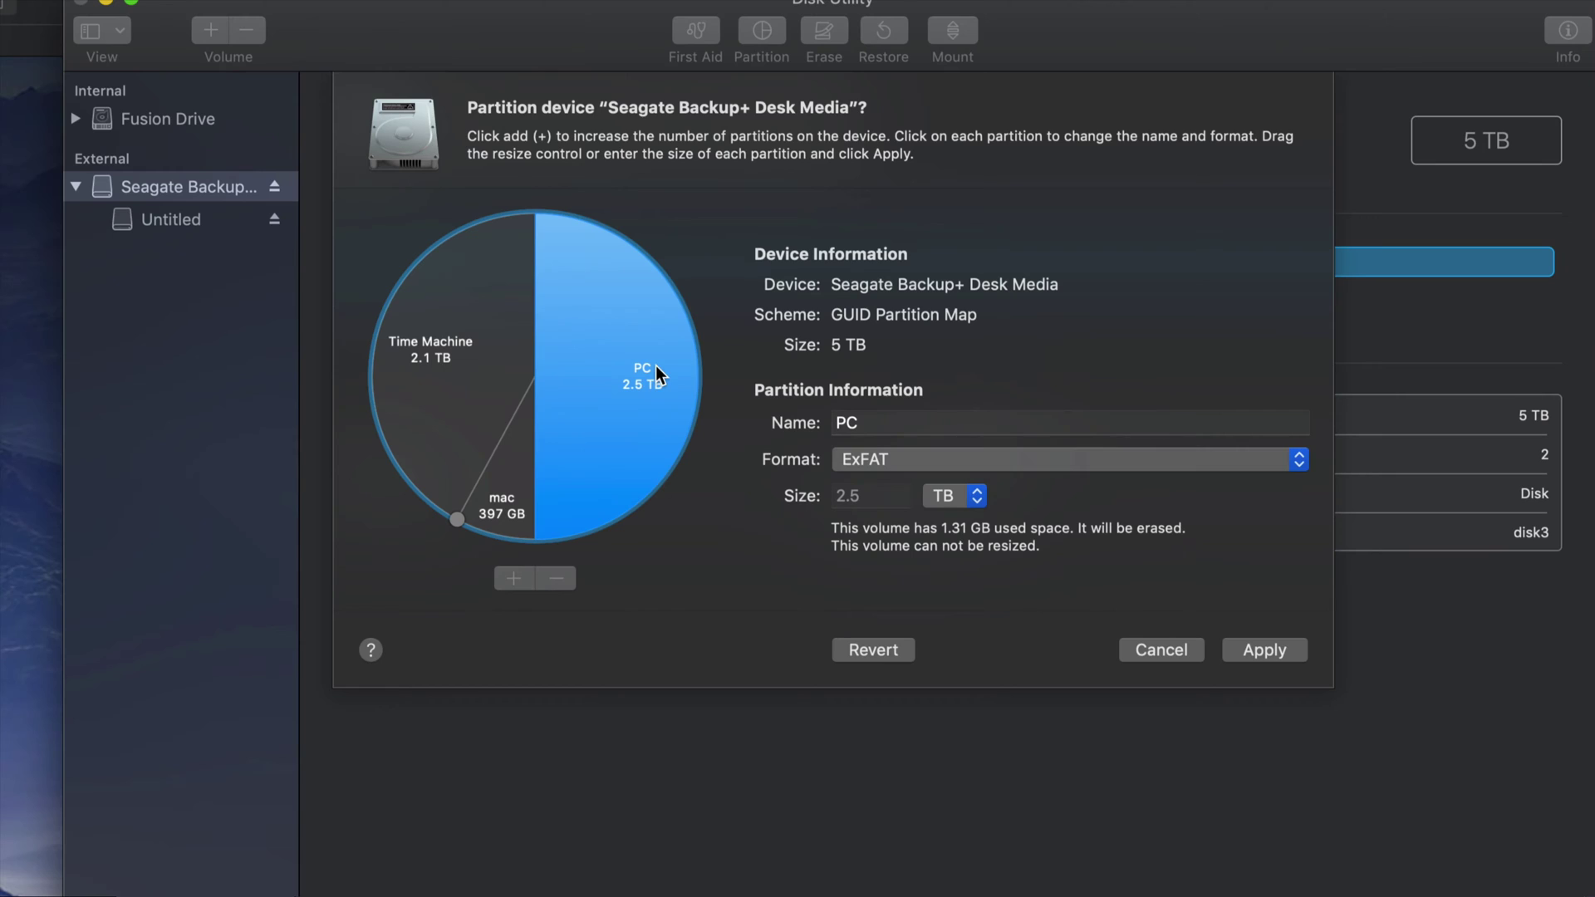
# Check the format of each partition, keeping Mac OS Extended (Journaled) for Time Machine and mac.
pyautogui.click(518, 492)
pyautogui.click(468, 398)
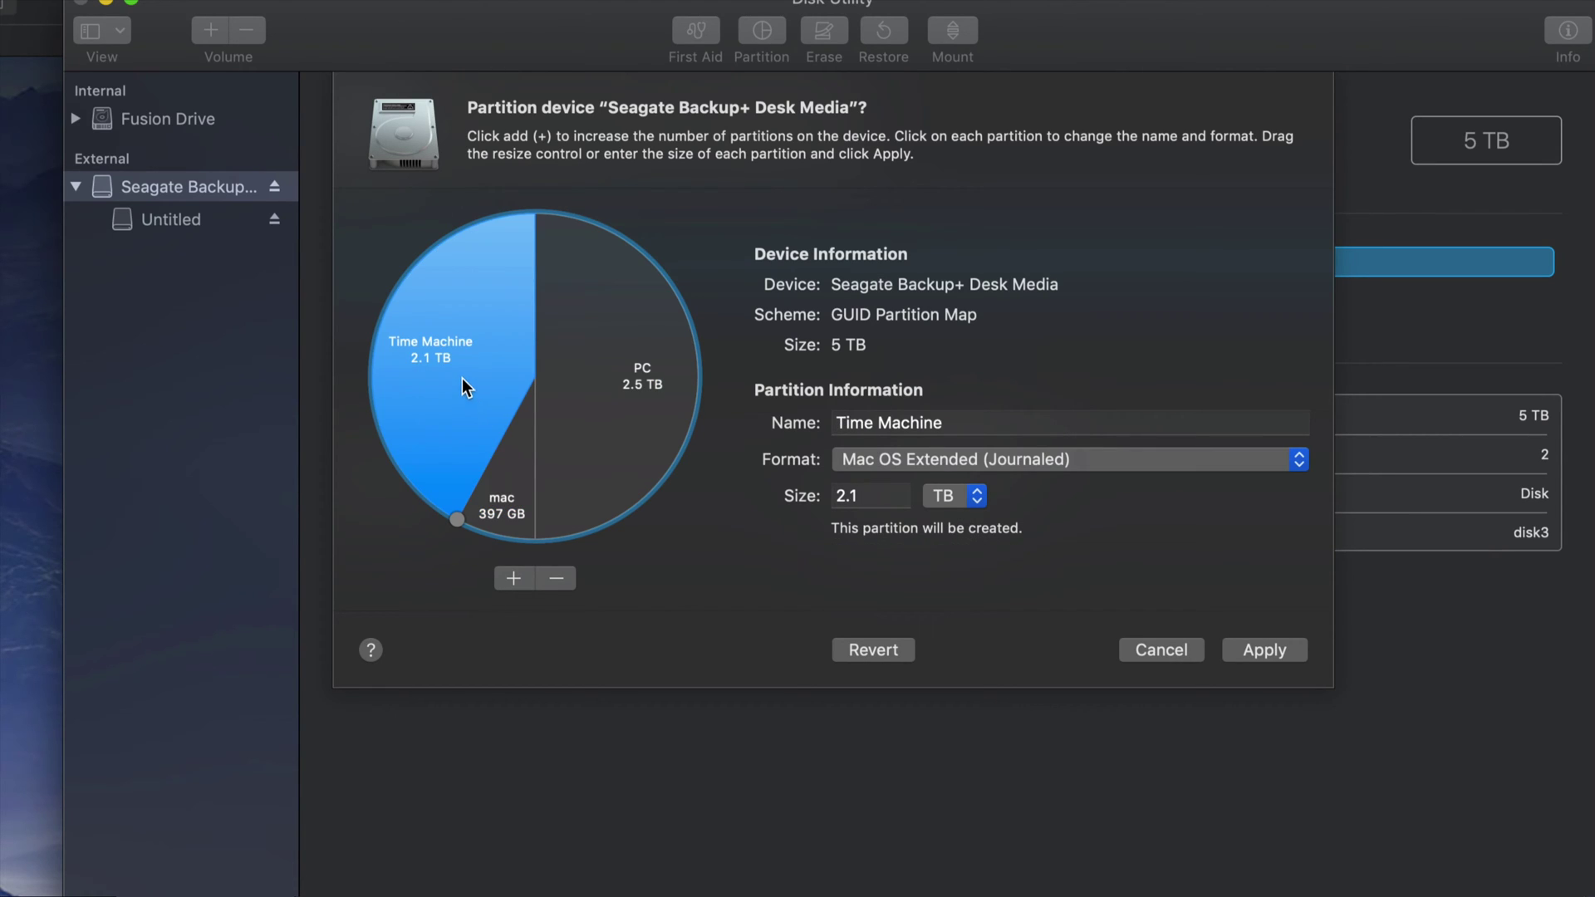
pyautogui.click(1185, 465)
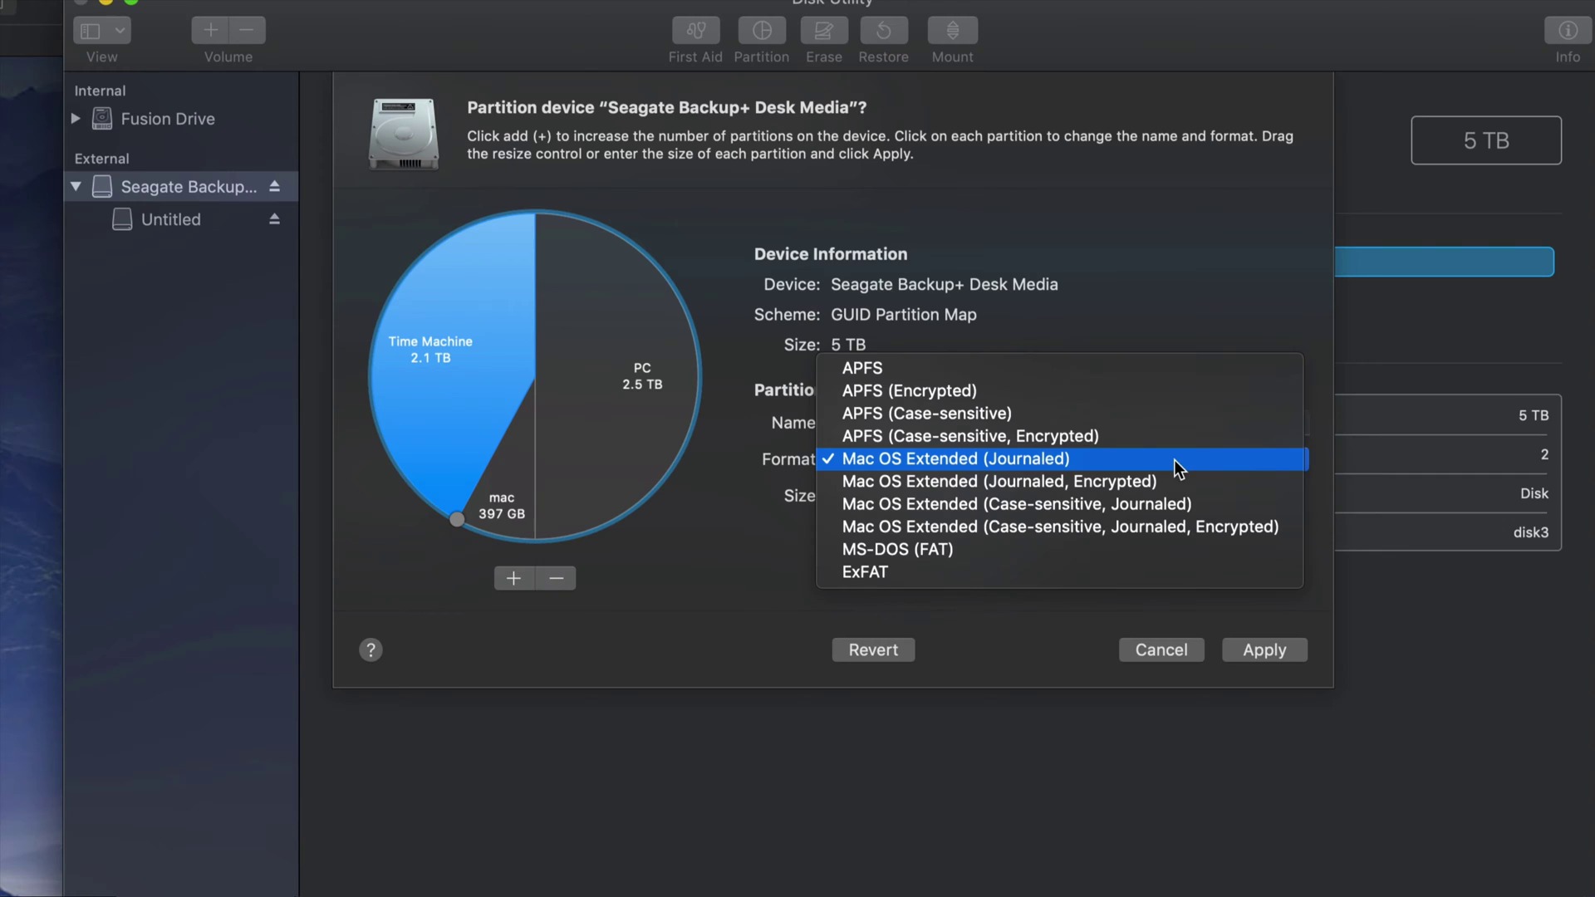
pyautogui.click(1130, 460)
pyautogui.click(519, 490)
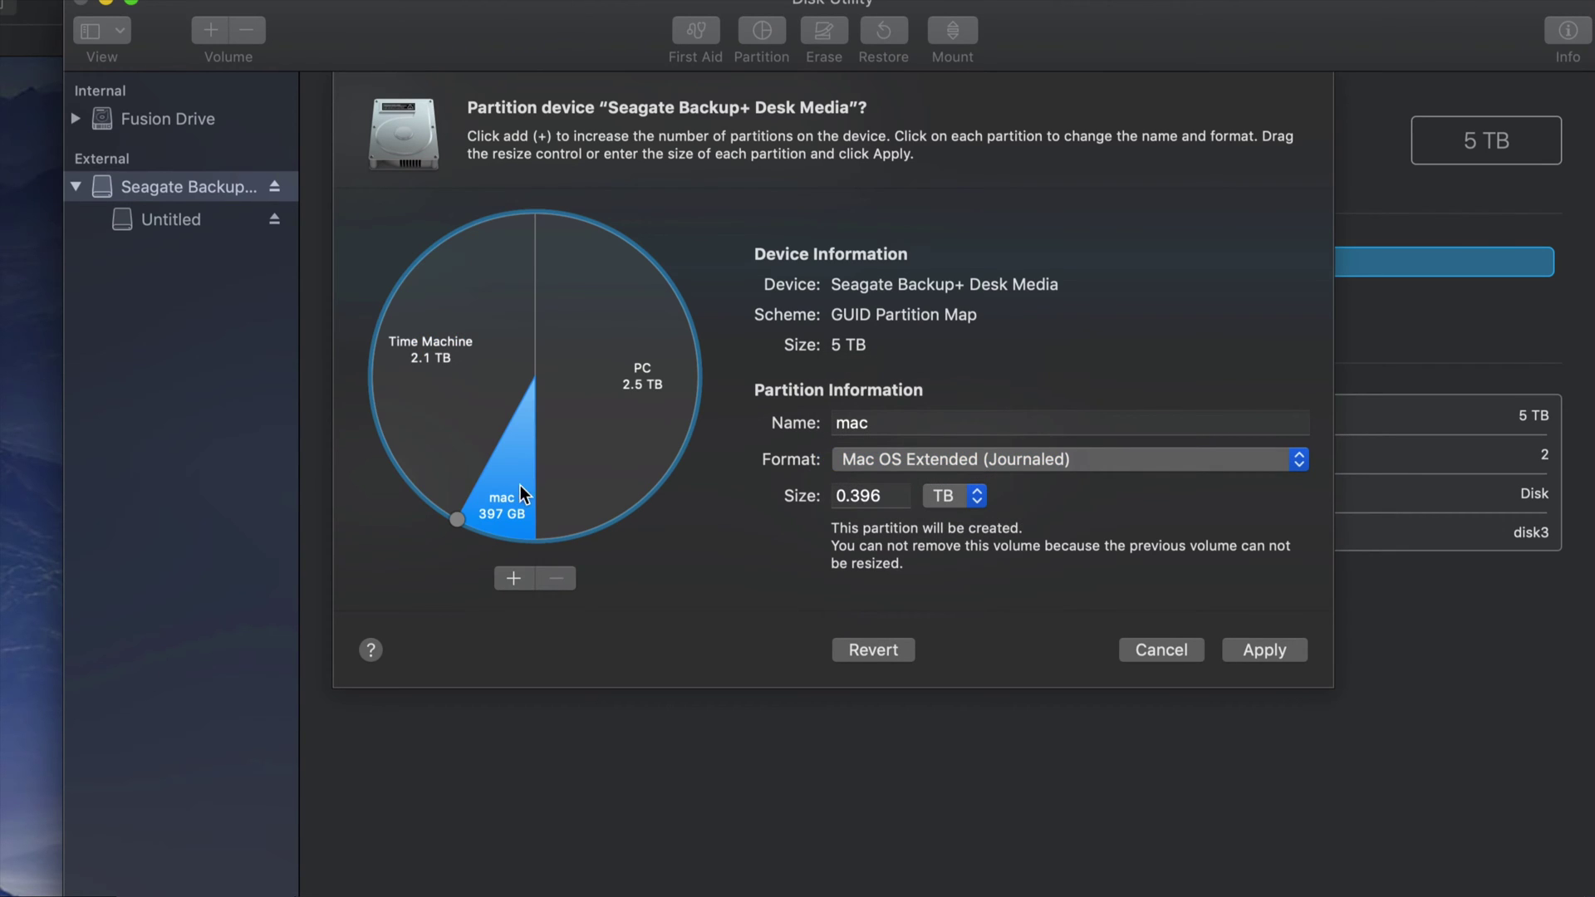
pyautogui.click(1244, 458)
pyautogui.click(1135, 466)
pyautogui.click(636, 416)
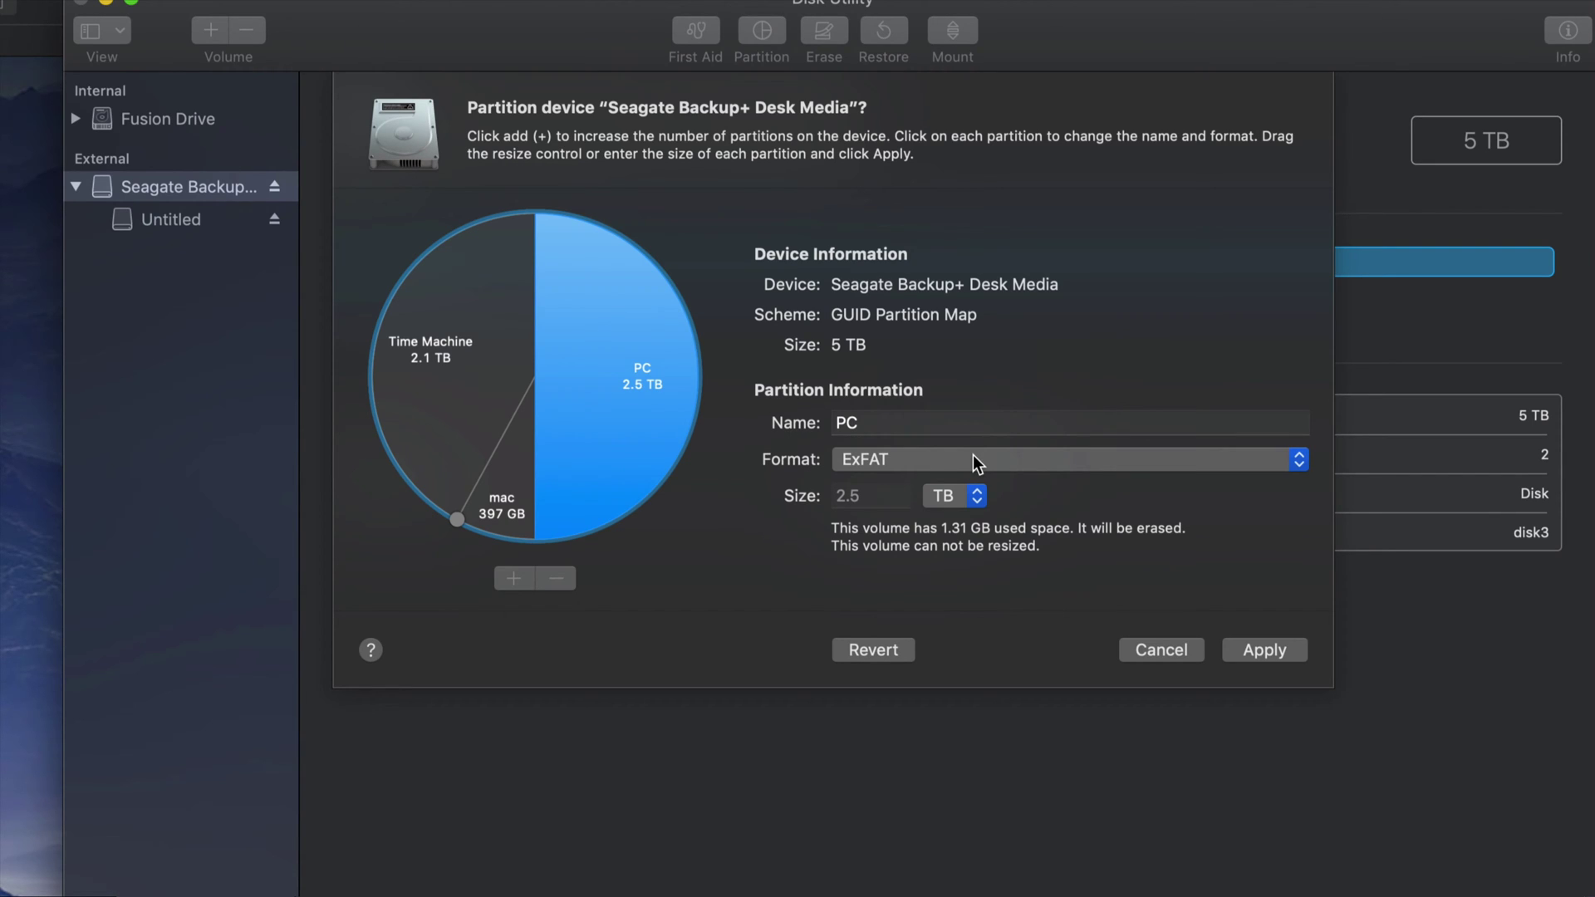
# Shrink the mac partition to about 350 GB, giving Time Machine about 2.15 TB.
pyautogui.click(447, 392)
pyautogui.click(623, 381)
pyautogui.click(506, 420)
pyautogui.click(517, 432)
pyautogui.click(621, 435)
pyautogui.click(474, 402)
pyautogui.click(519, 450)
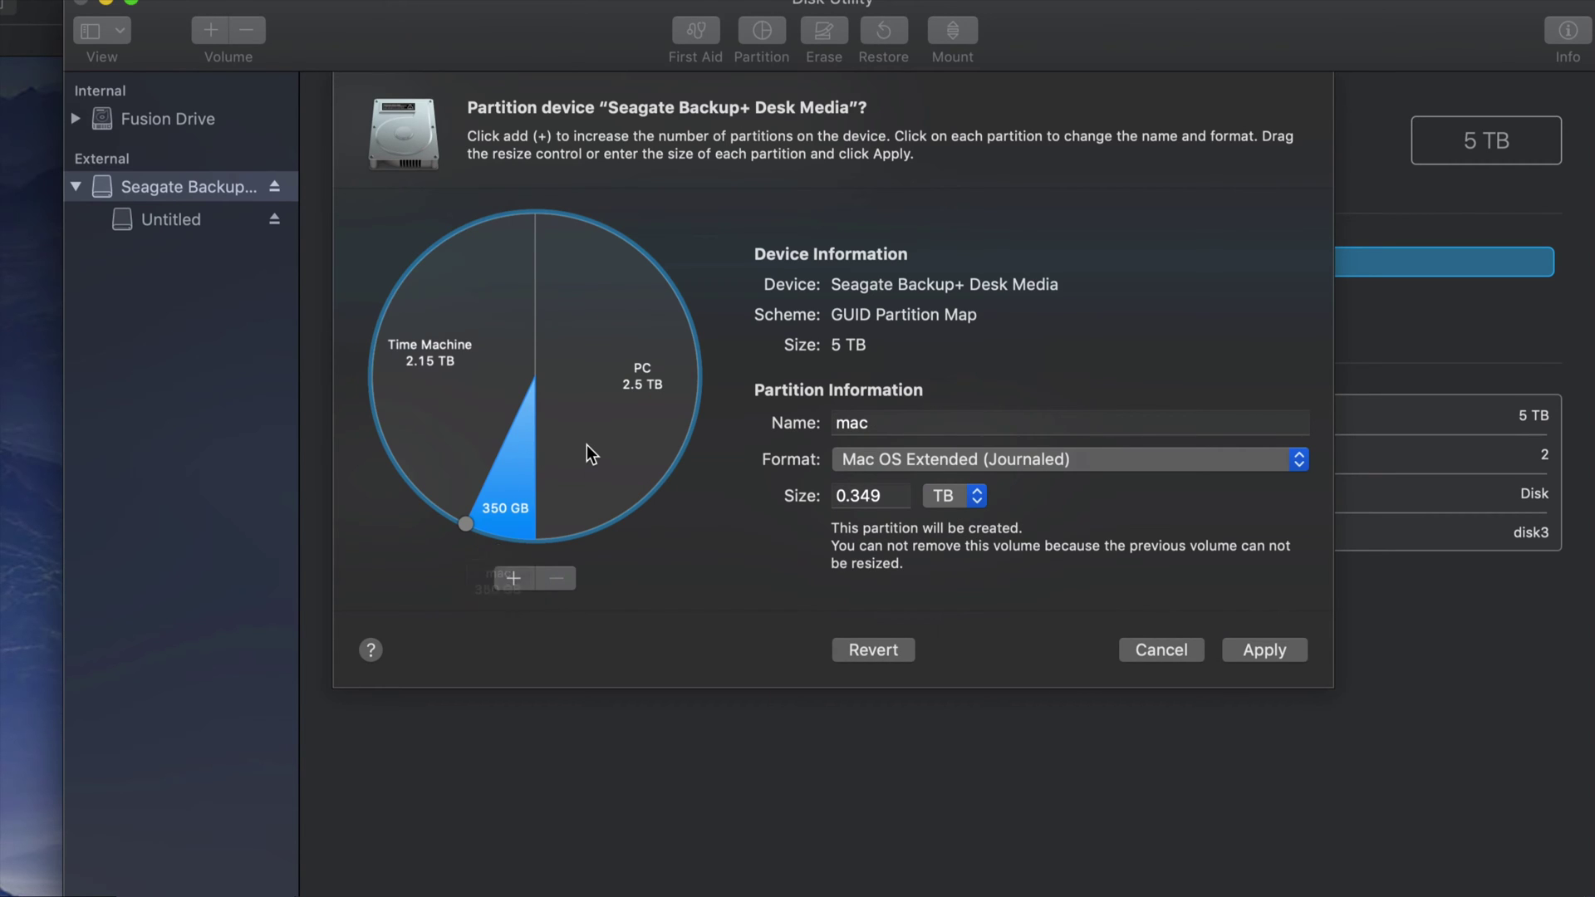
# Apply the three-partition layout to the Seagate drive, confirm the partitioning and close the finished operation.
pyautogui.click(1277, 651)
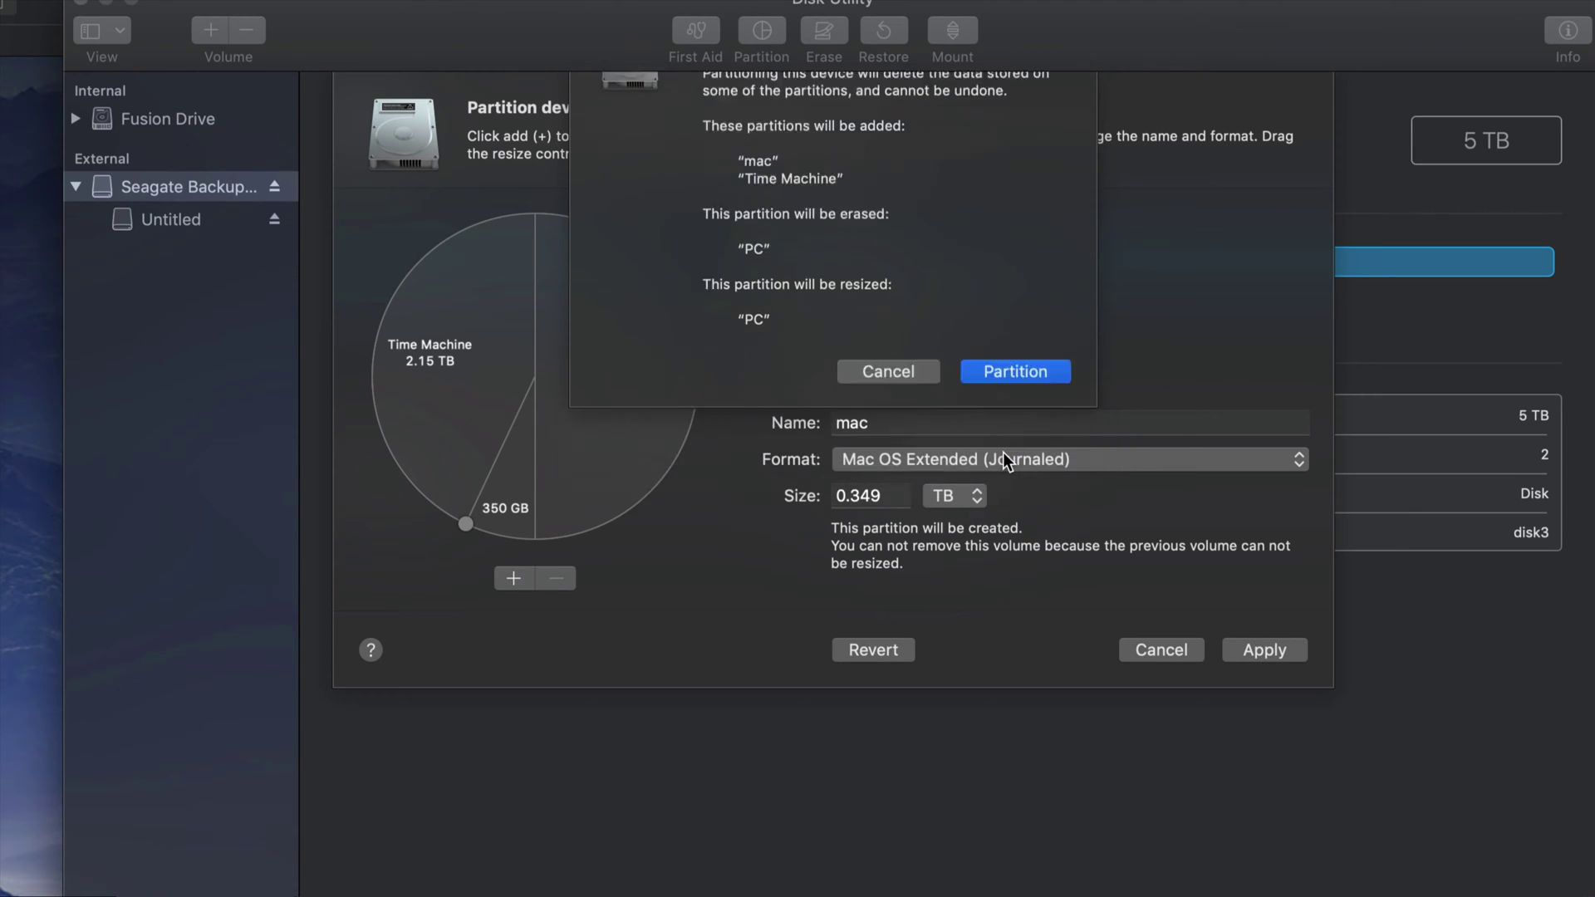
pyautogui.press('Return')
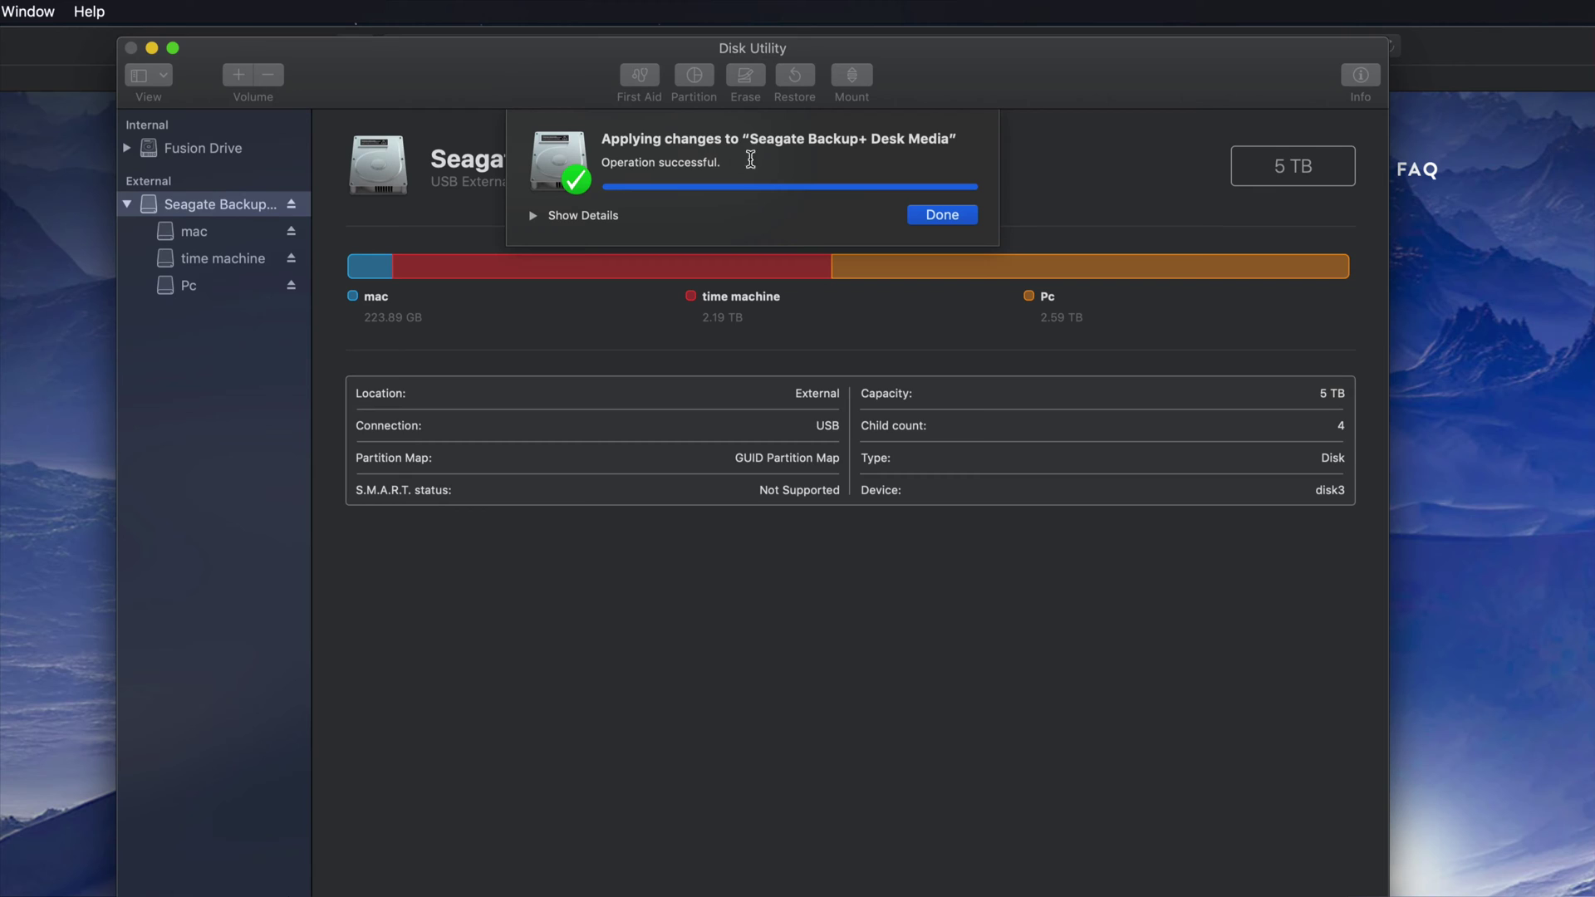
pyautogui.click(931, 214)
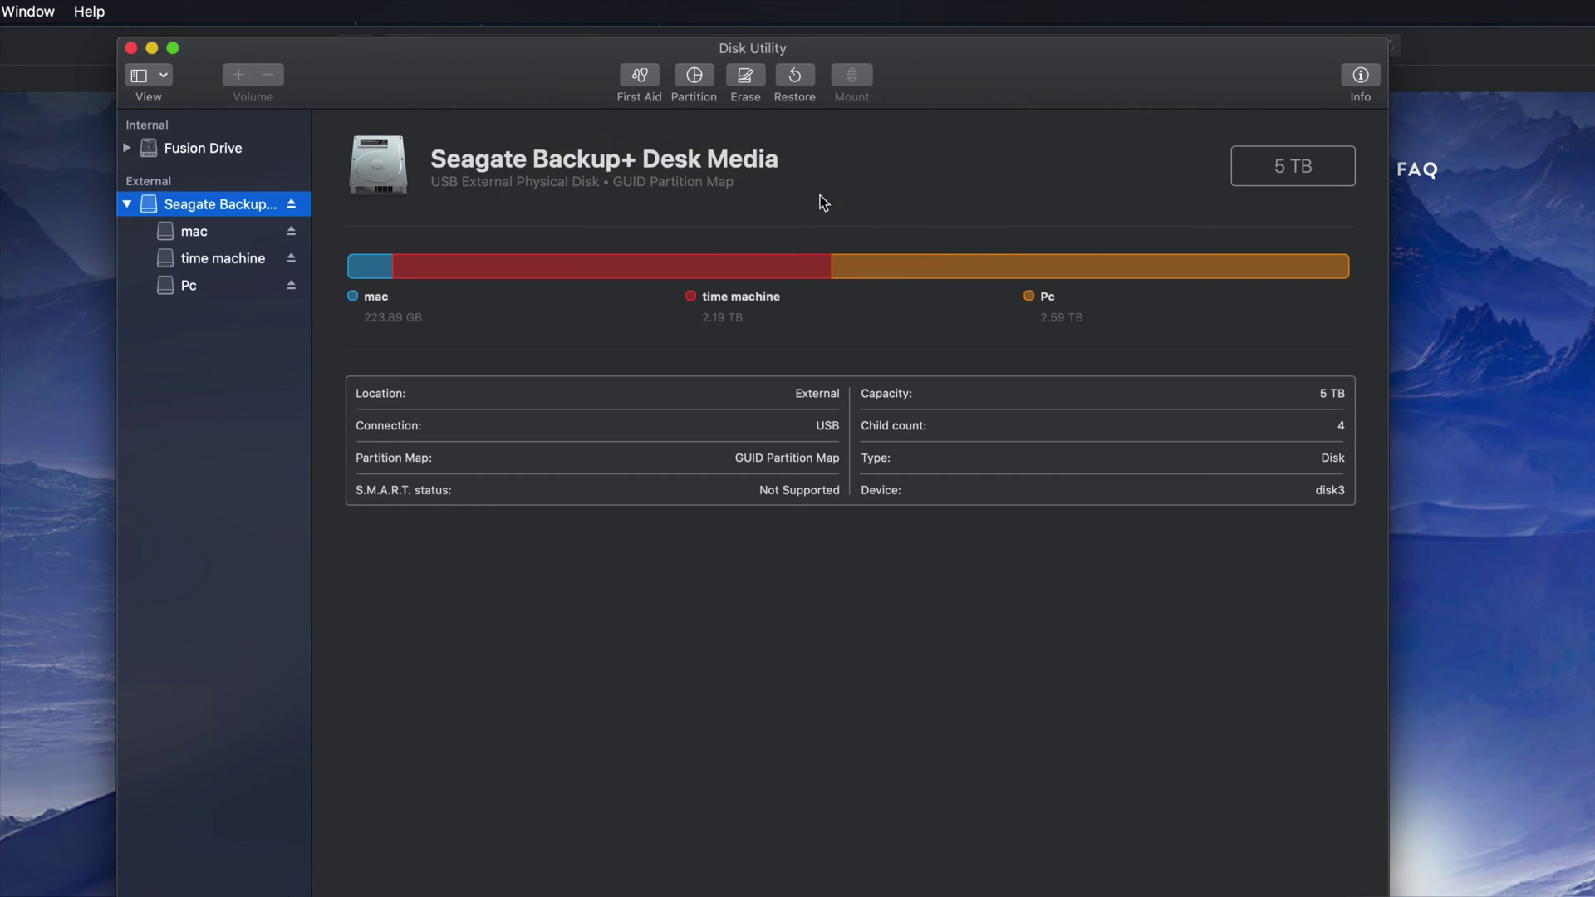
# Examine the details of the mac, time machine and Pc volumes, and locate their drive icons on the desktop.
pyautogui.click(200, 239)
pyautogui.click(202, 262)
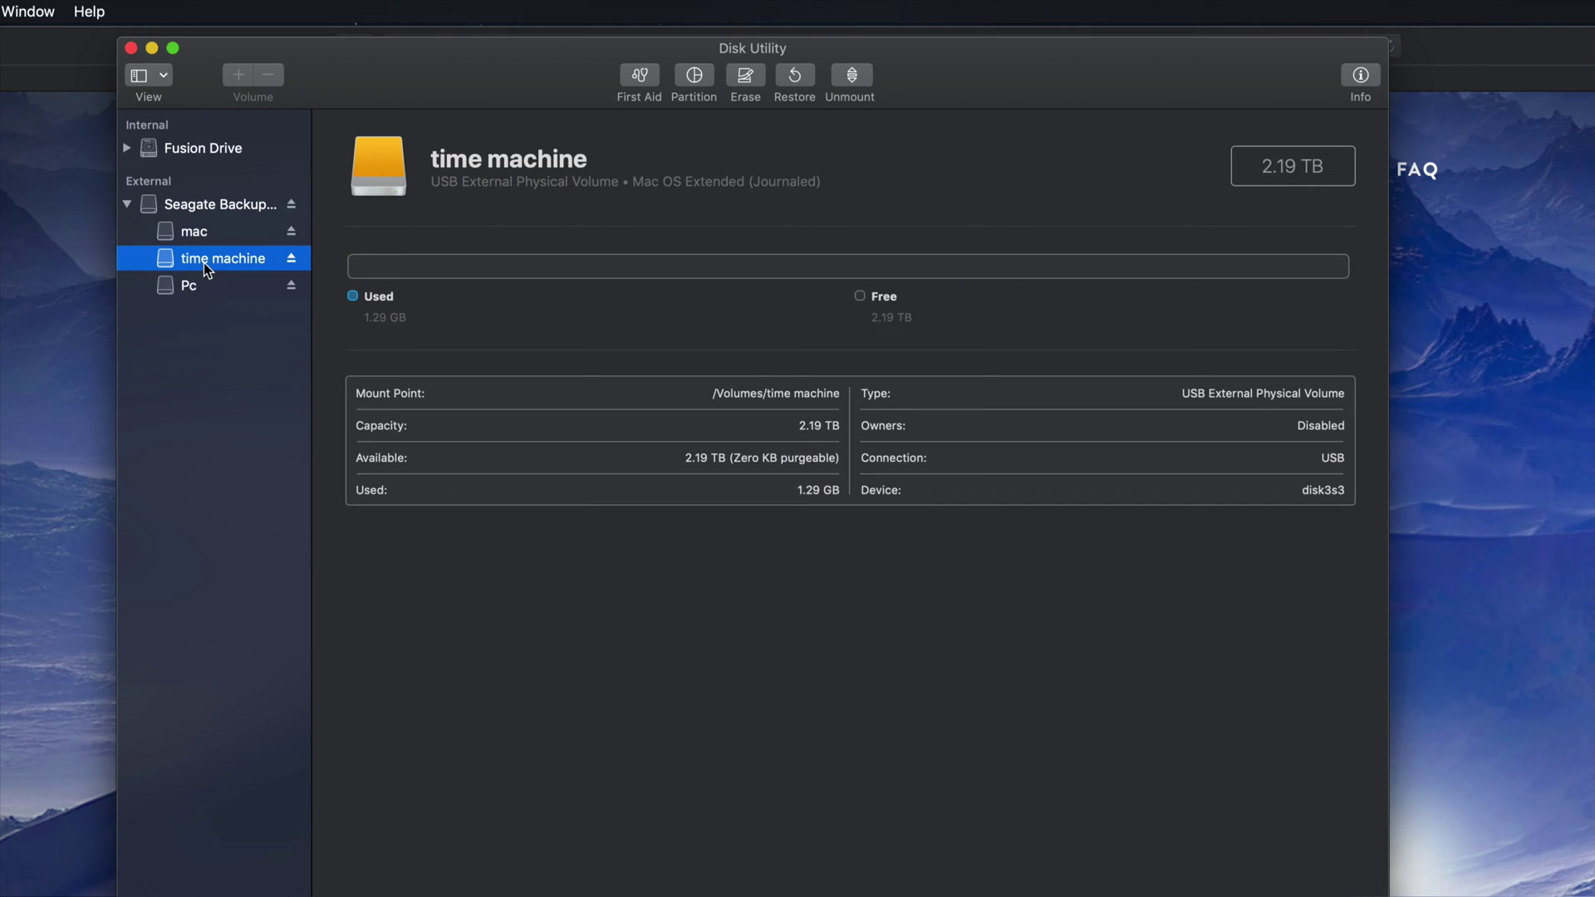
pyautogui.click(208, 232)
pyautogui.click(221, 258)
pyautogui.click(199, 286)
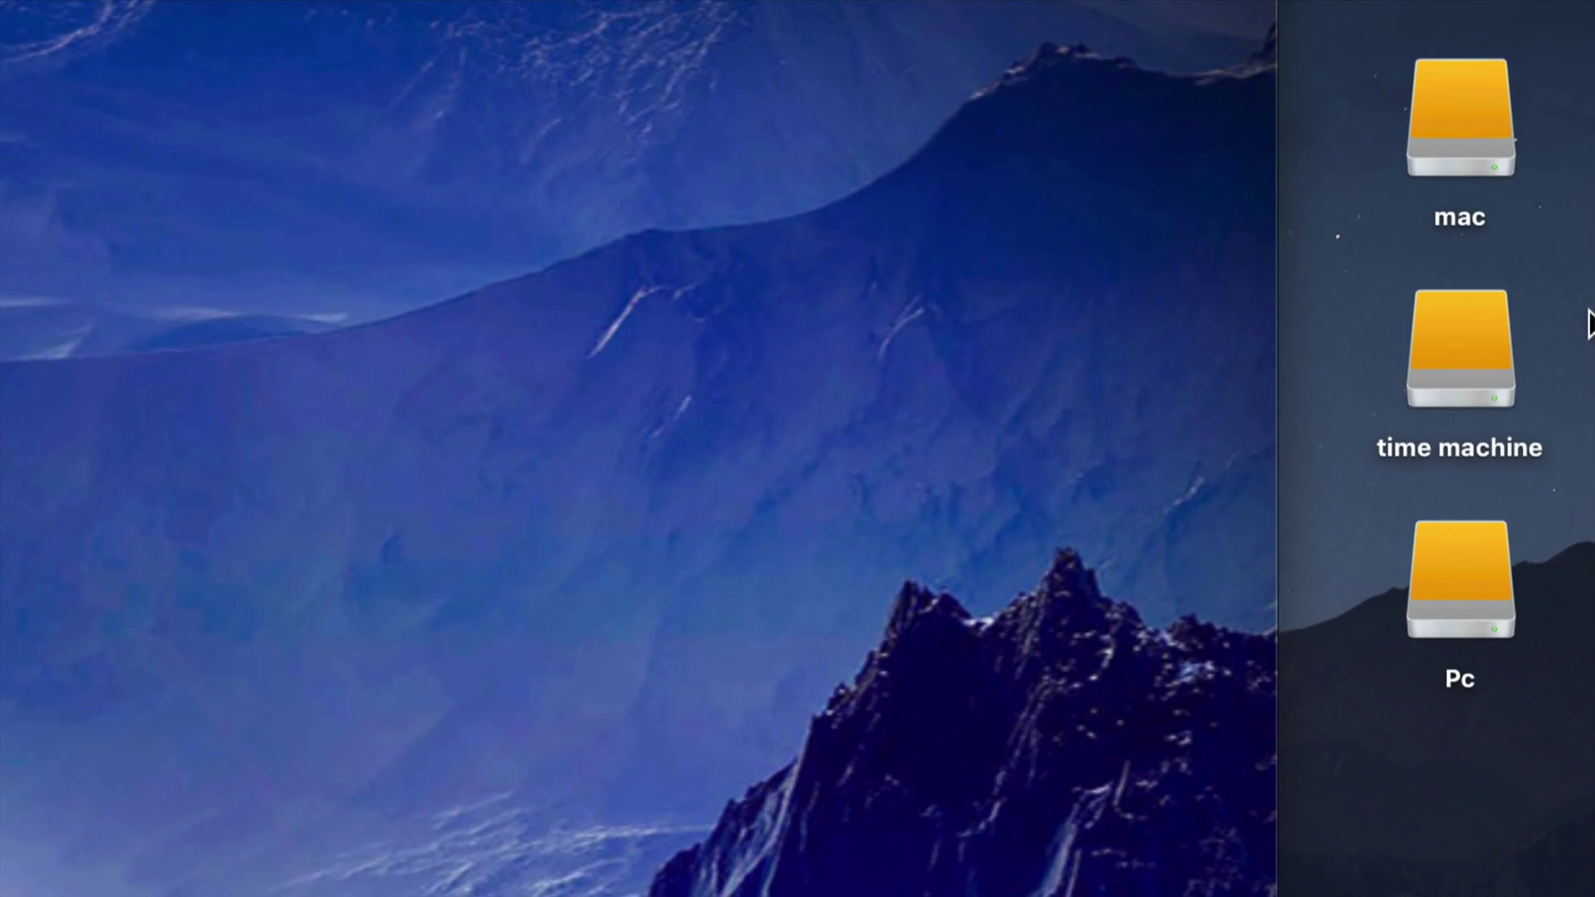
pyautogui.click(1456, 153)
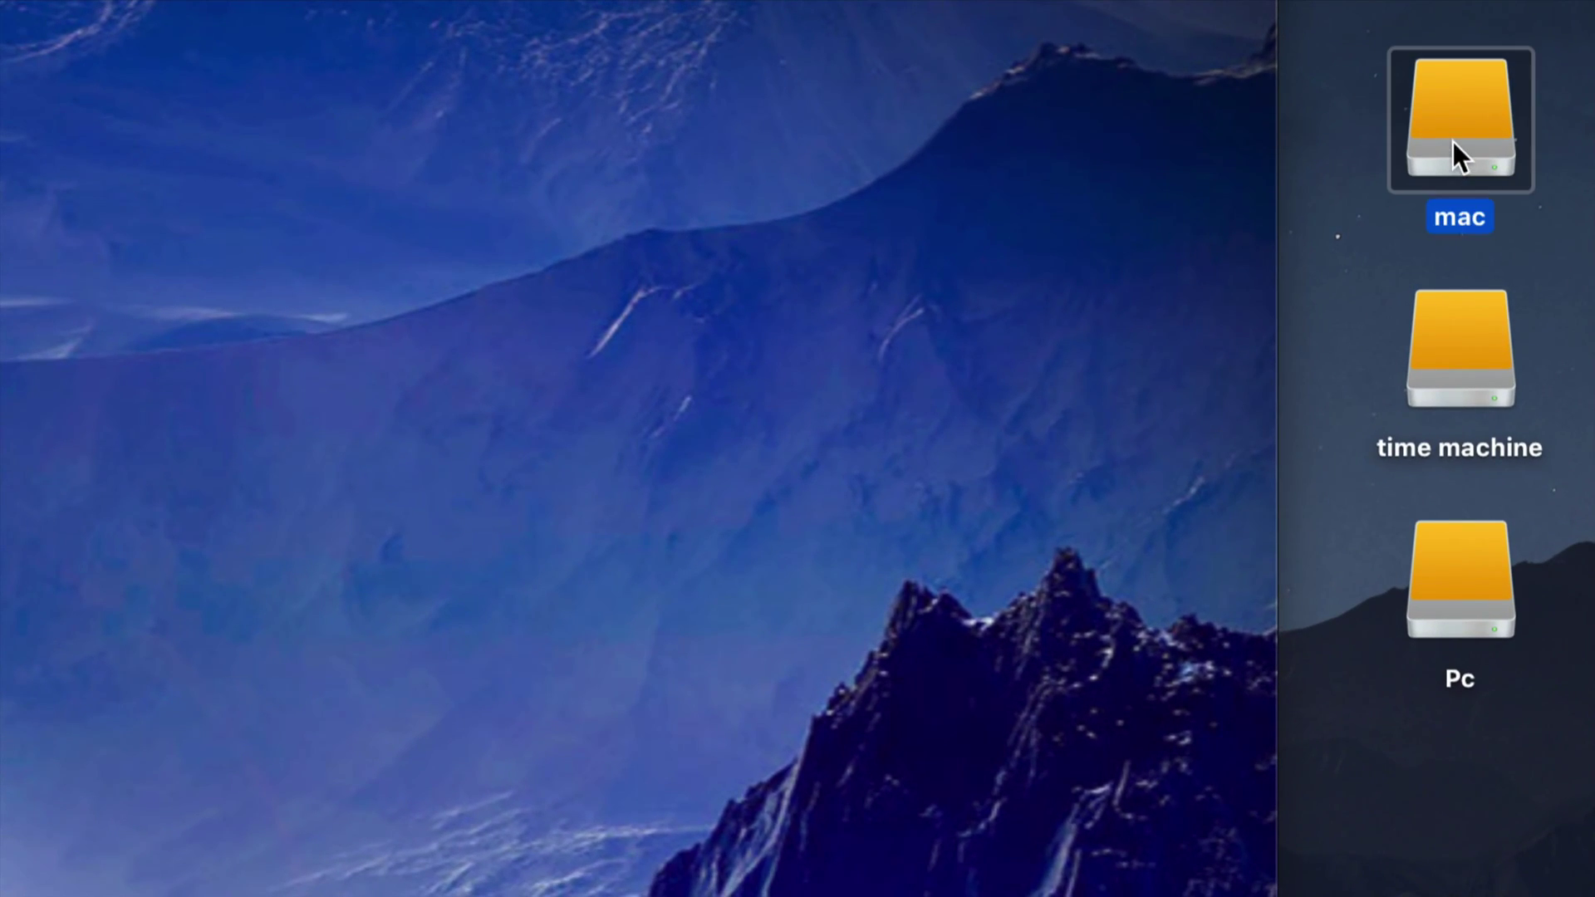
pyautogui.click(1463, 355)
pyautogui.click(1477, 578)
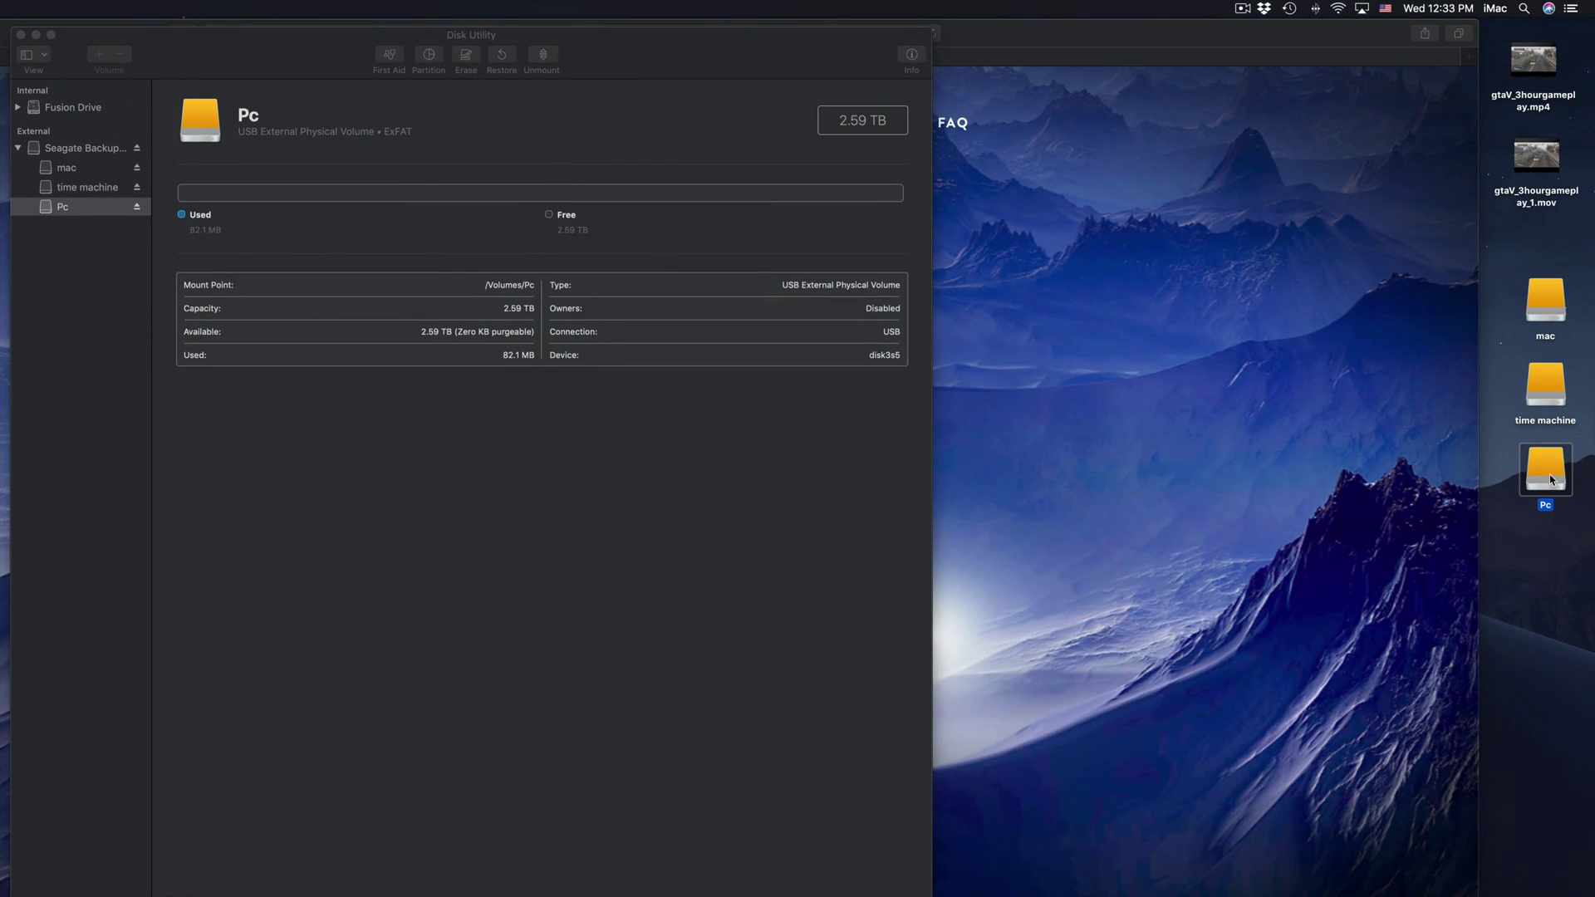
# Open the time machine, Pc and mac volumes in separate Finder windows and spread the windows apart.
pyautogui.click(1541, 404)
pyautogui.doubleClick(1544, 393)
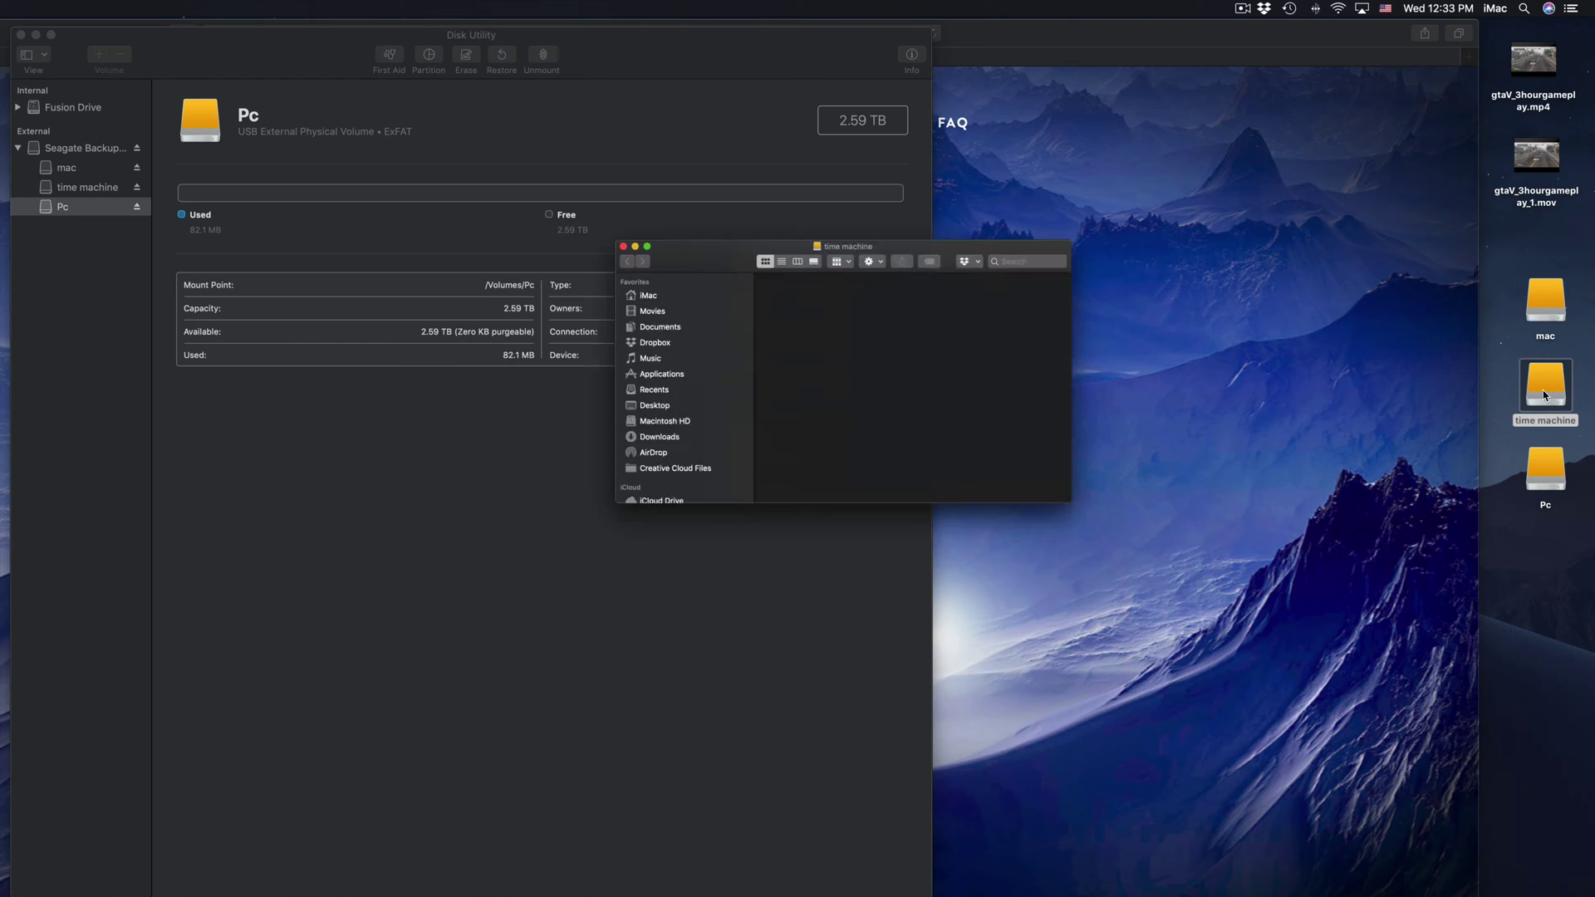
pyautogui.doubleClick(1547, 462)
pyautogui.doubleClick(1545, 301)
pyautogui.moveTo(509, 268); pyautogui.dragTo(833, 235)
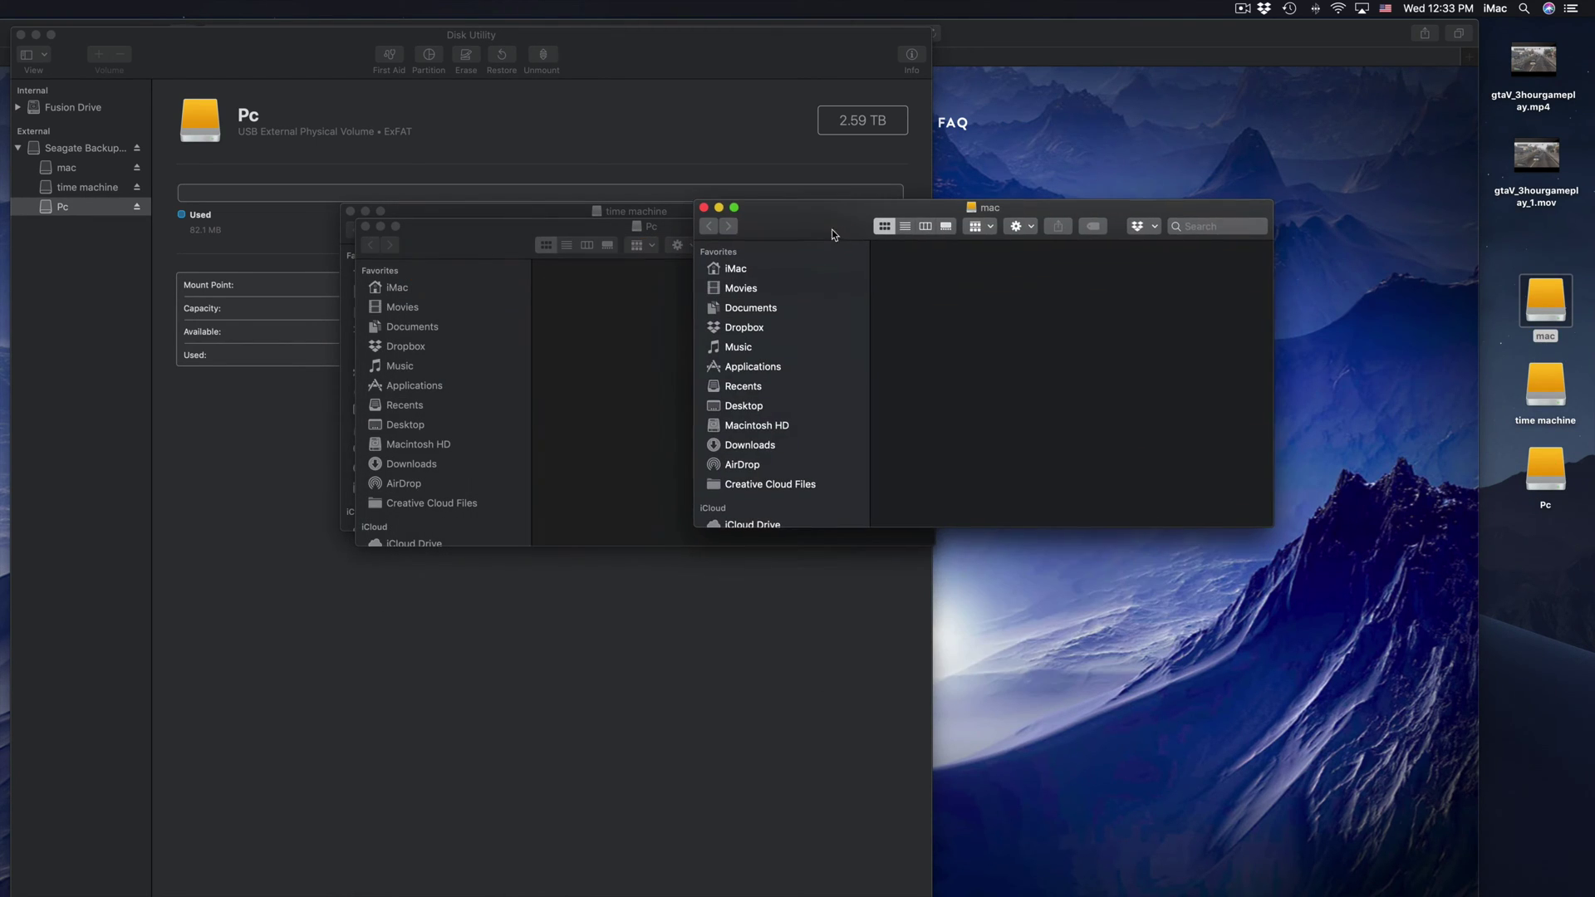
pyautogui.moveTo(499, 235); pyautogui.dragTo(936, 326)
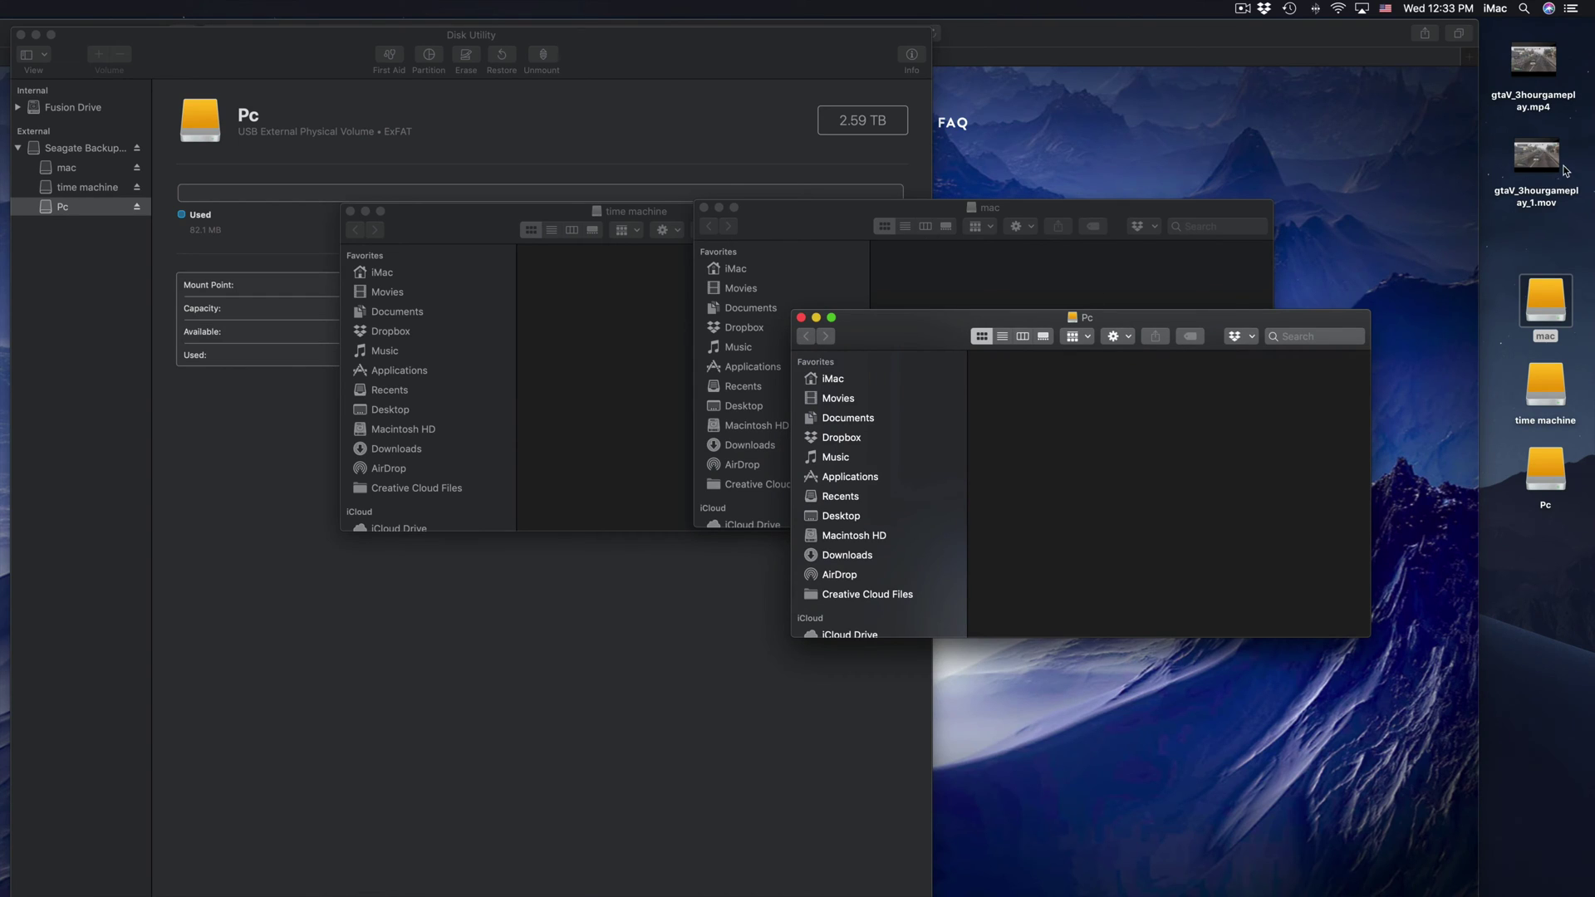
# Start copying gtaV_3hourgameplay_1.mov to the Pc volume and gtaV_3hourgameplay.mp4 to the mac volume.
pyautogui.click(1536, 155)
pyautogui.moveTo(1535, 60); pyautogui.dragTo(1221, 264)
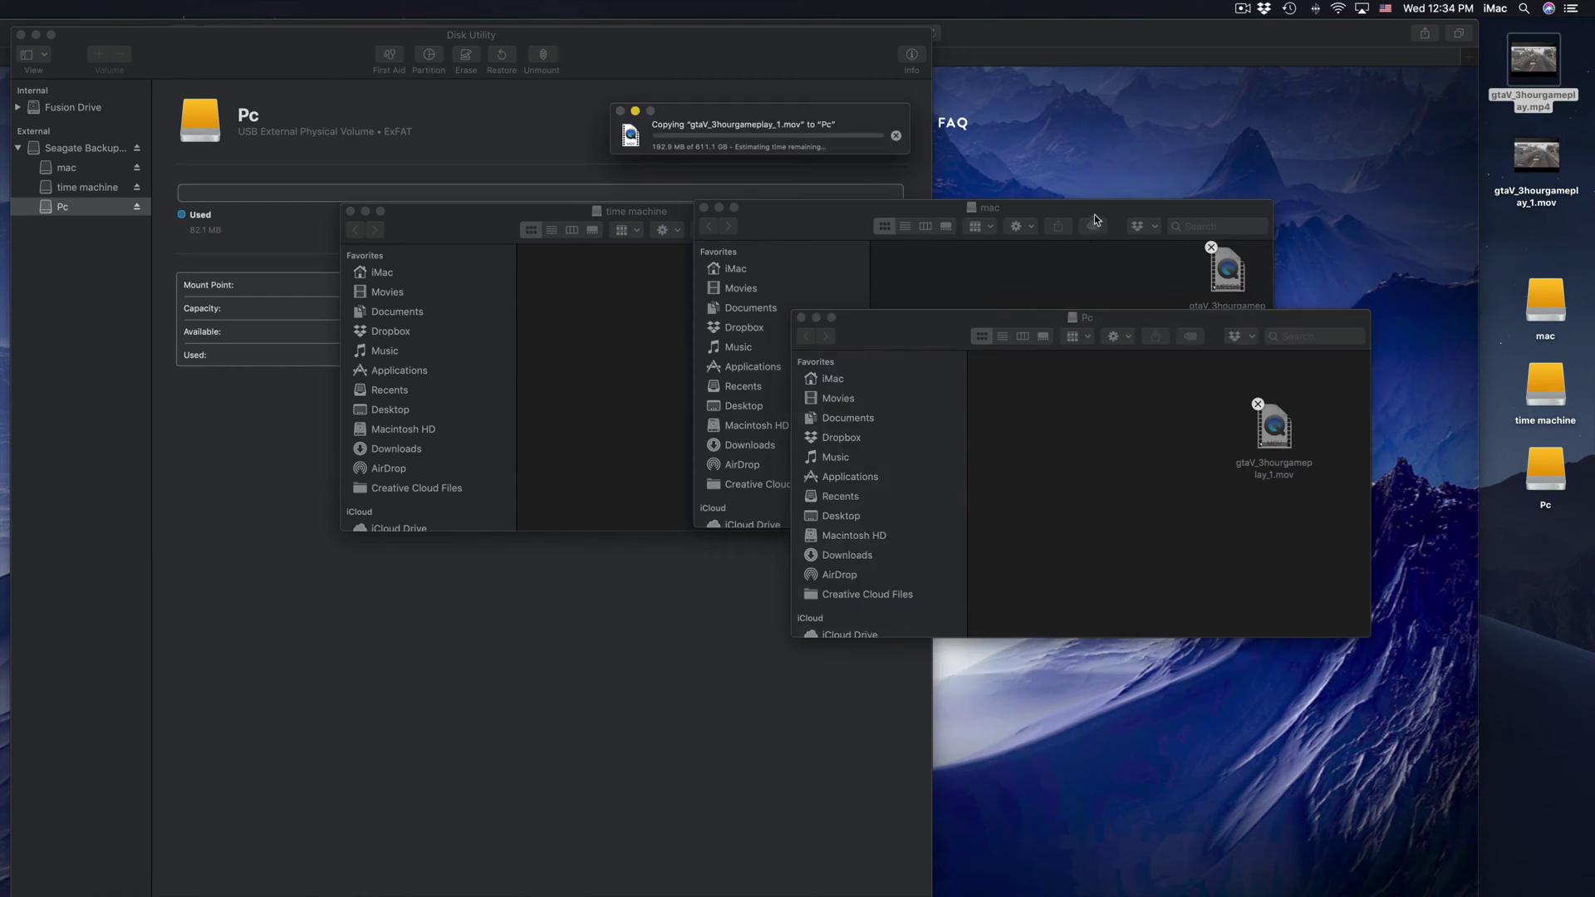
pyautogui.moveTo(1093, 216); pyautogui.dragTo(1111, 181)
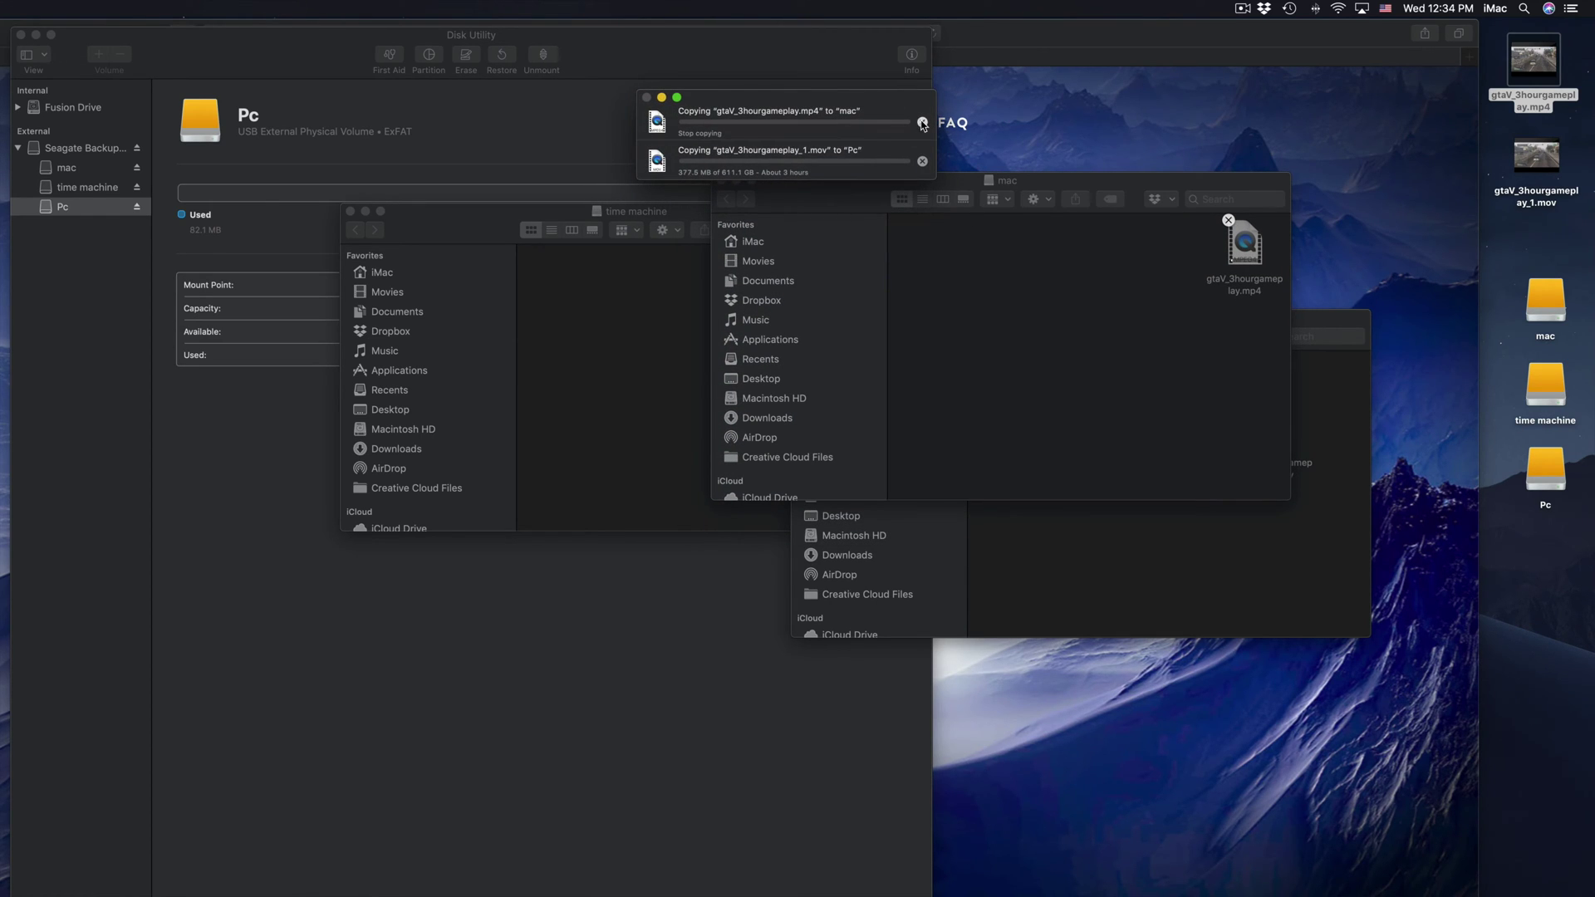
# Stop copying gtaV_3hourgameplay.mp4 to the mac volume and bring the Pc volume's window to the front.
pyautogui.press('super+Tab')
pyautogui.click(1175, 411)
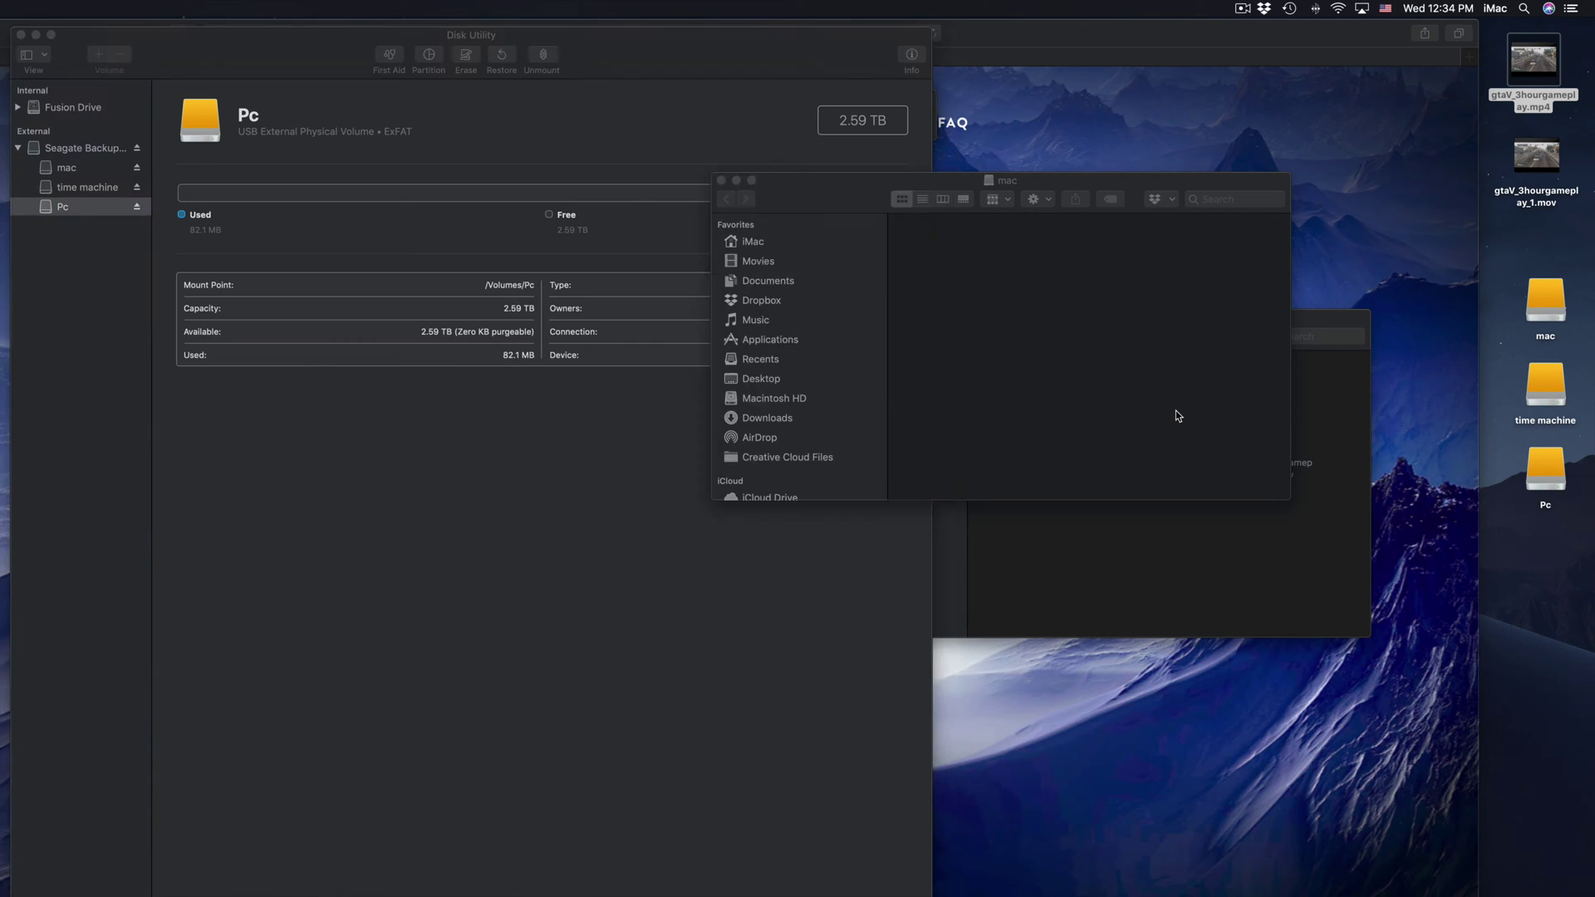
pyautogui.click(1211, 515)
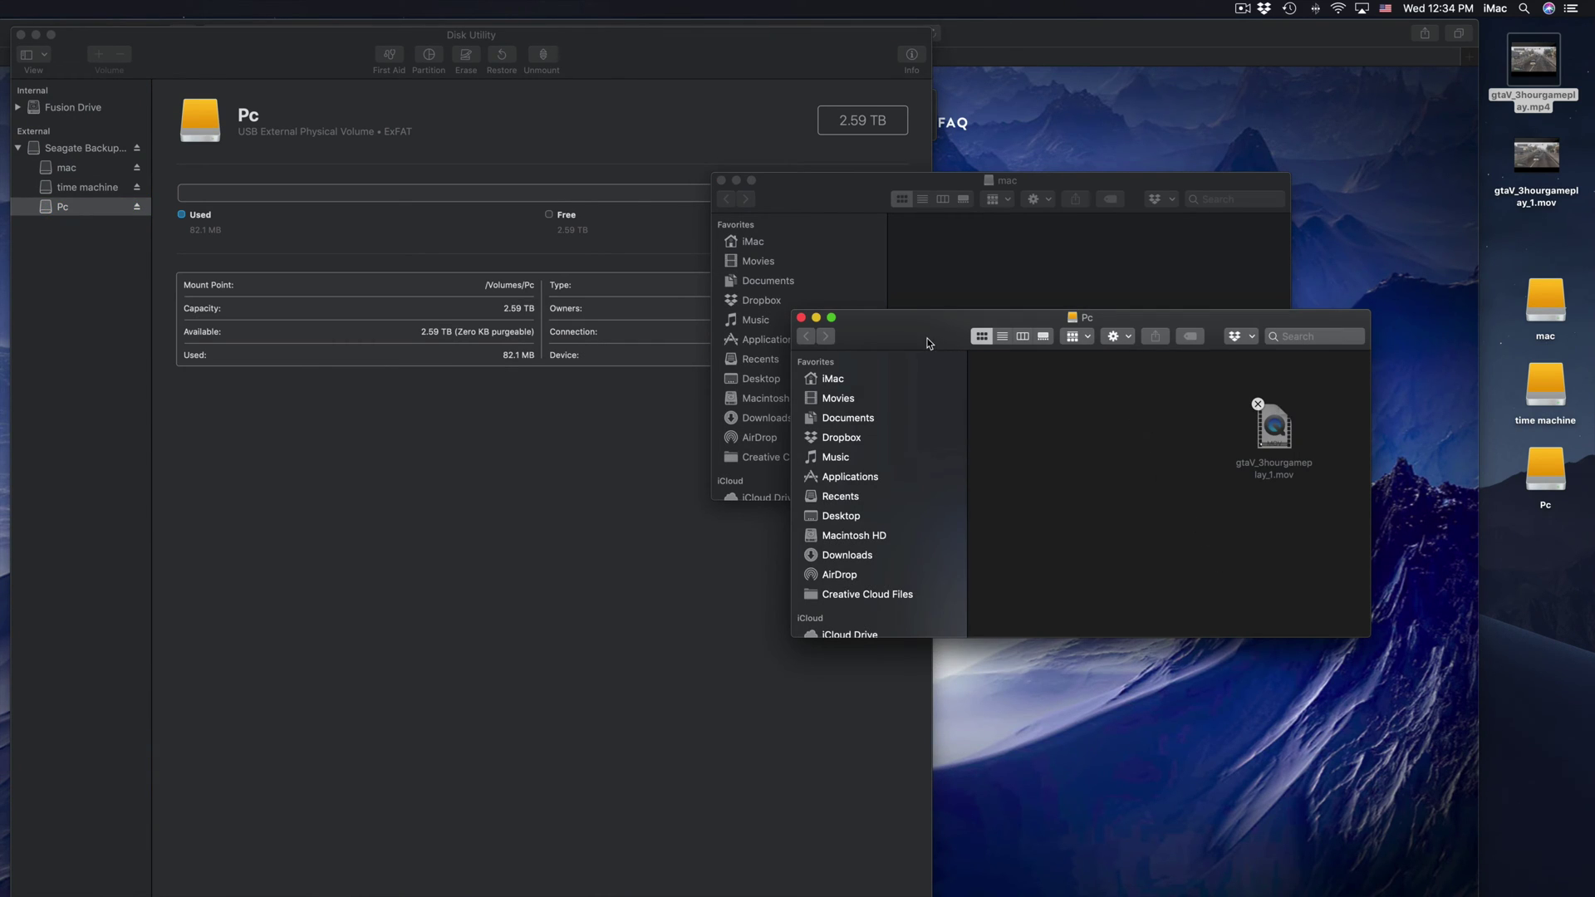
# Close the mac and Pc volumes' Finder windows, and reposition the Disk Utility and time machine windows.
pyautogui.moveTo(926, 337); pyautogui.dragTo(938, 339)
pyautogui.click(826, 192)
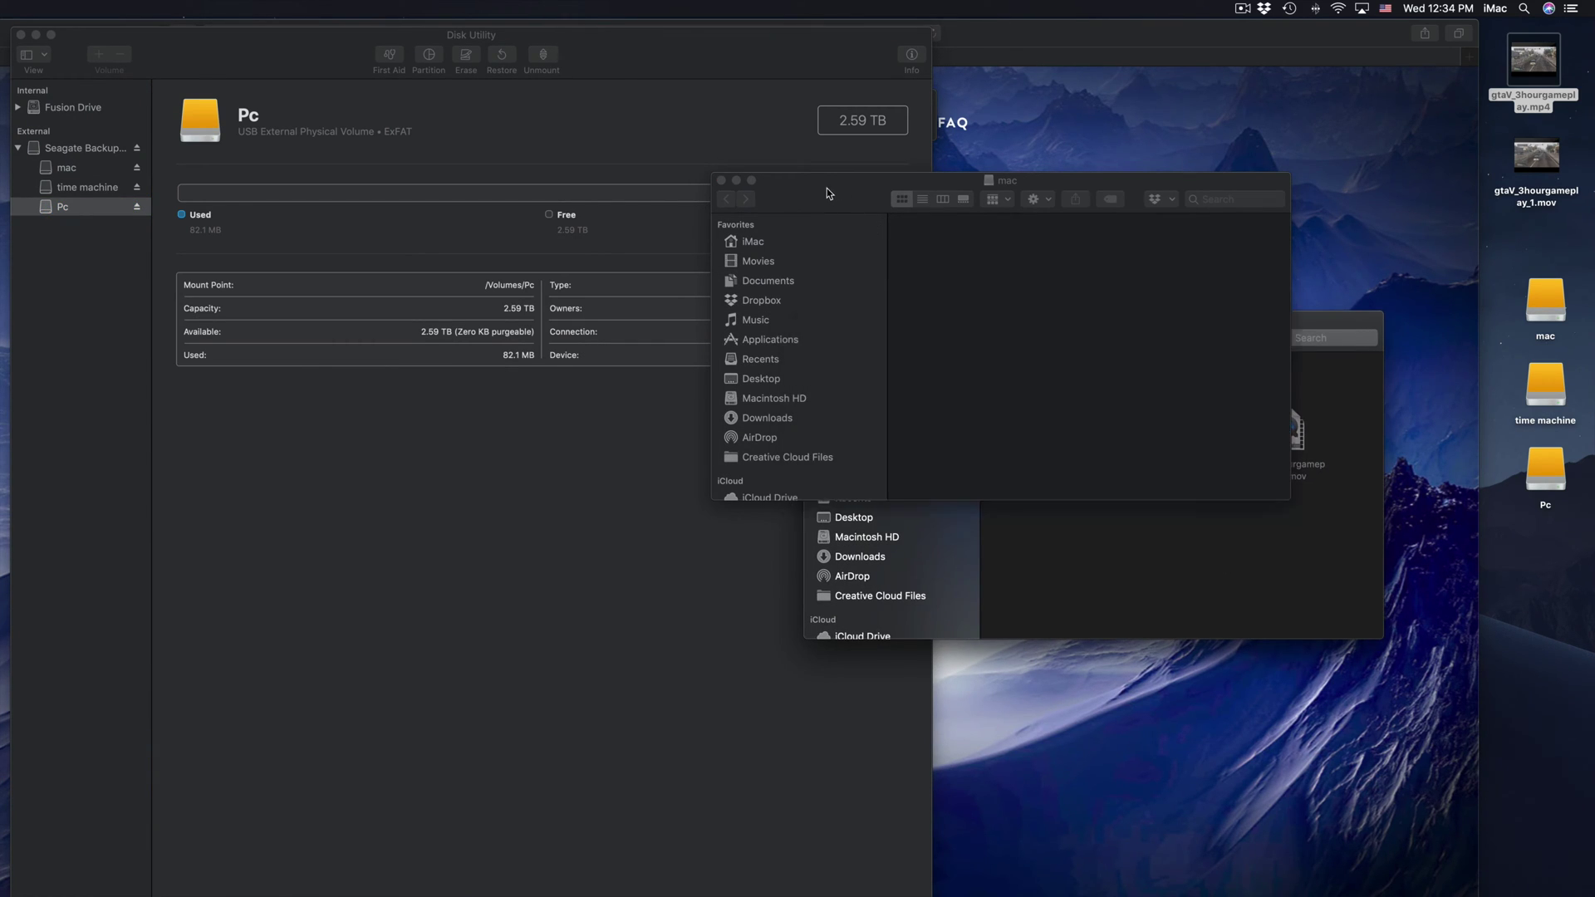
pyautogui.click(720, 180)
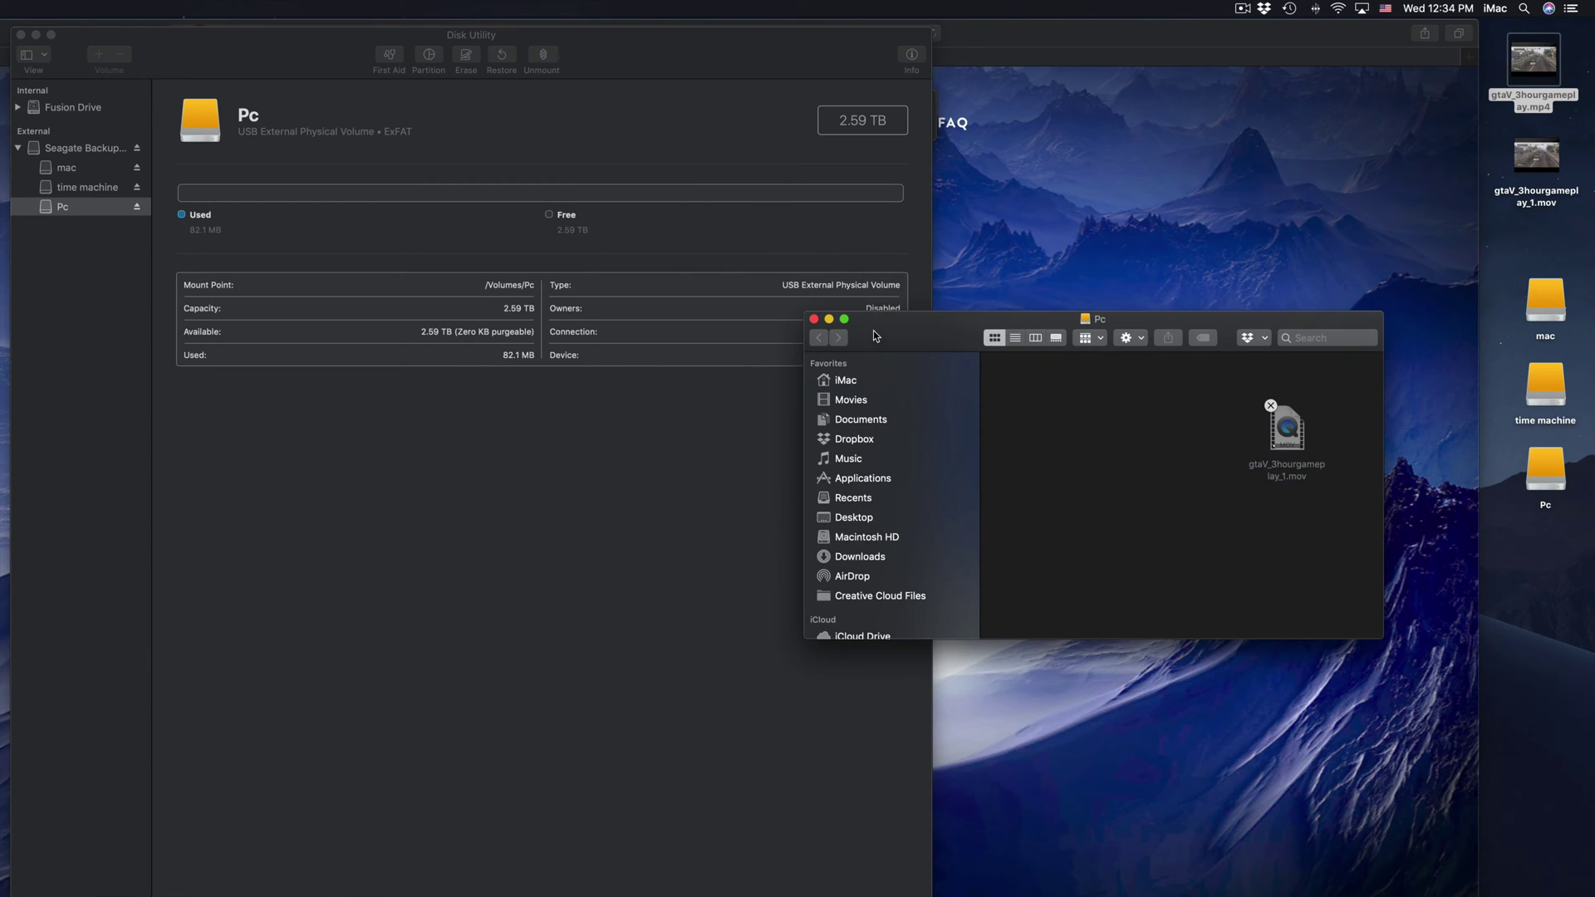
pyautogui.click(815, 322)
pyautogui.moveTo(555, 72); pyautogui.dragTo(637, 377)
pyautogui.moveTo(488, 217); pyautogui.dragTo(700, 204)
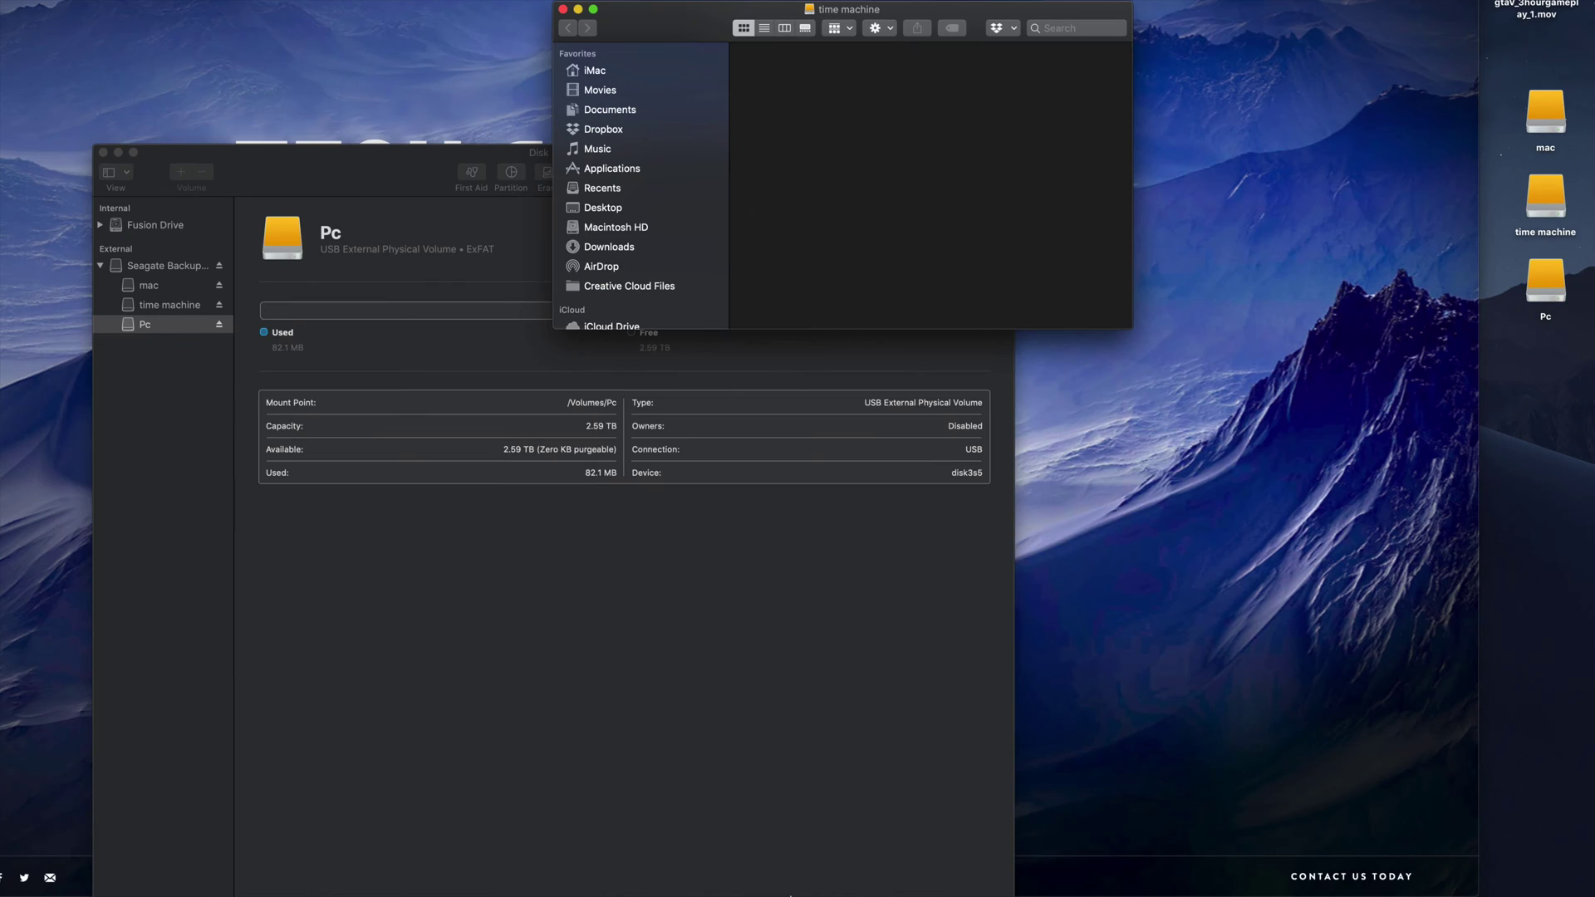
# Search Spotlight for "system" and switch to System Preferences.
pyautogui.moveTo(782, 896)
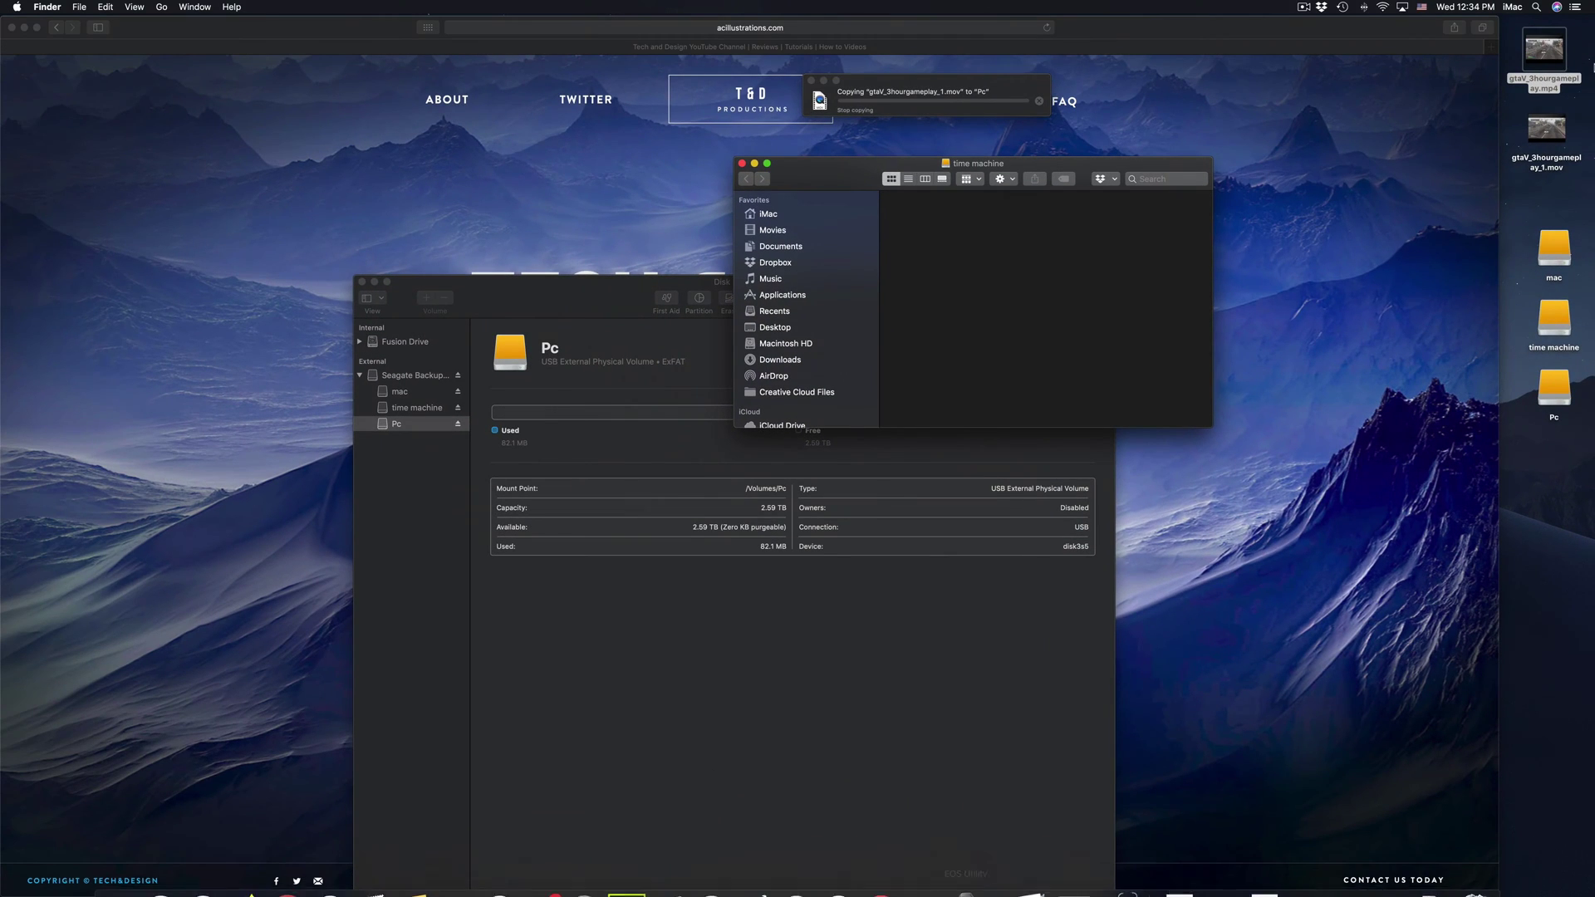
pyautogui.click(1536, 7)
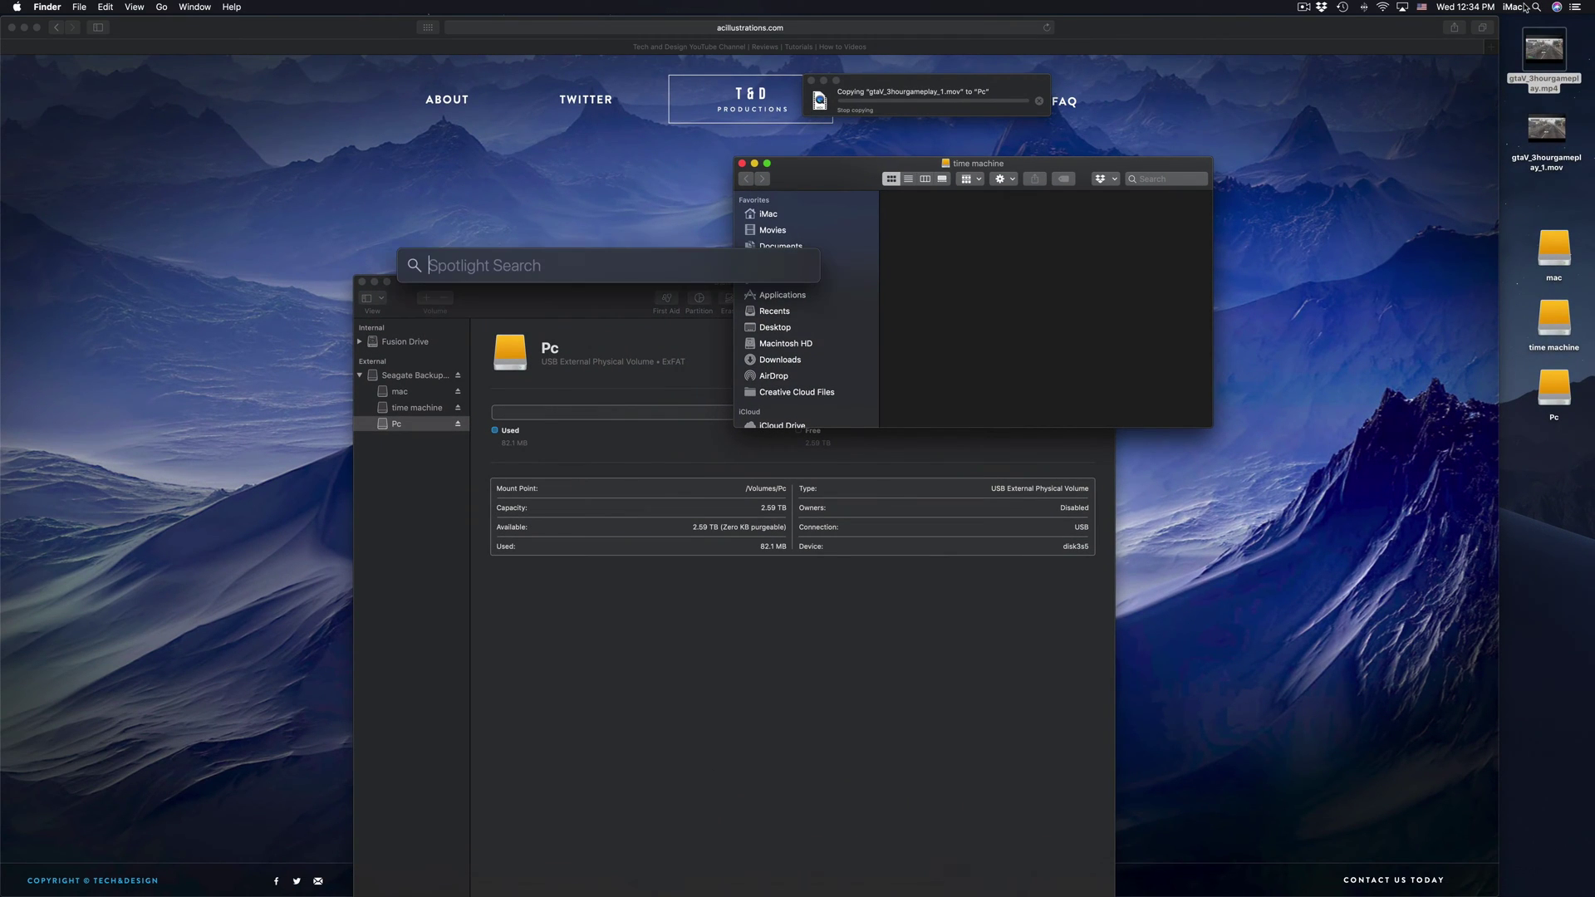
pyautogui.write('system')
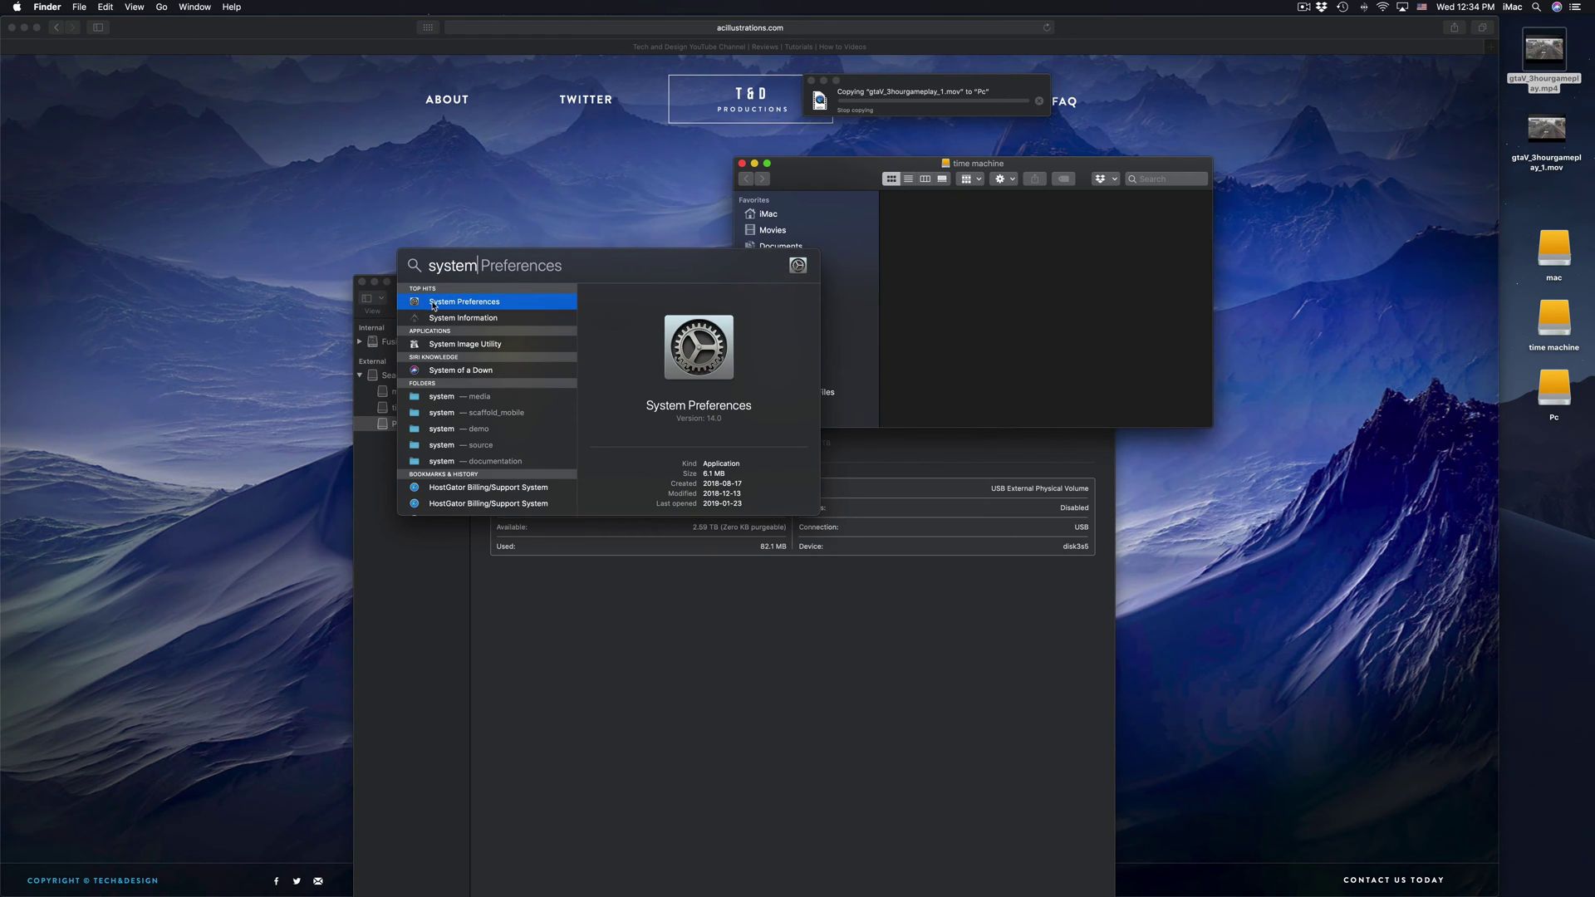
pyautogui.click(438, 306)
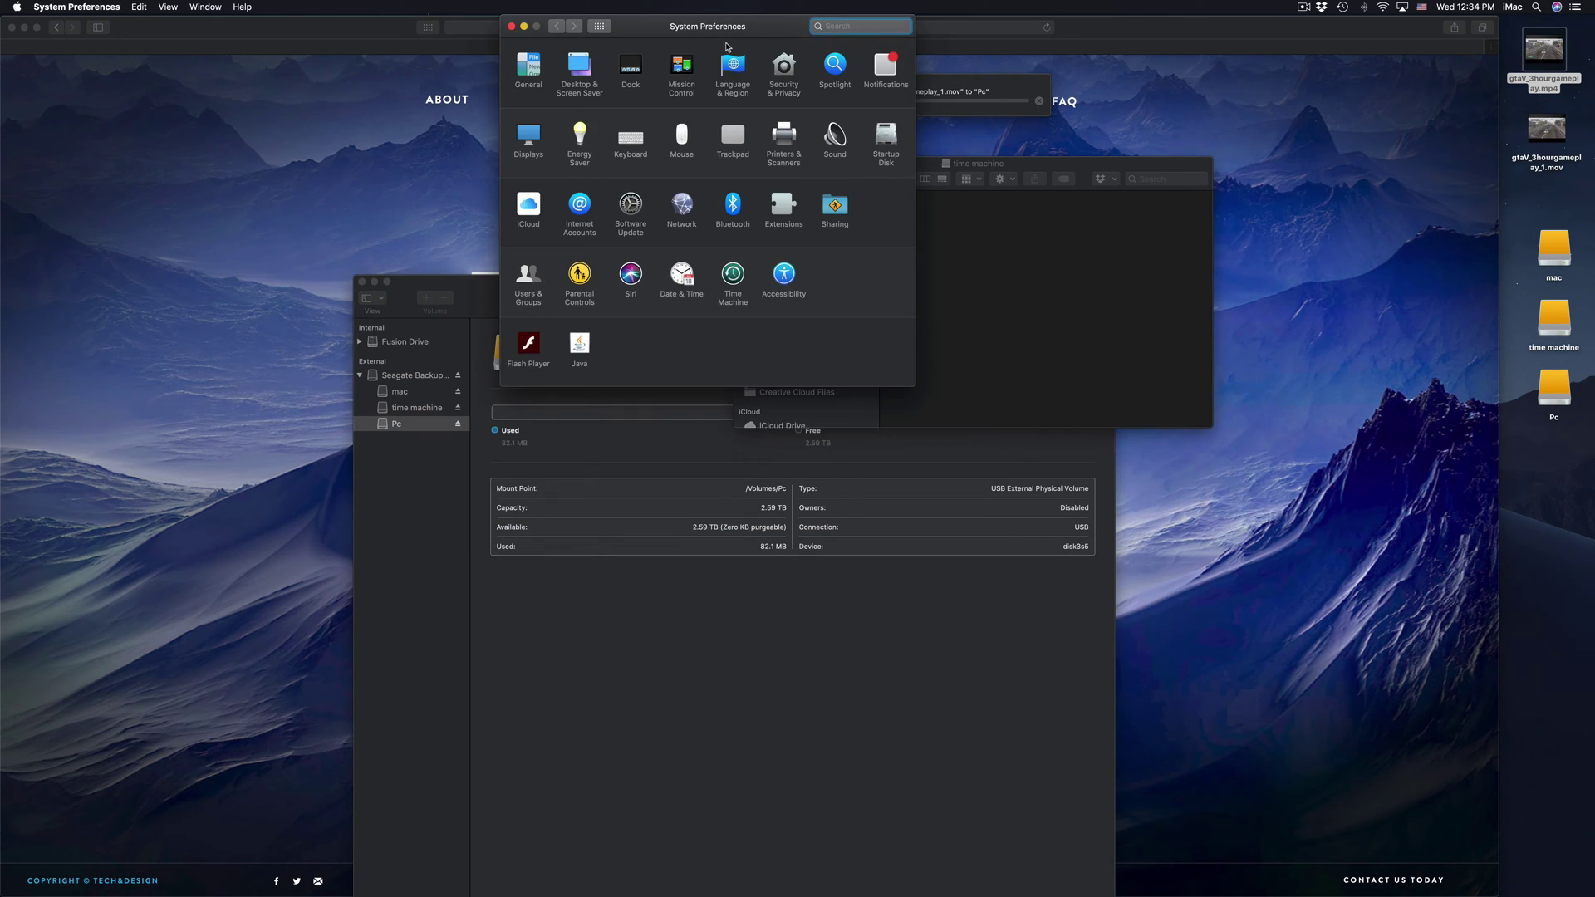
# Spread the System Preferences, time machine and copy progress windows apart, and close Disk Utility.
pyautogui.moveTo(736, 192); pyautogui.dragTo(743, 272)
pyautogui.moveTo(804, 163); pyautogui.dragTo(1094, 167)
pyautogui.moveTo(945, 90); pyautogui.dragTo(1410, 137)
pyautogui.moveTo(780, 268); pyautogui.dragTo(705, 191)
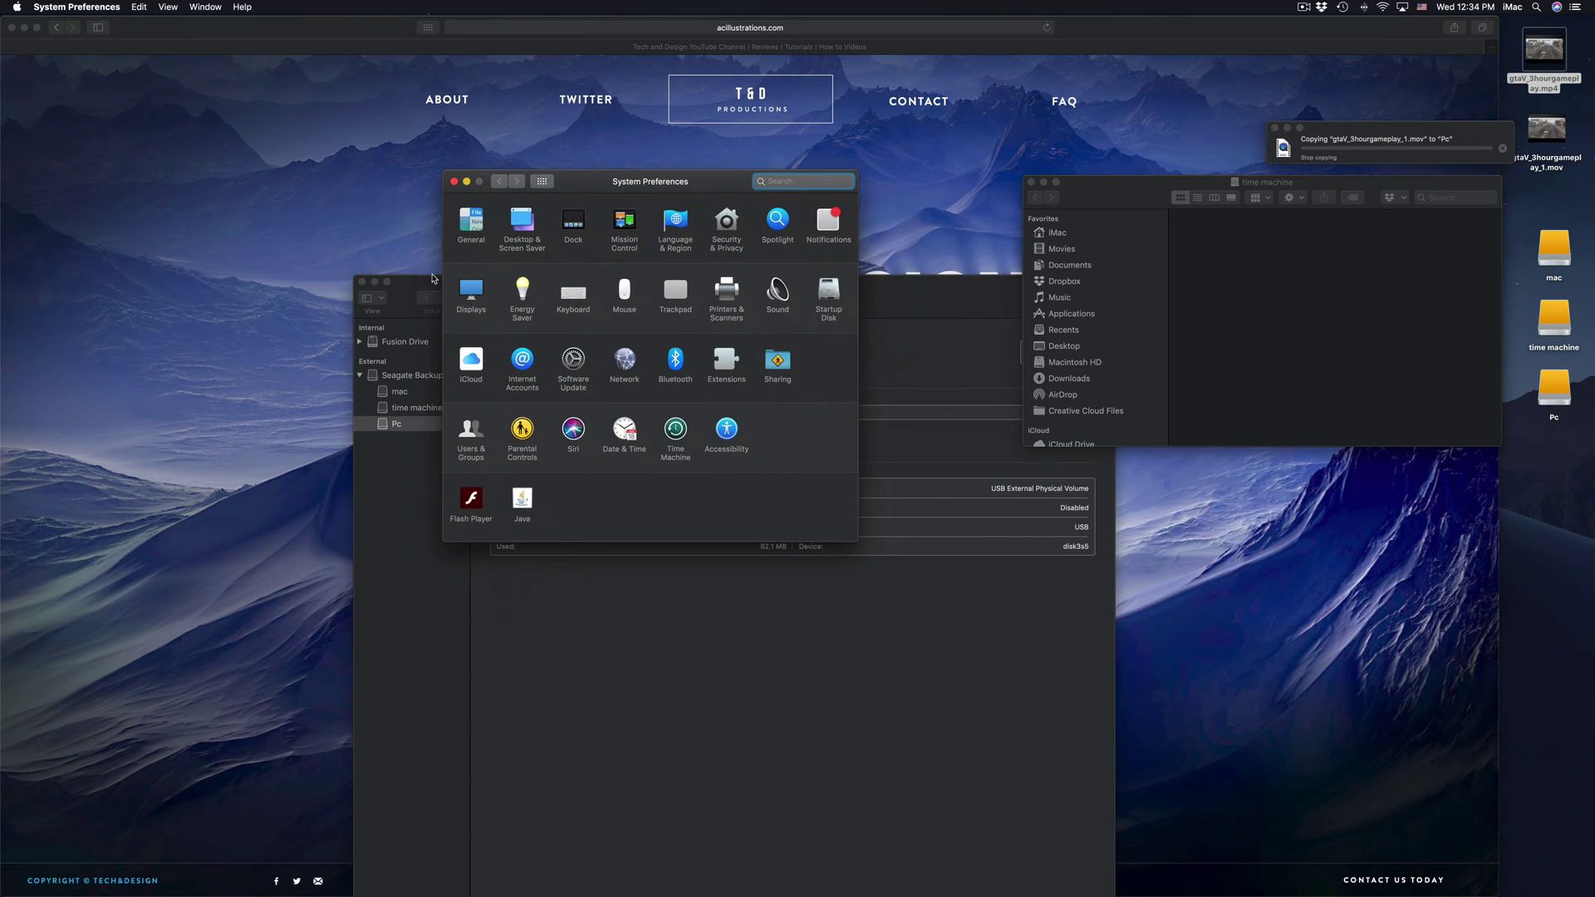
pyautogui.click(362, 283)
pyautogui.moveTo(618, 176); pyautogui.dragTo(614, 193)
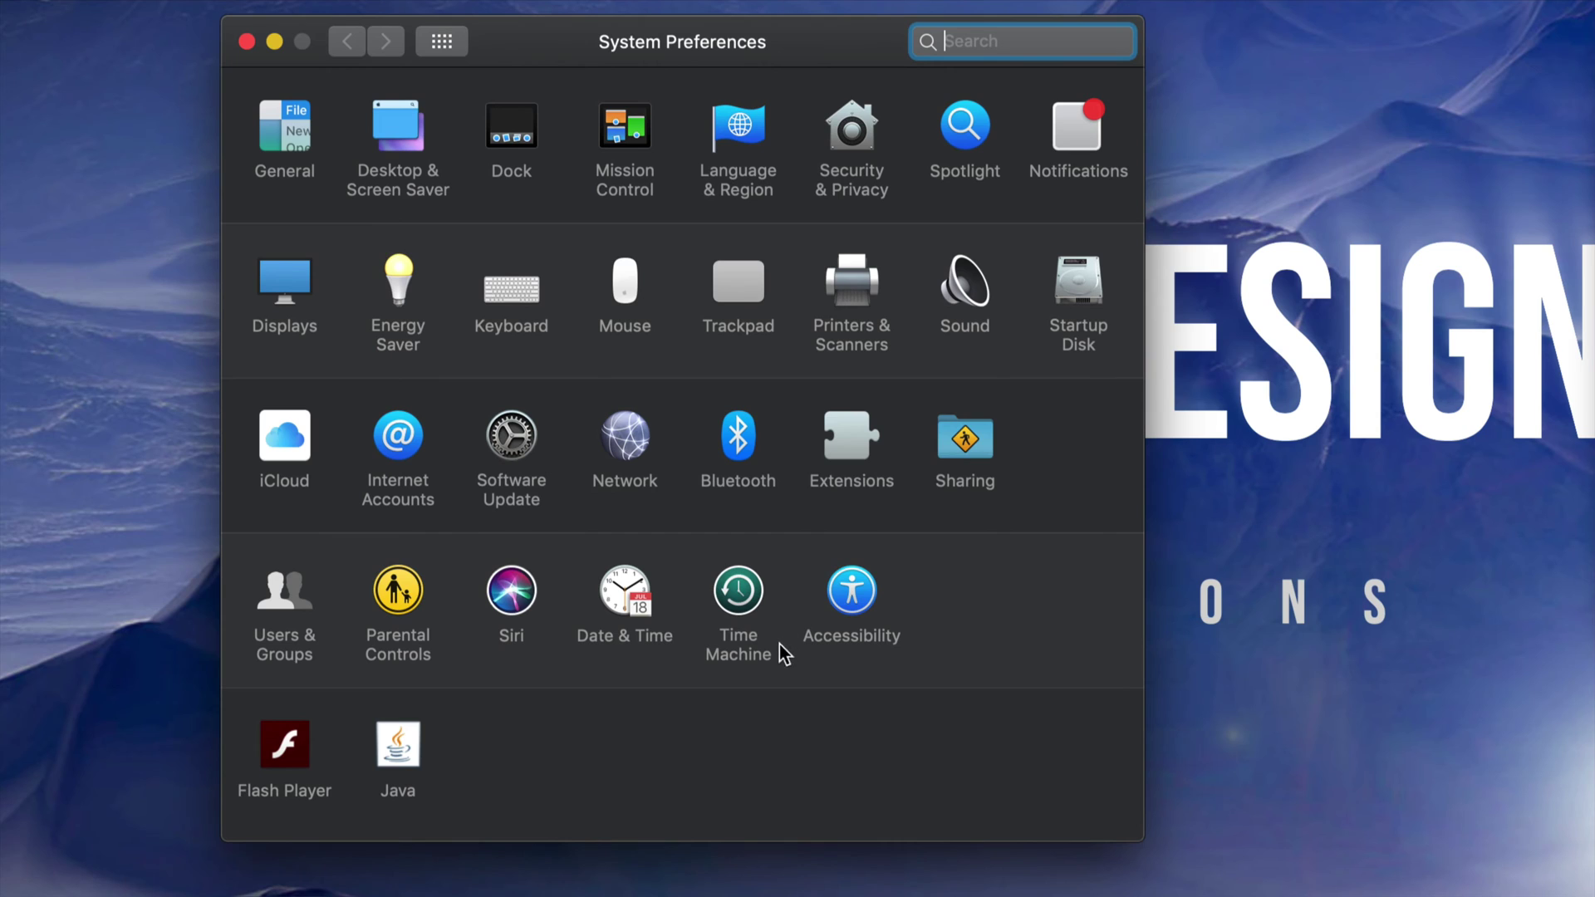
# Open the Time Machine preferences and bring up the choice of backup disks to add or remove.
pyautogui.click(748, 593)
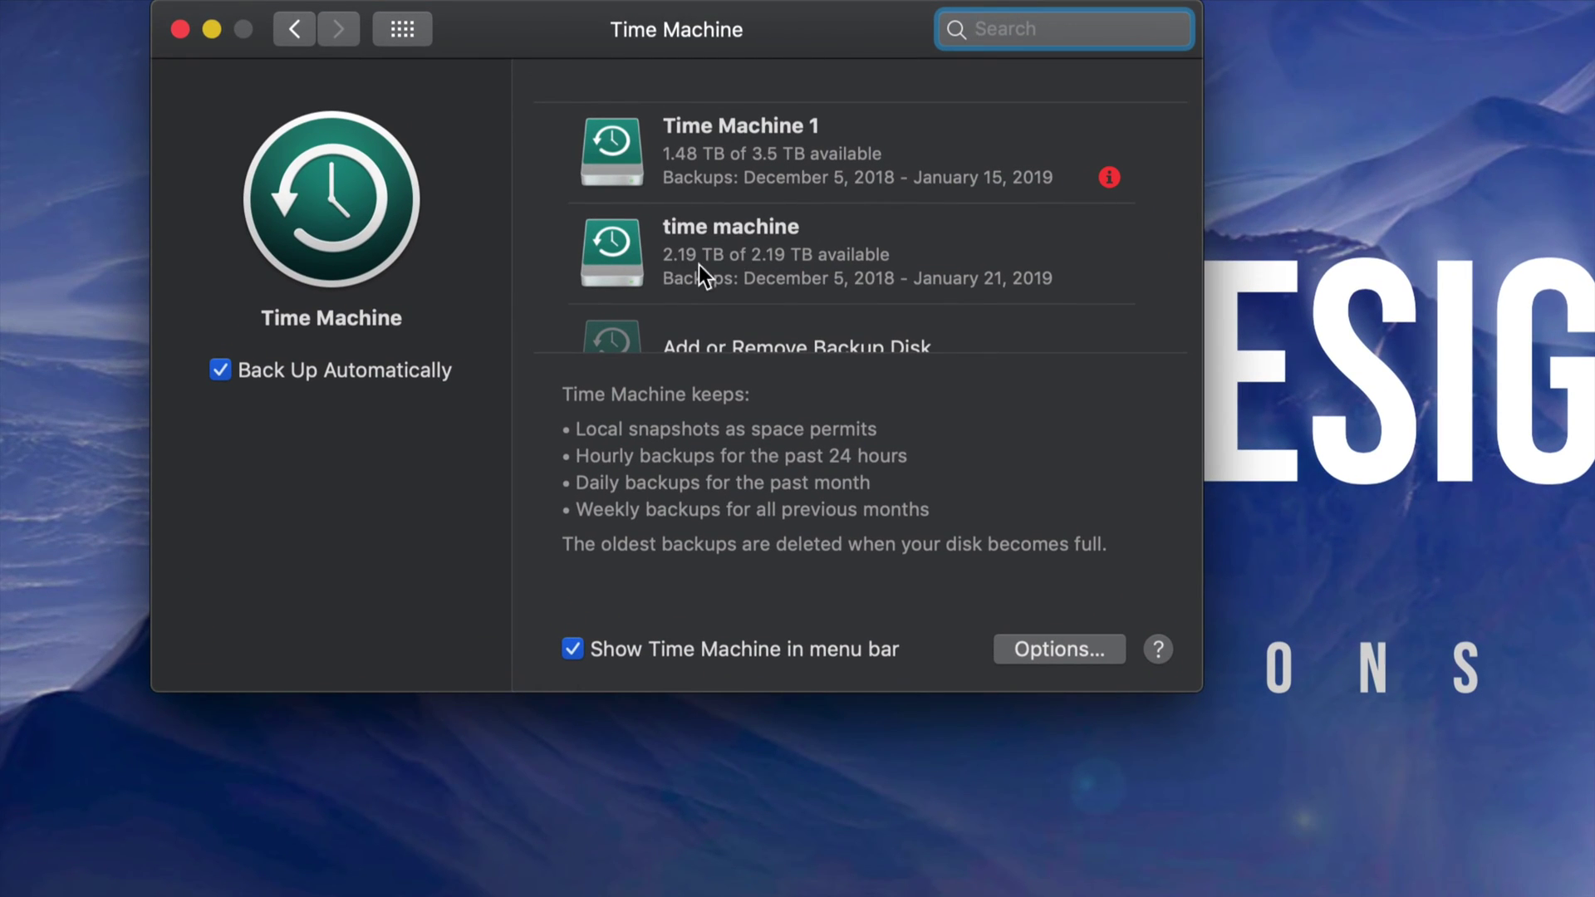
pyautogui.scroll(-2, 708, 249)
pyautogui.scroll(2, 719, 254)
pyautogui.scroll(-2, 706, 281)
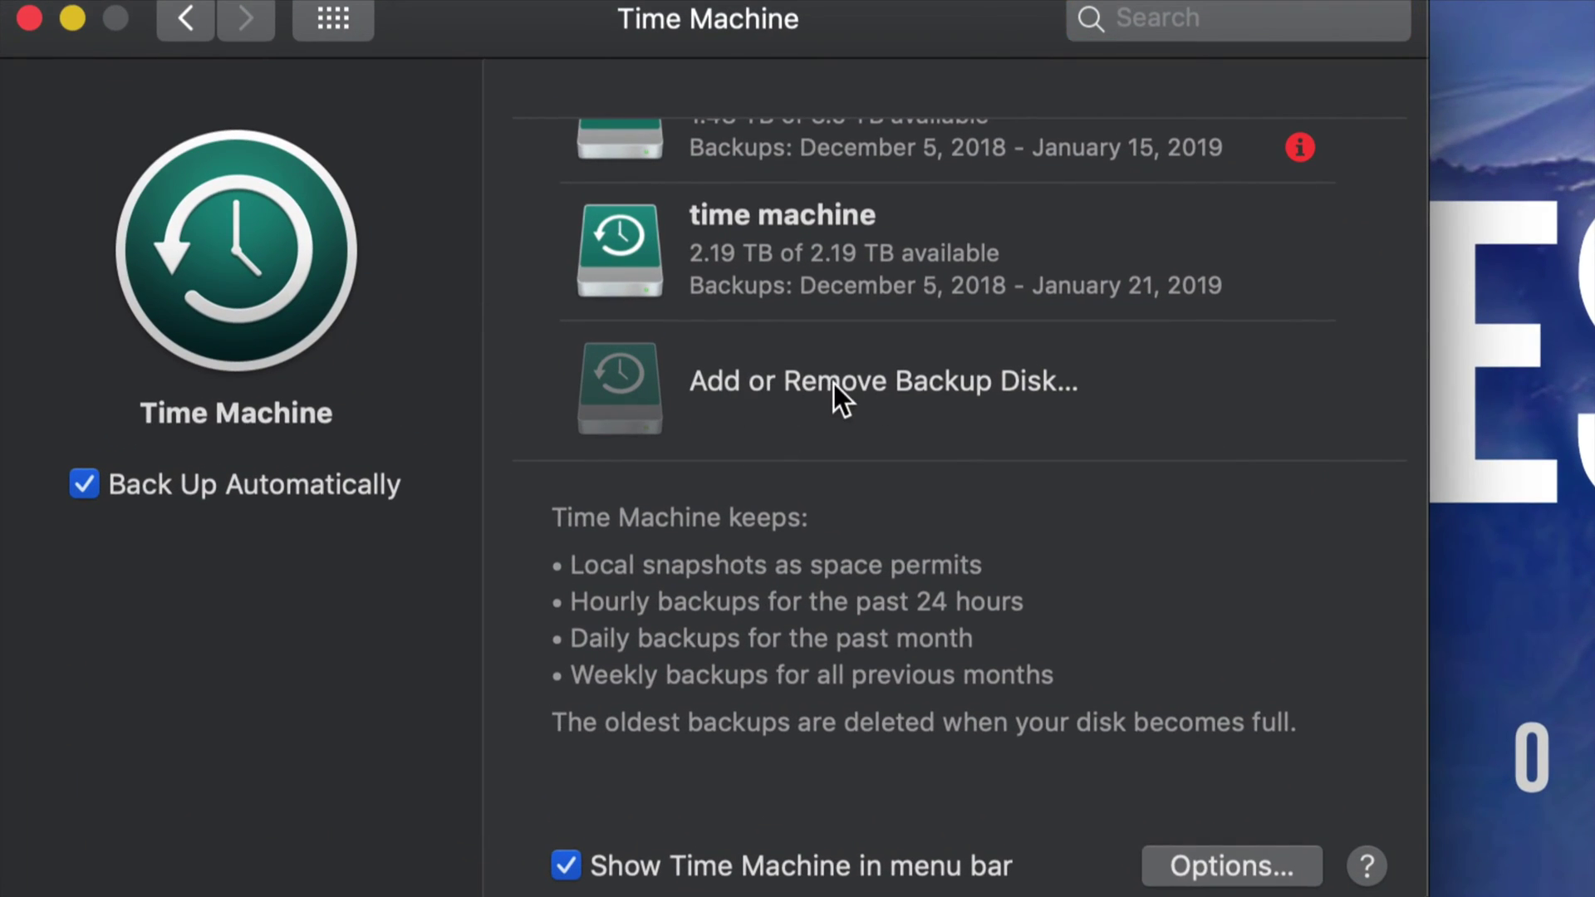
pyautogui.click(834, 382)
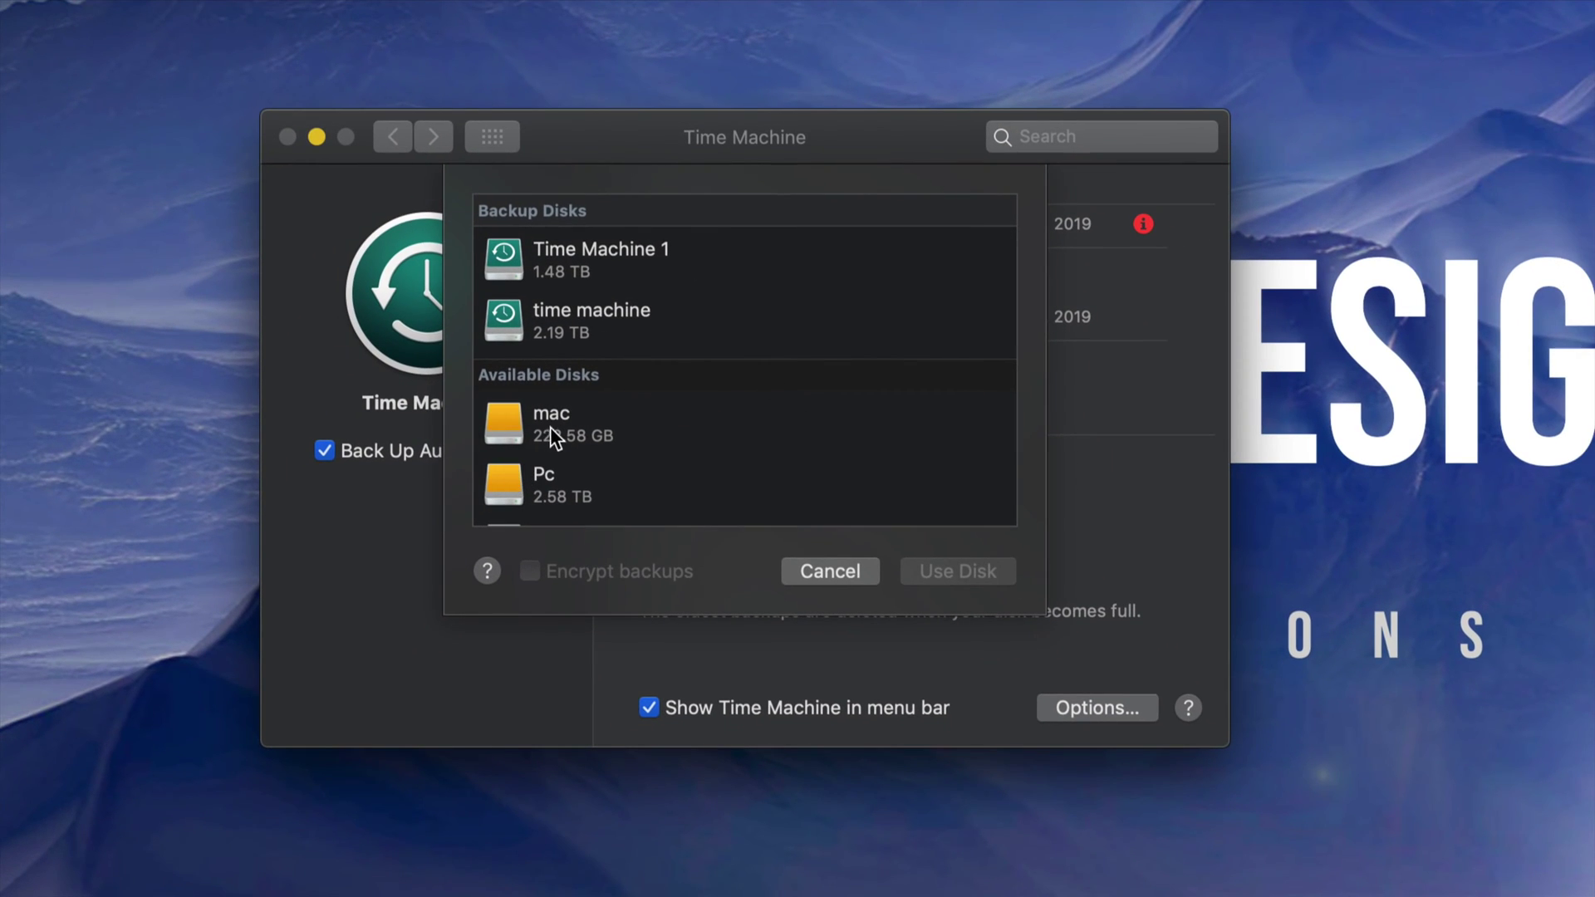
# Choose the time machine volume from the available disks and use it as a backup disk without encryption.
pyautogui.scroll(-5, 525, 462)
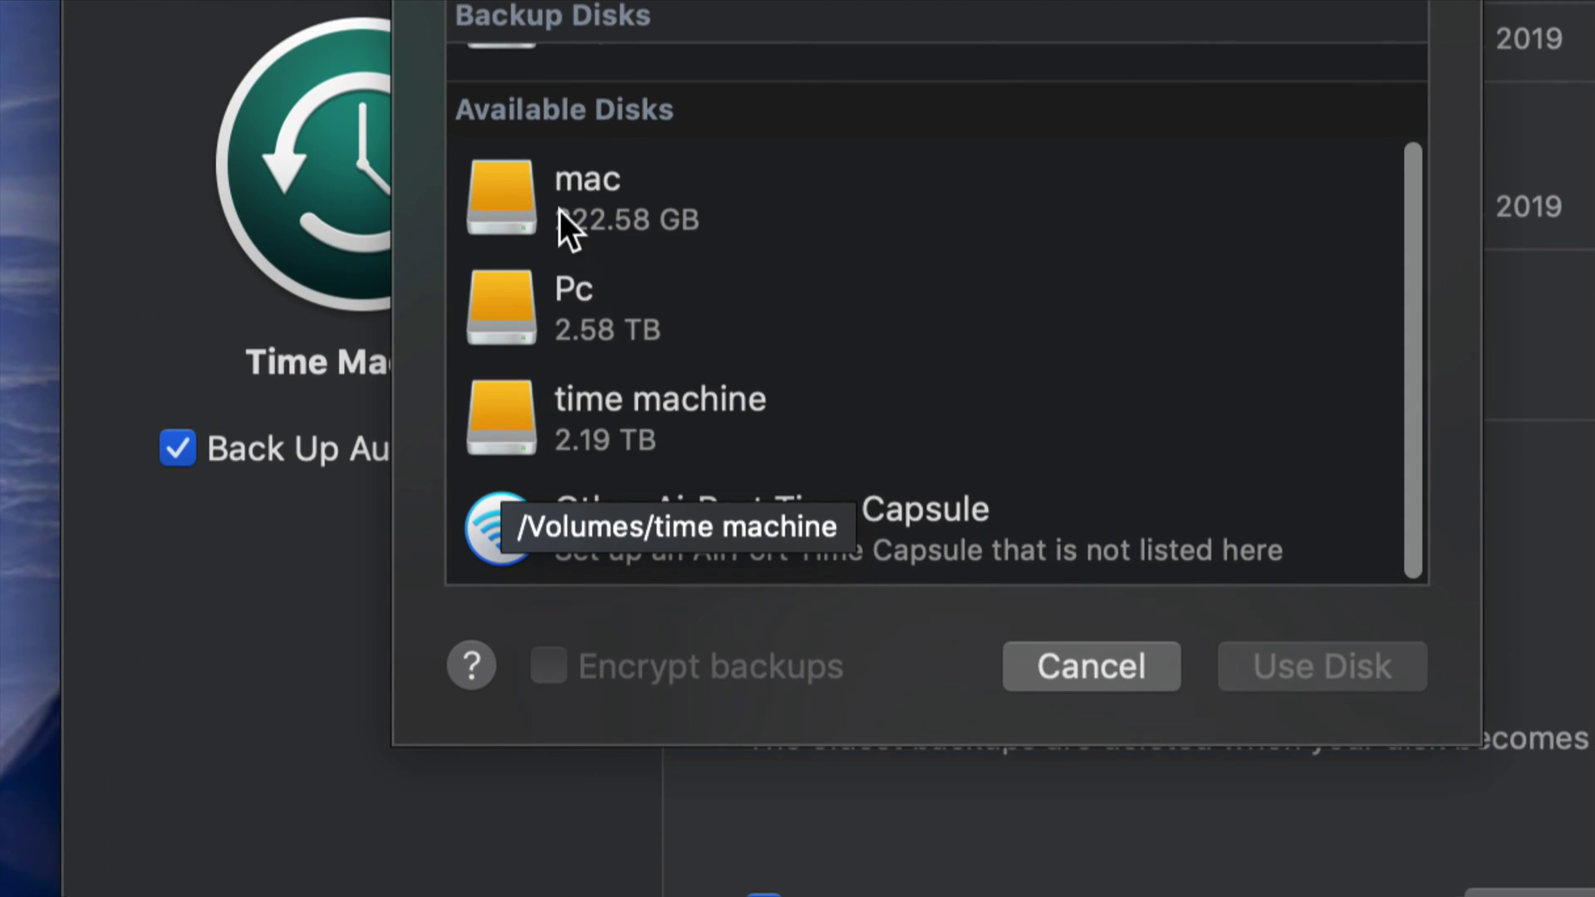
pyautogui.click(517, 200)
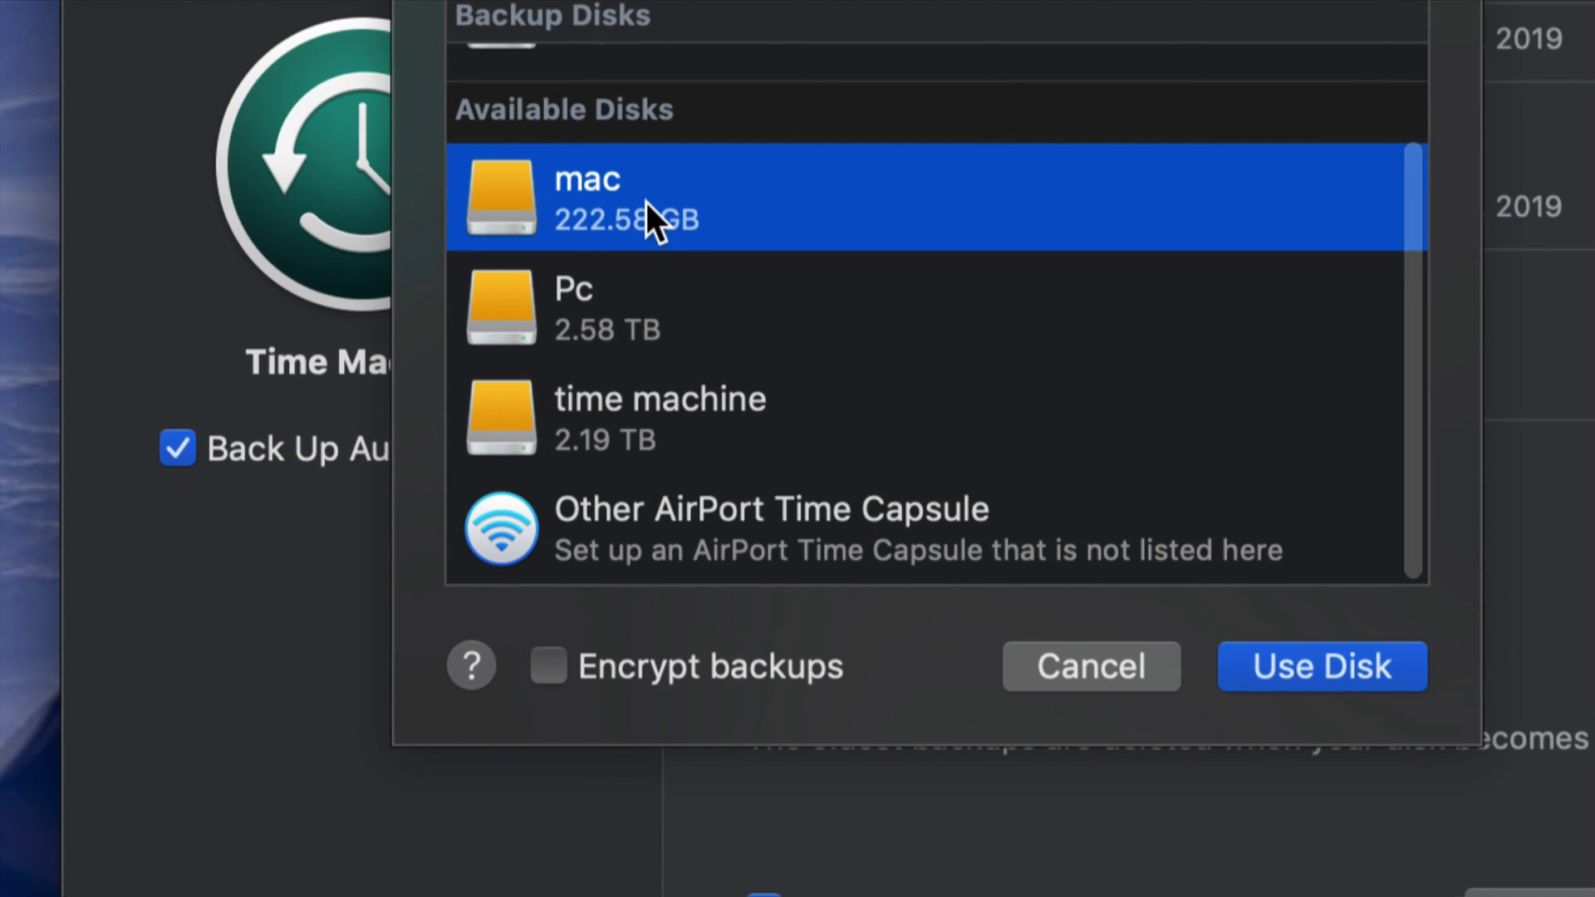
pyautogui.click(636, 312)
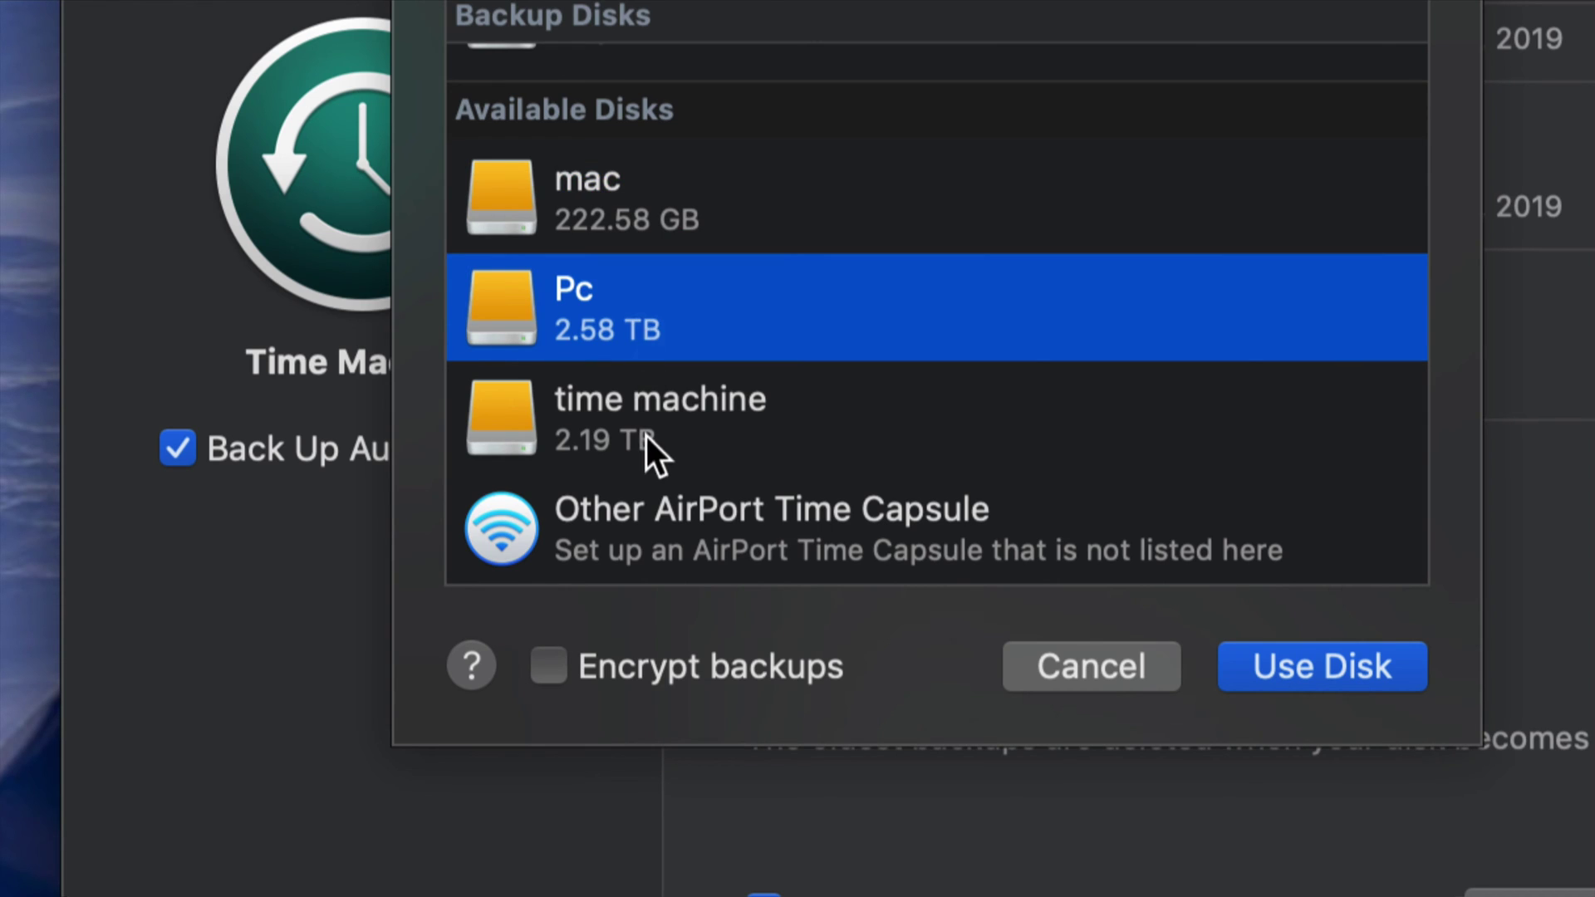
pyautogui.click(681, 399)
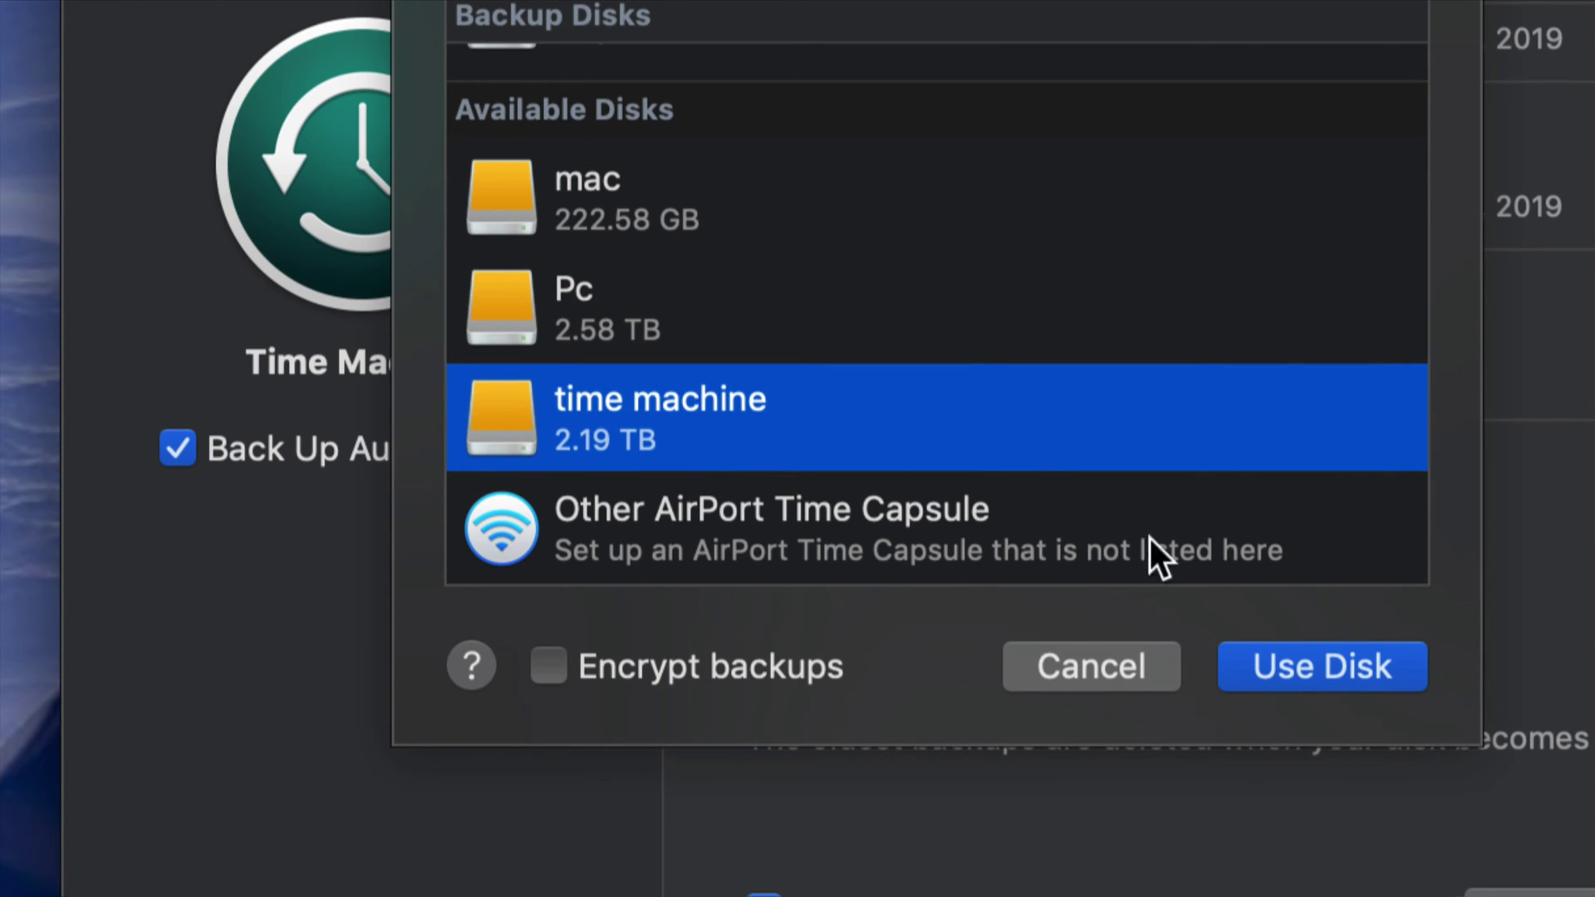
pyautogui.click(1319, 669)
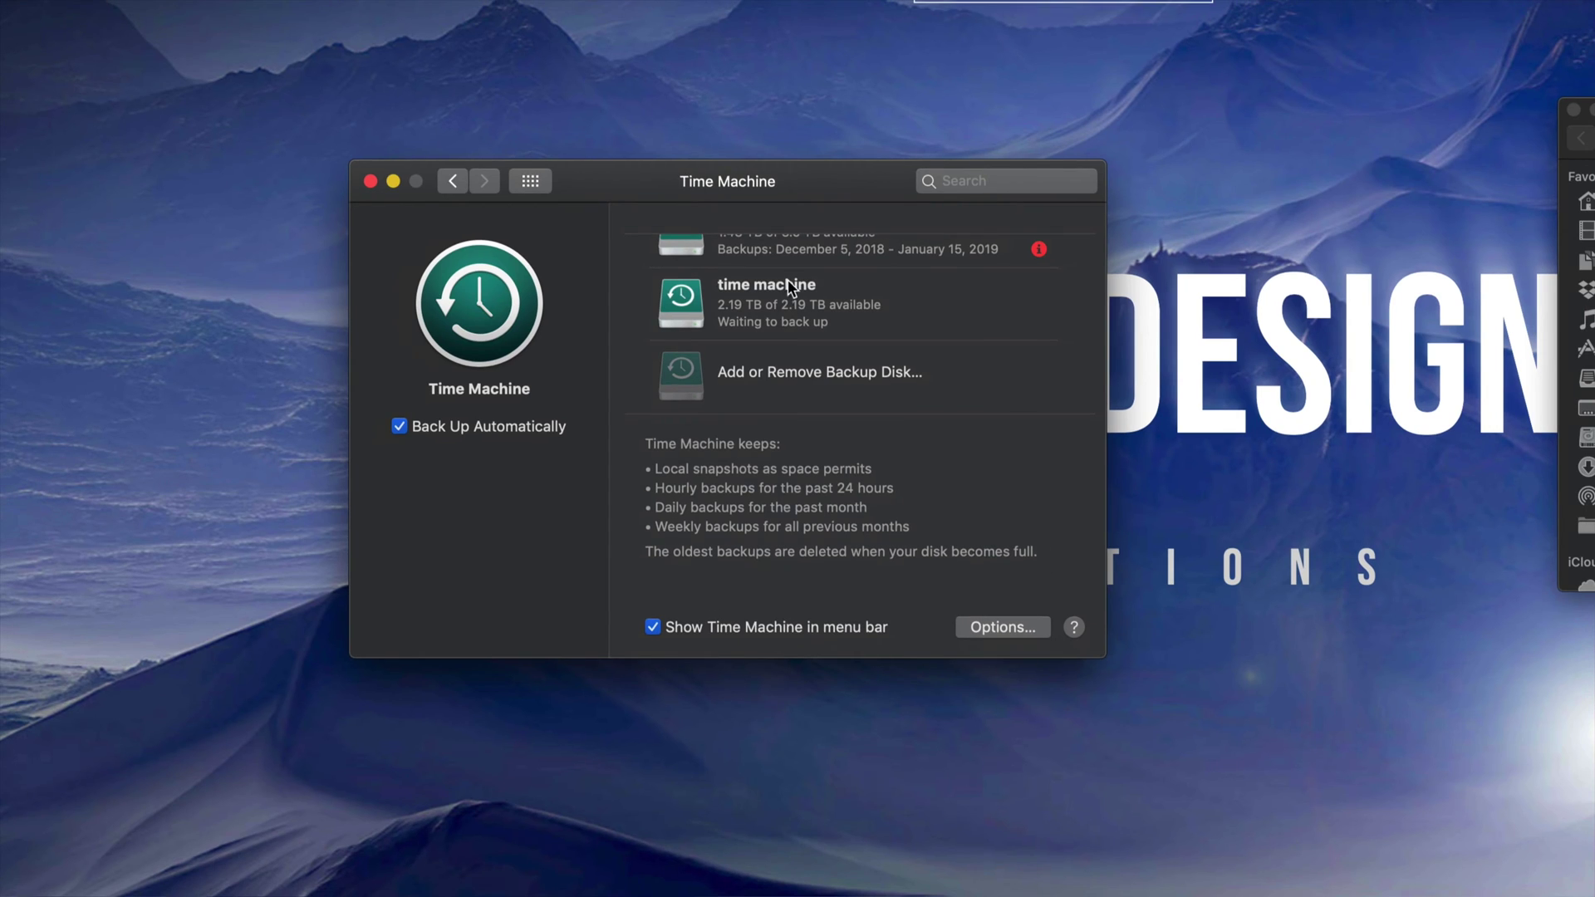
# Move the time machine and copy progress windows toward the screen's middle and stop copying gtaV_3hourgameplay_1.mov to the Pc volume.
pyautogui.moveTo(822, 196)
pyautogui.mouseDown()
pyautogui.moveTo(799, 239)
pyautogui.moveTo(813, 218)
pyautogui.mouseUp()
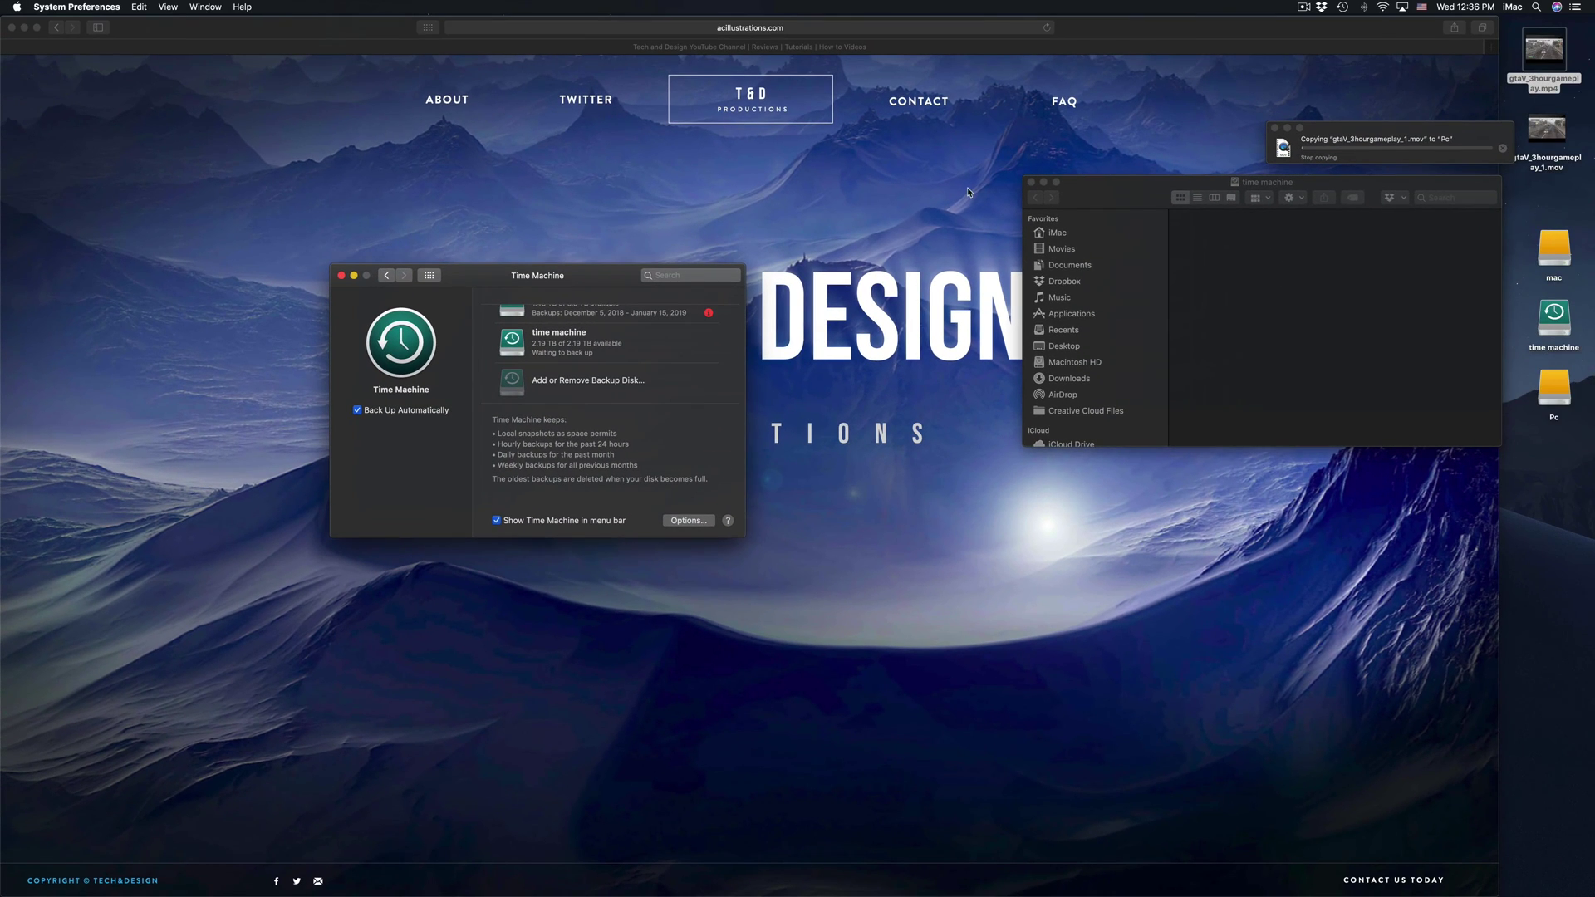
pyautogui.moveTo(1156, 184); pyautogui.dragTo(1028, 404)
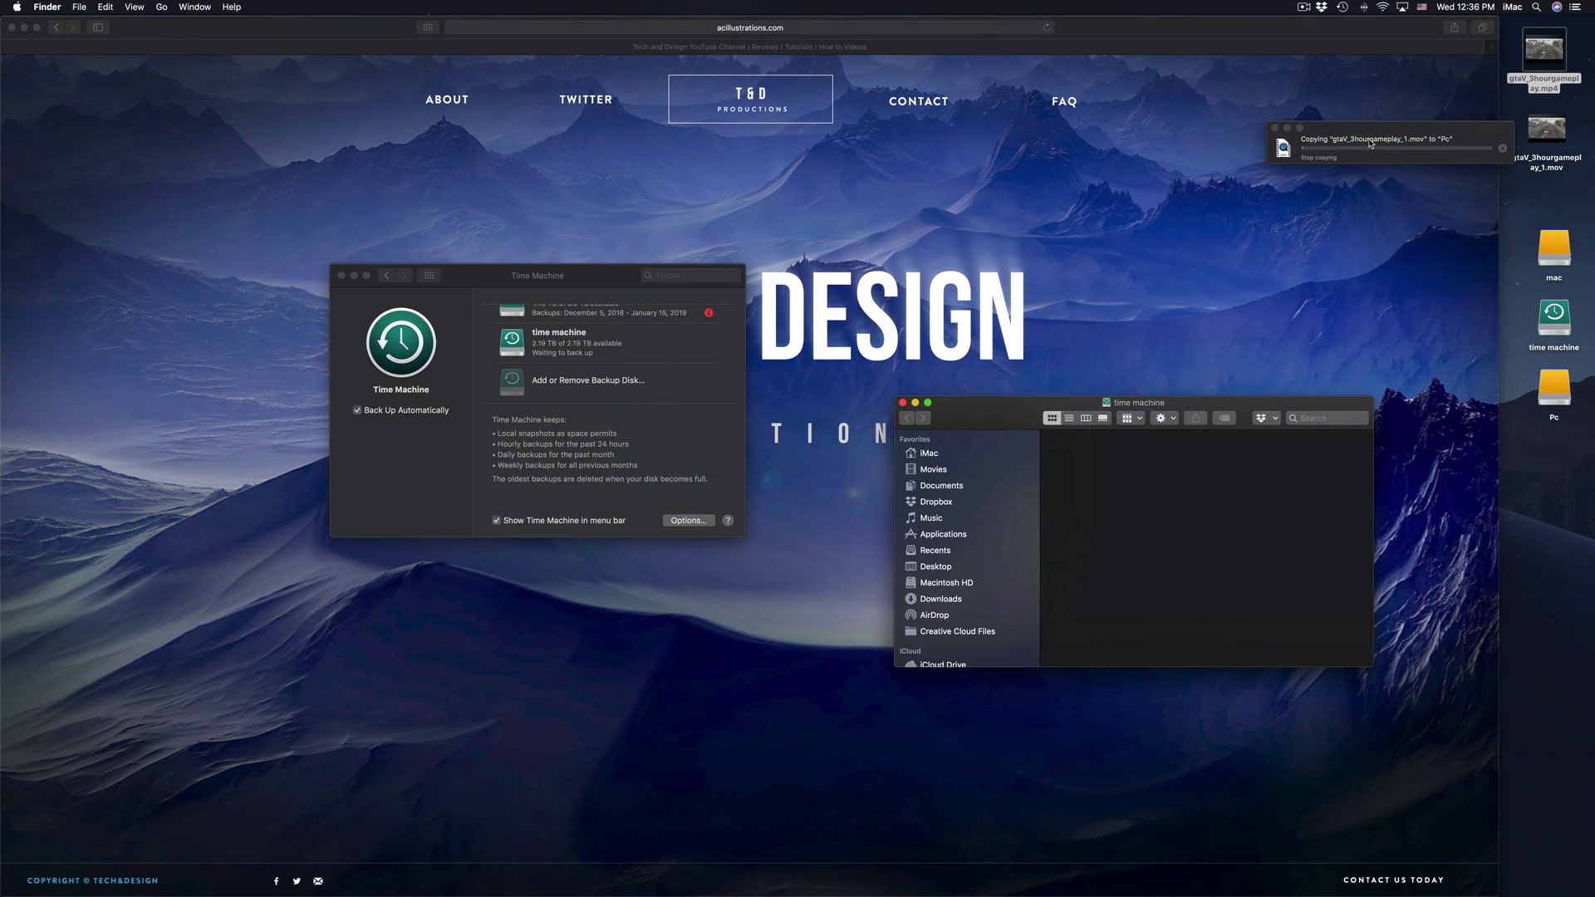
pyautogui.moveTo(1372, 131); pyautogui.dragTo(1076, 347)
pyautogui.click(1206, 362)
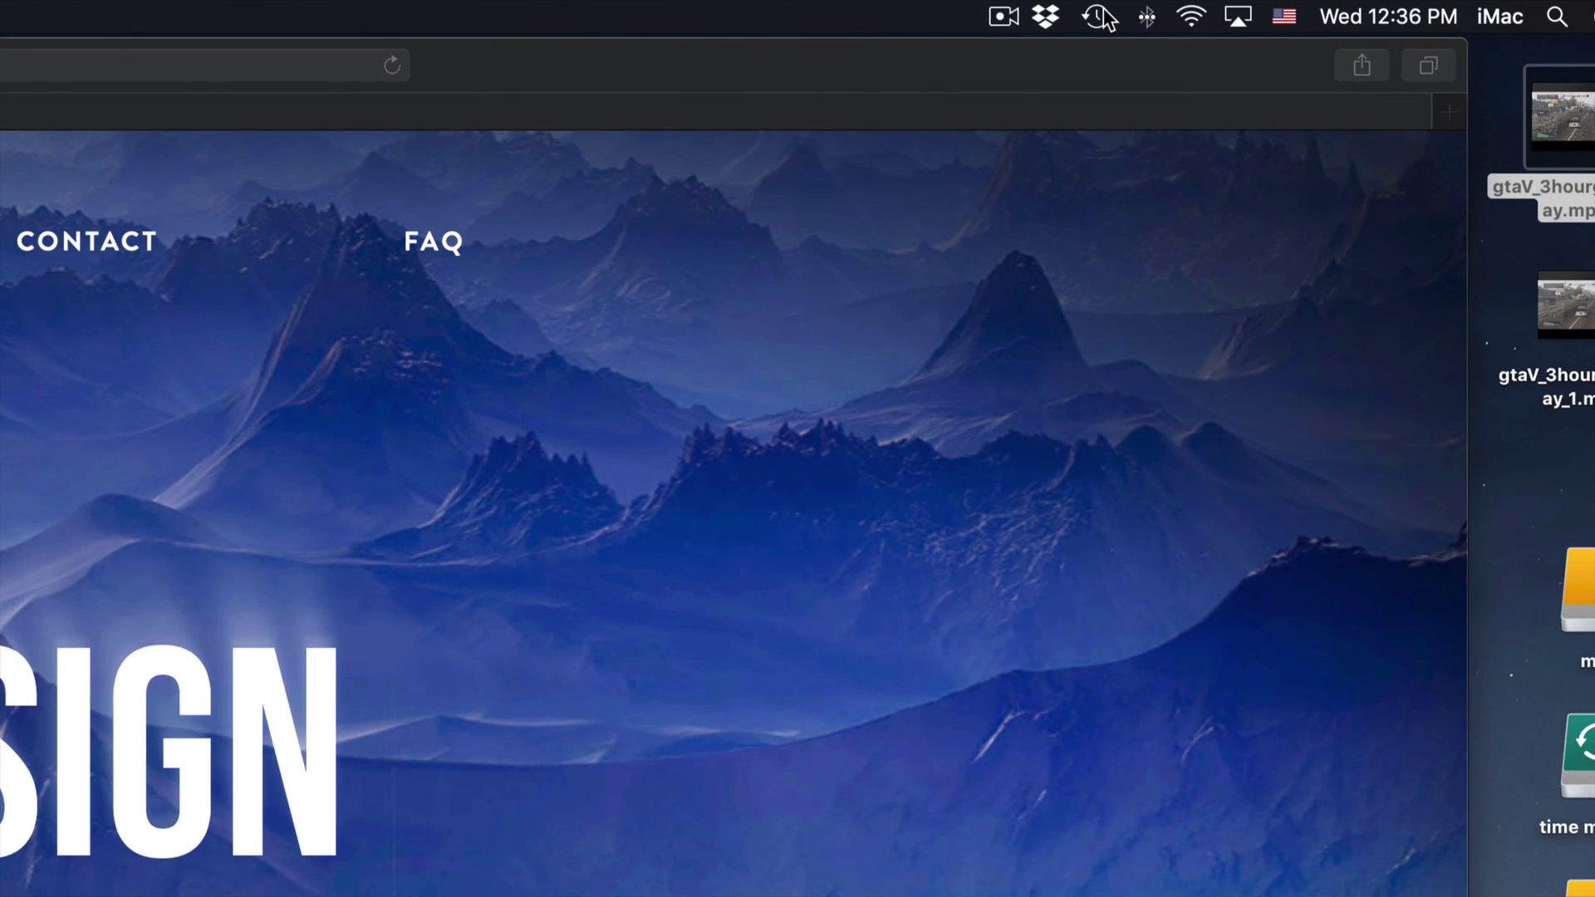
# Check Time Machine's quick backup commands, and examine the backup status of the disks in its preferences.
pyautogui.click(1099, 17)
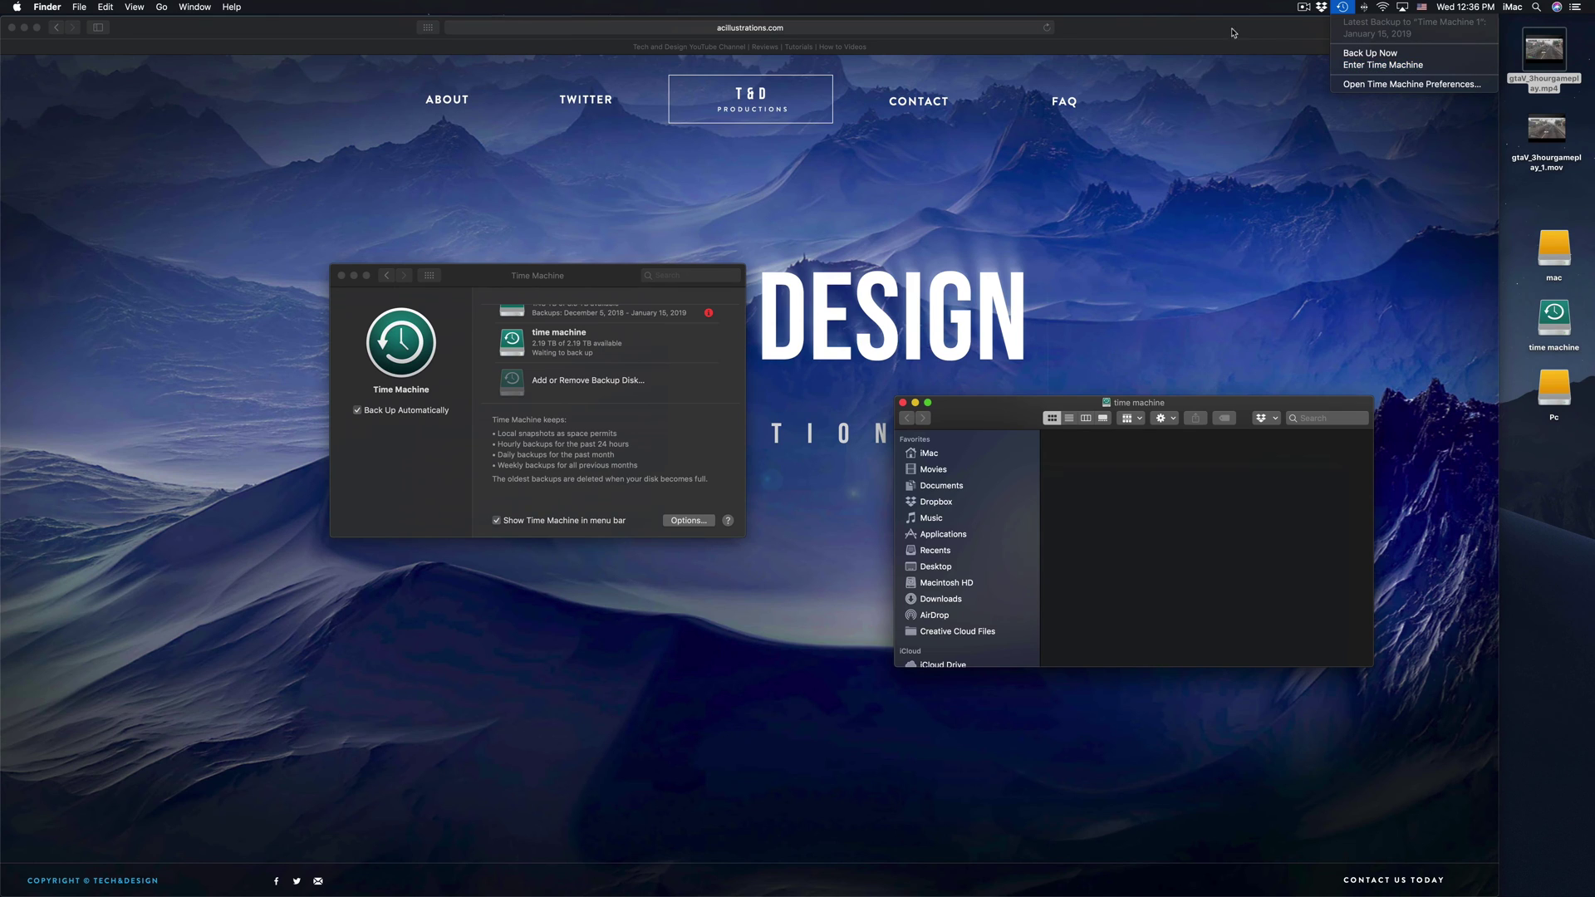
pyautogui.click(1207, 15)
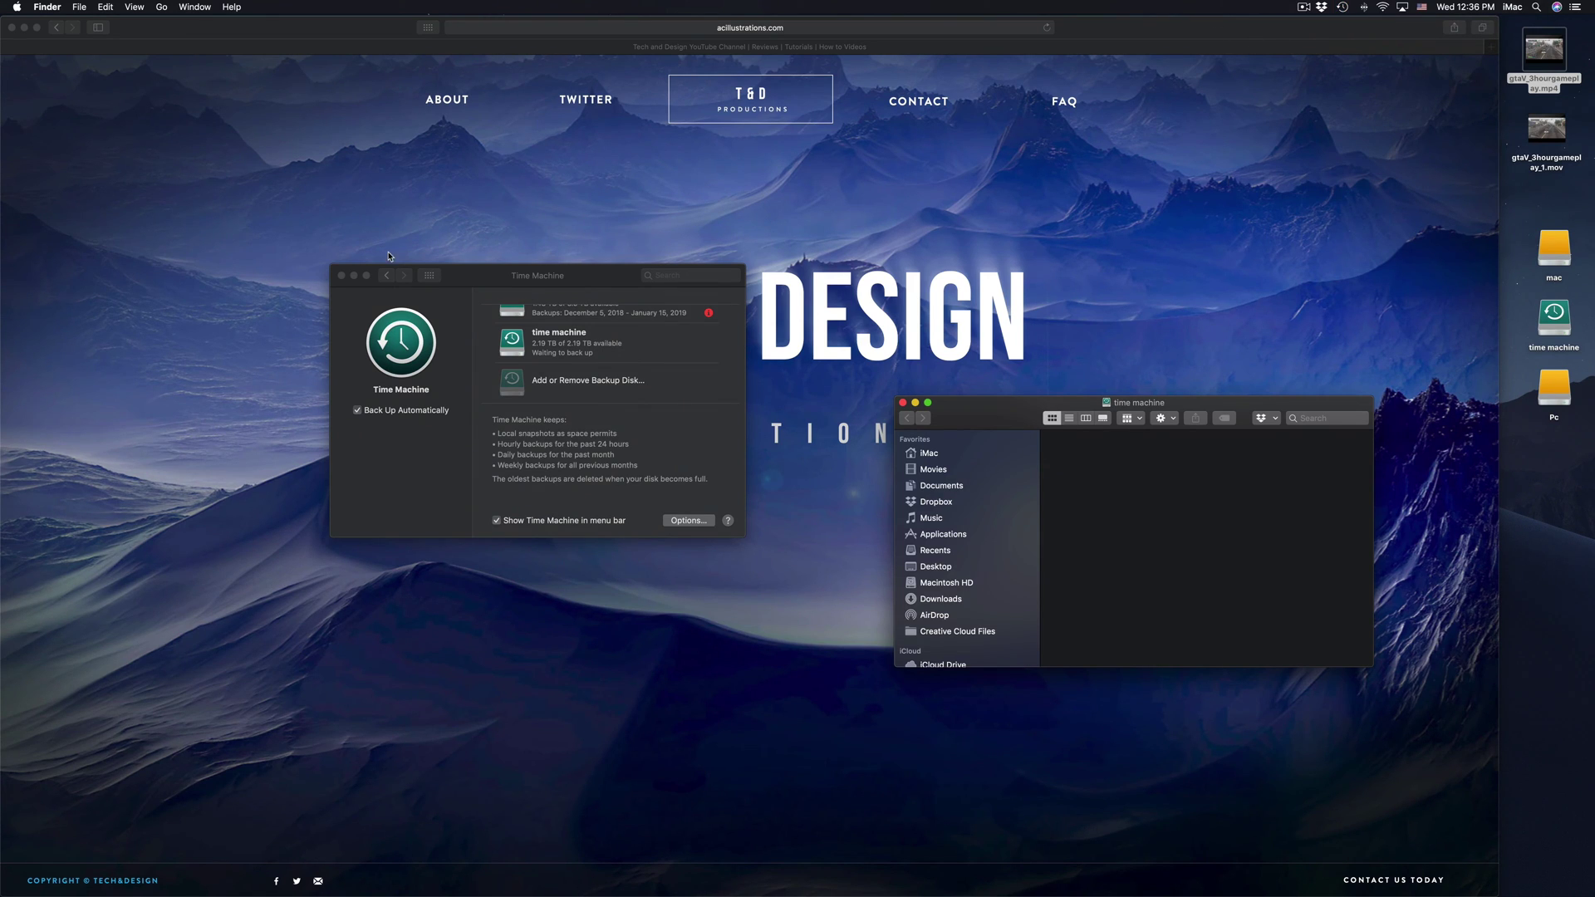
pyautogui.moveTo(511, 283); pyautogui.dragTo(641, 290)
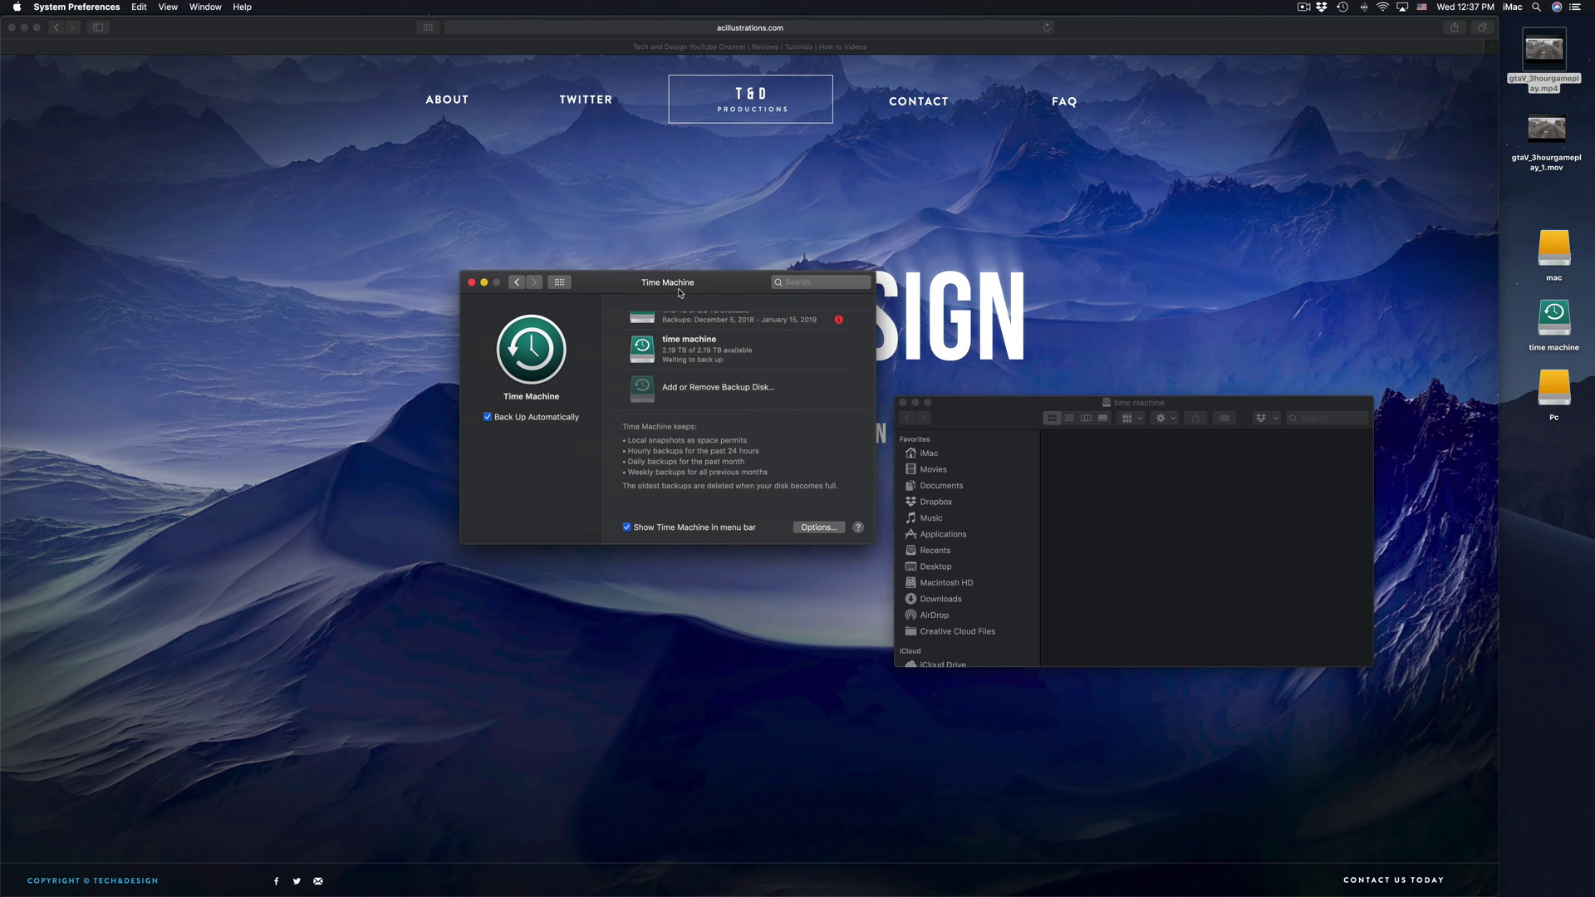
pyautogui.moveTo(679, 293); pyautogui.dragTo(772, 233)
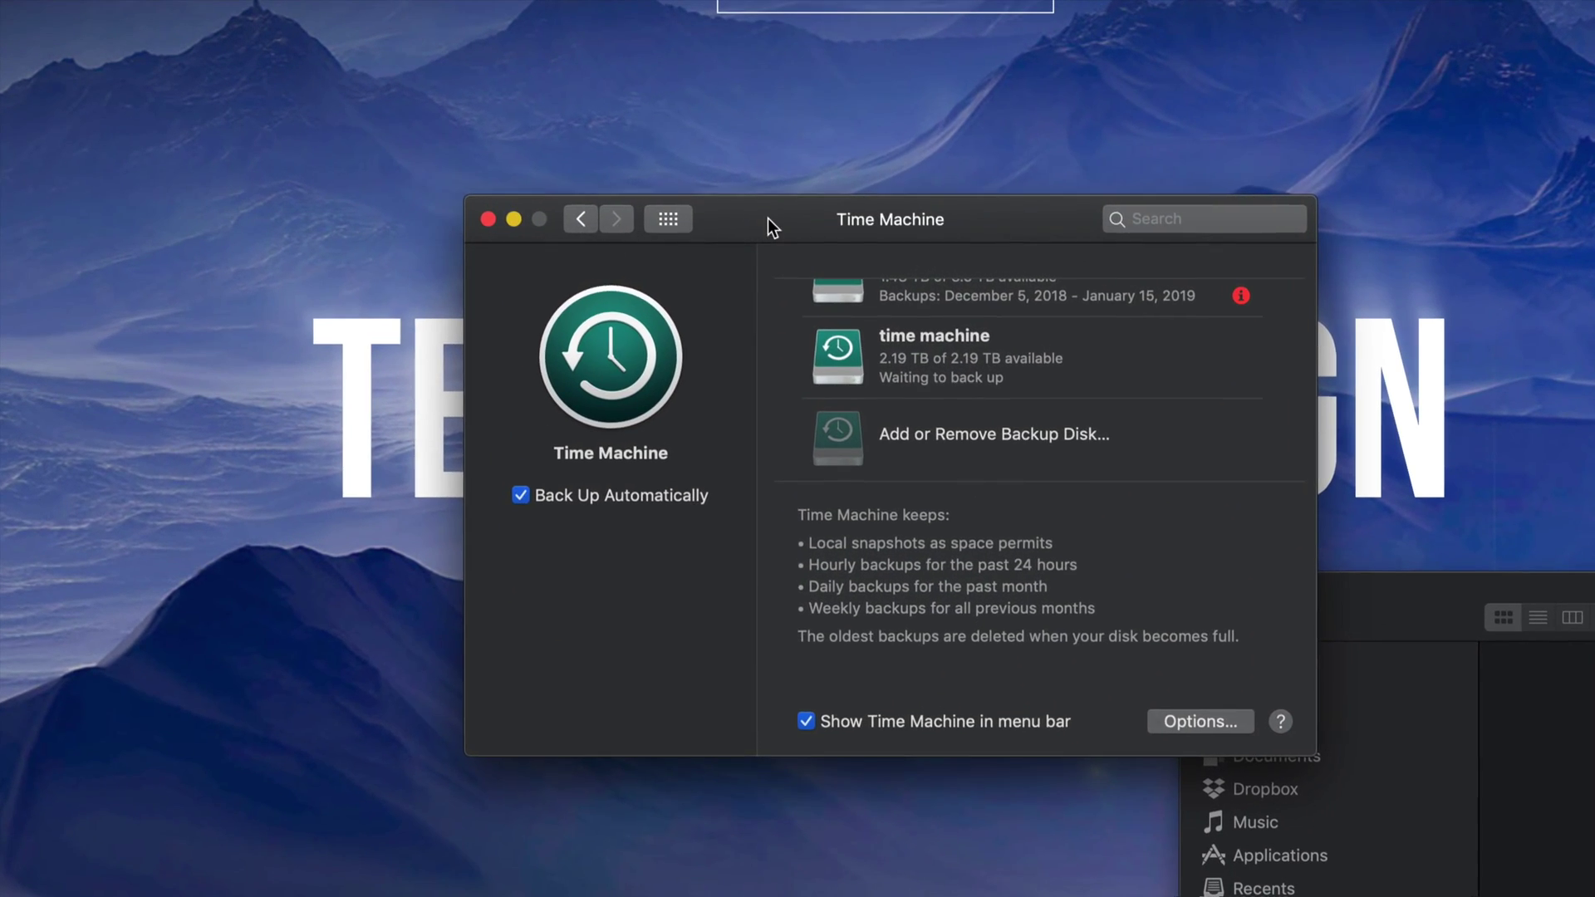
pyautogui.moveTo(767, 218); pyautogui.dragTo(706, 175)
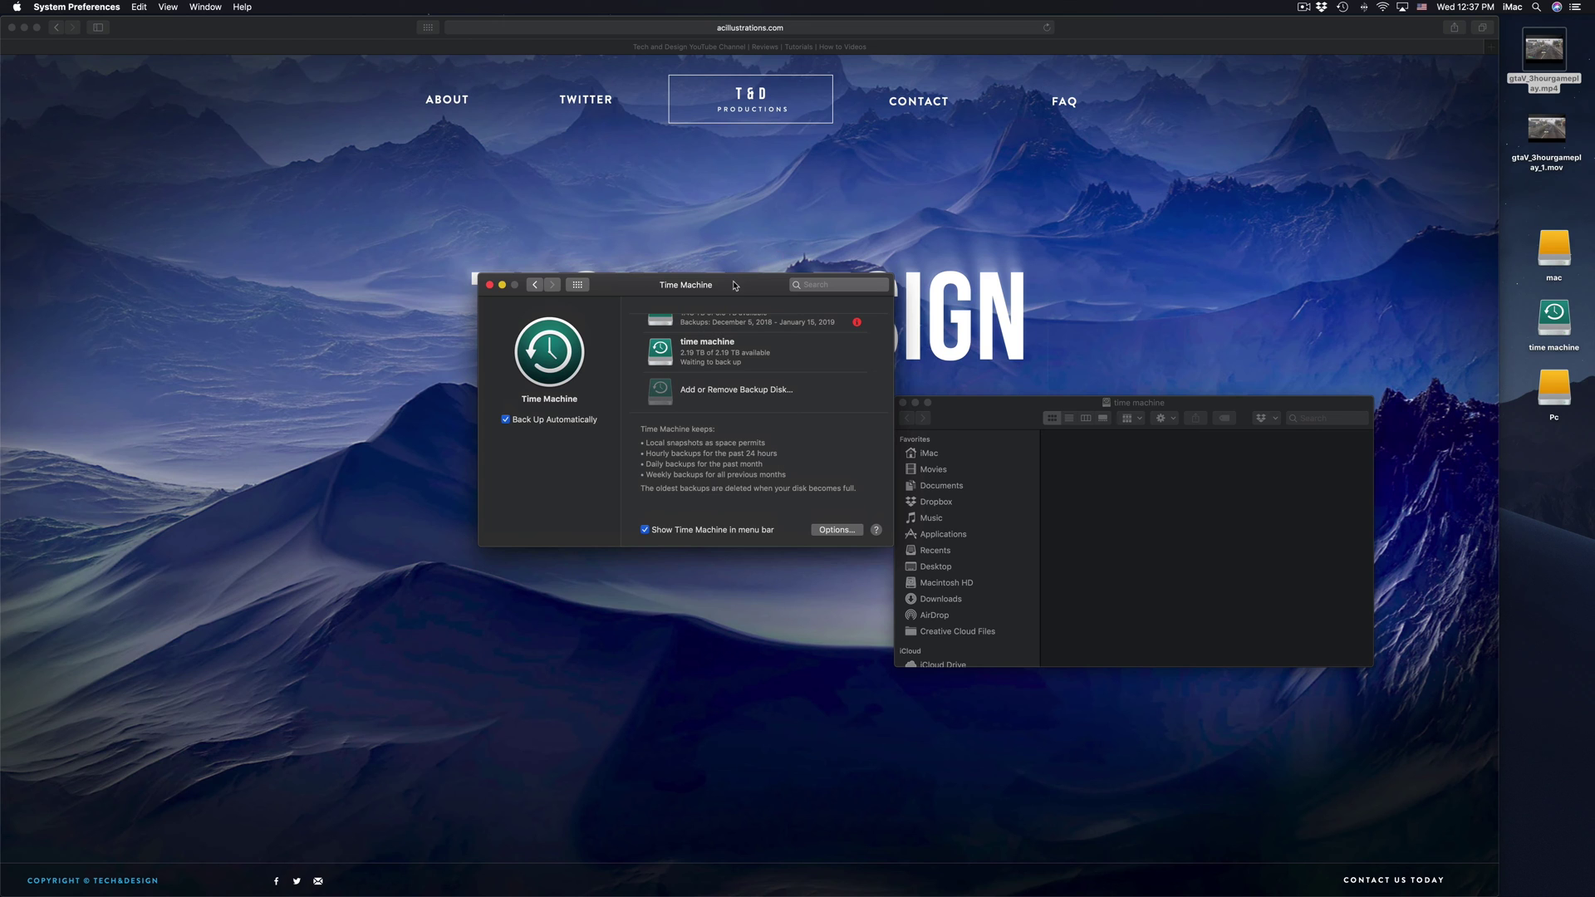
pyautogui.moveTo(734, 285); pyautogui.dragTo(854, 149)
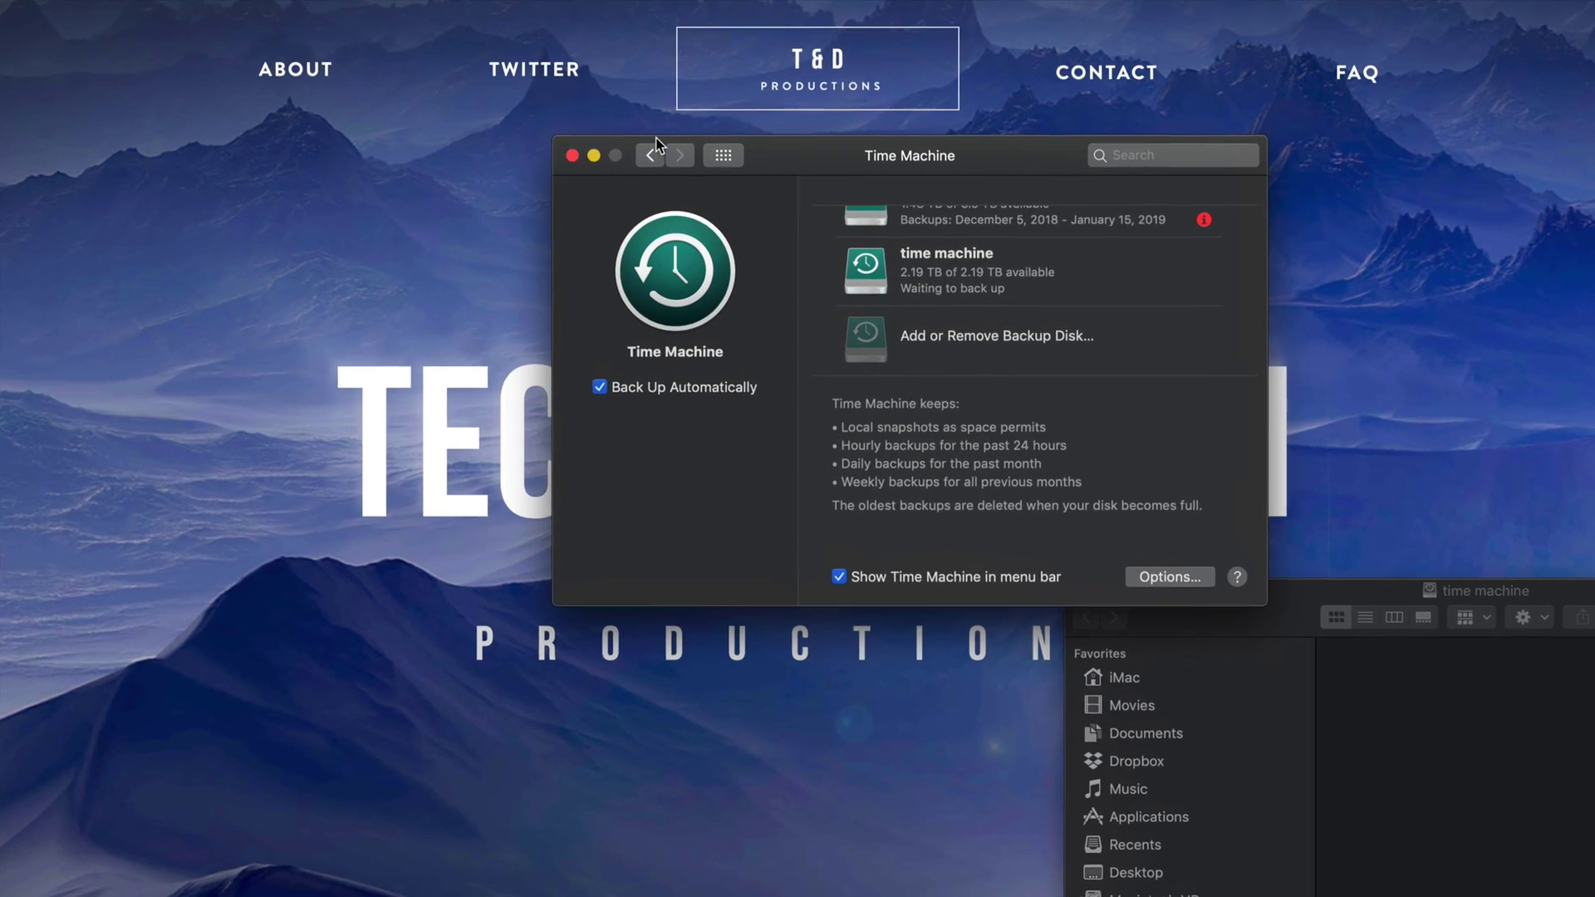
pyautogui.scroll(2, 979, 305)
pyautogui.scroll(-2, 979, 306)
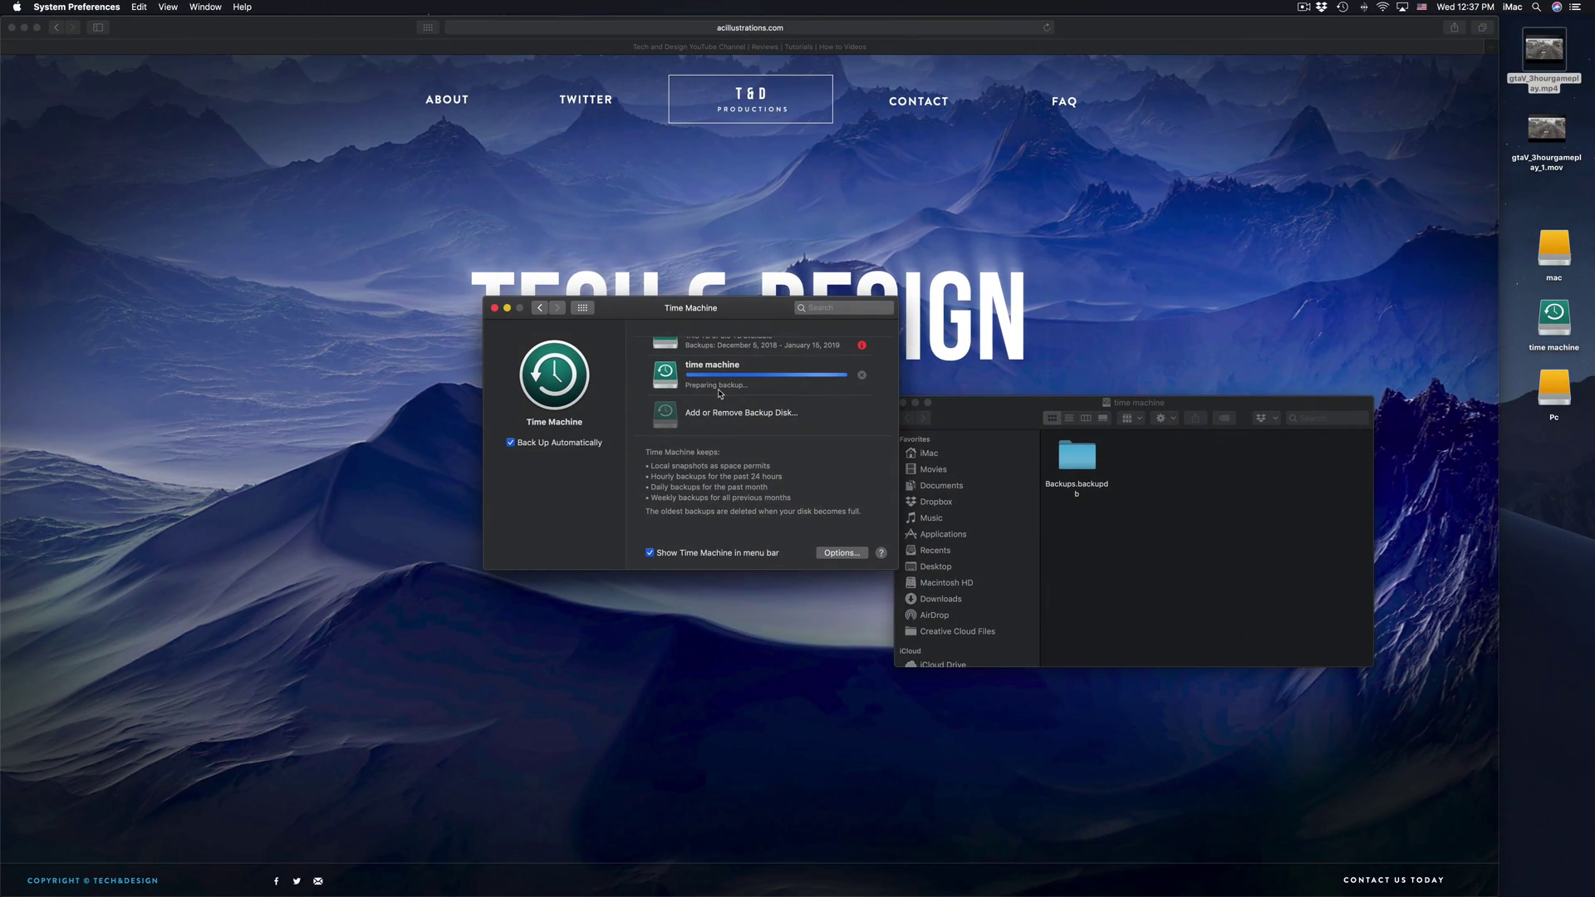
# Open the mac and Pc volumes in separate Finder windows, spread them apart, and bring the Time Machine preferences forward.
pyautogui.doubleClick(1570, 272)
pyautogui.moveTo(1039, 177); pyautogui.dragTo(911, 198)
pyautogui.doubleClick(1564, 388)
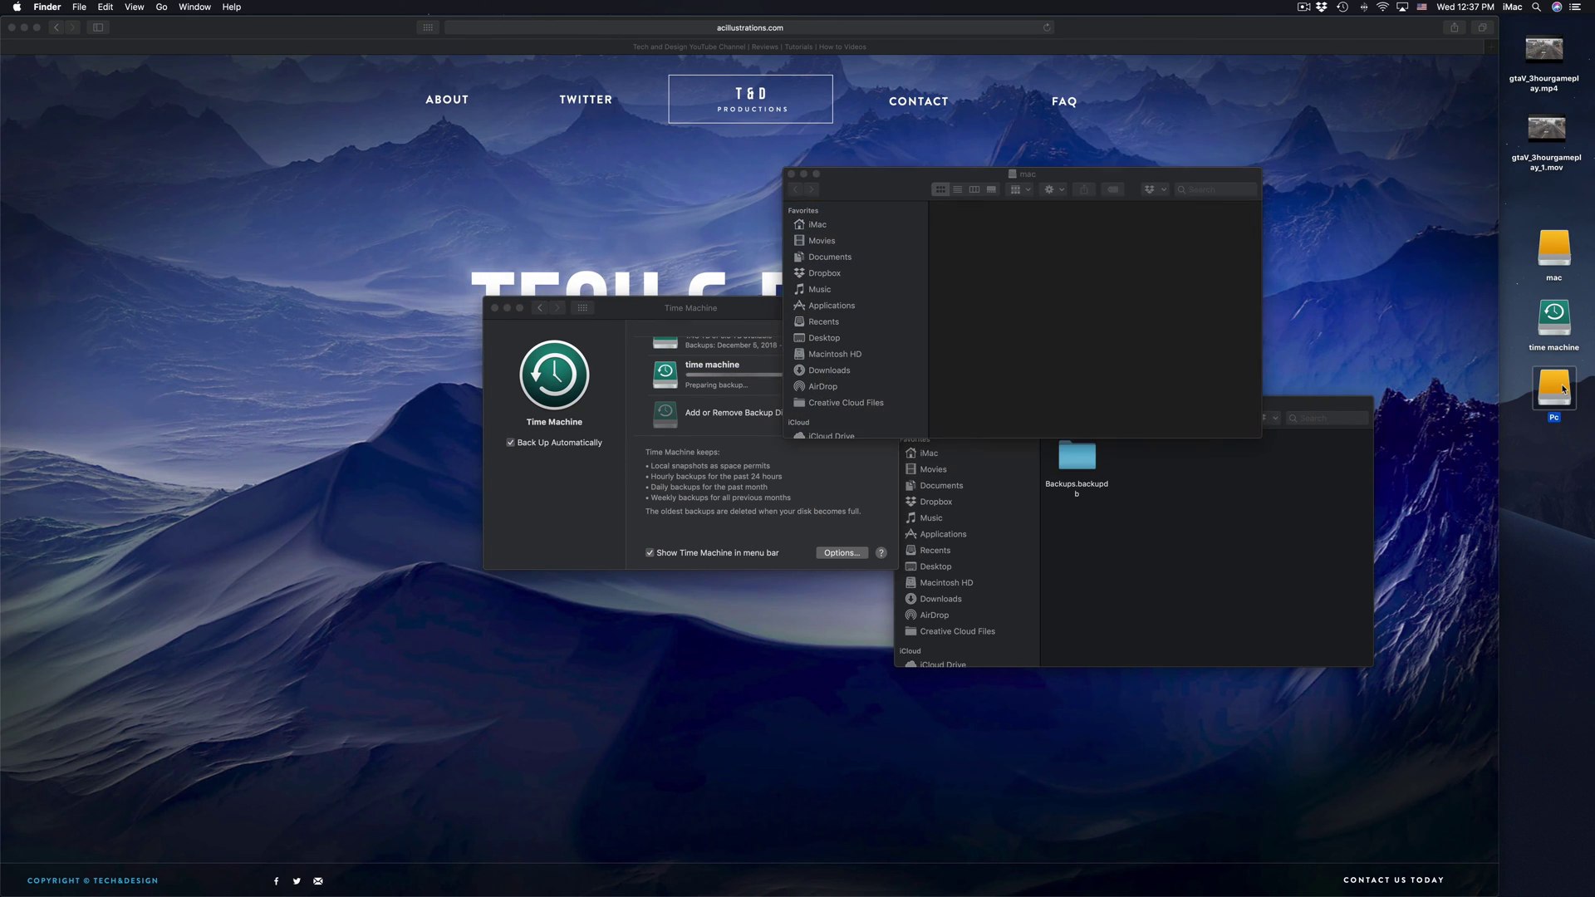
pyautogui.moveTo(1011, 278); pyautogui.dragTo(374, 120)
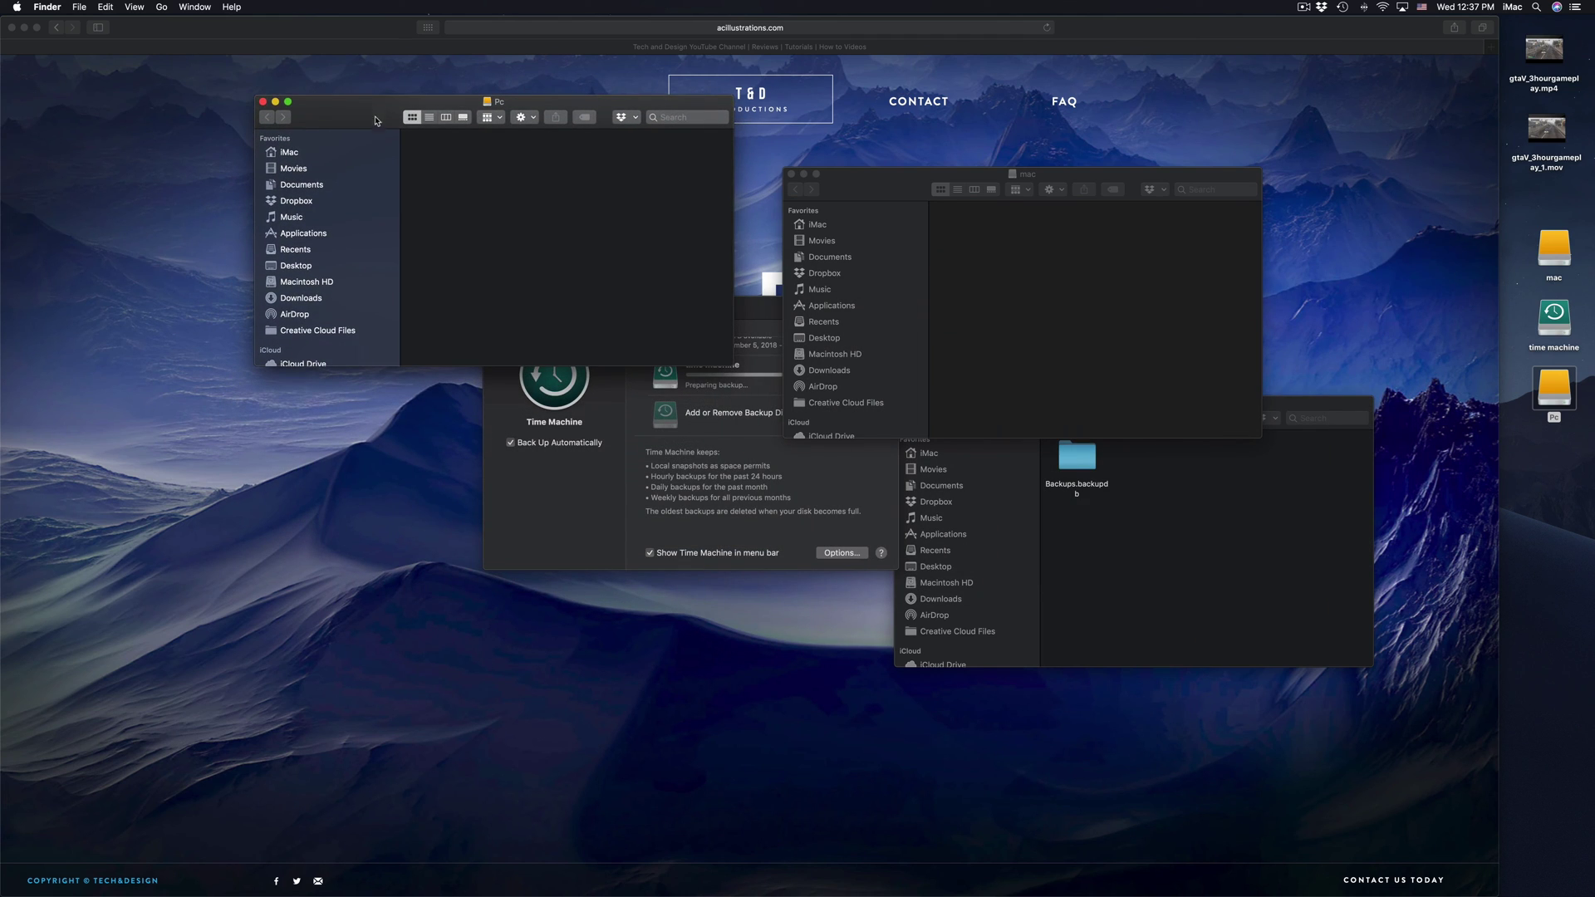
pyautogui.click(536, 497)
pyautogui.moveTo(640, 313); pyautogui.dragTo(608, 400)
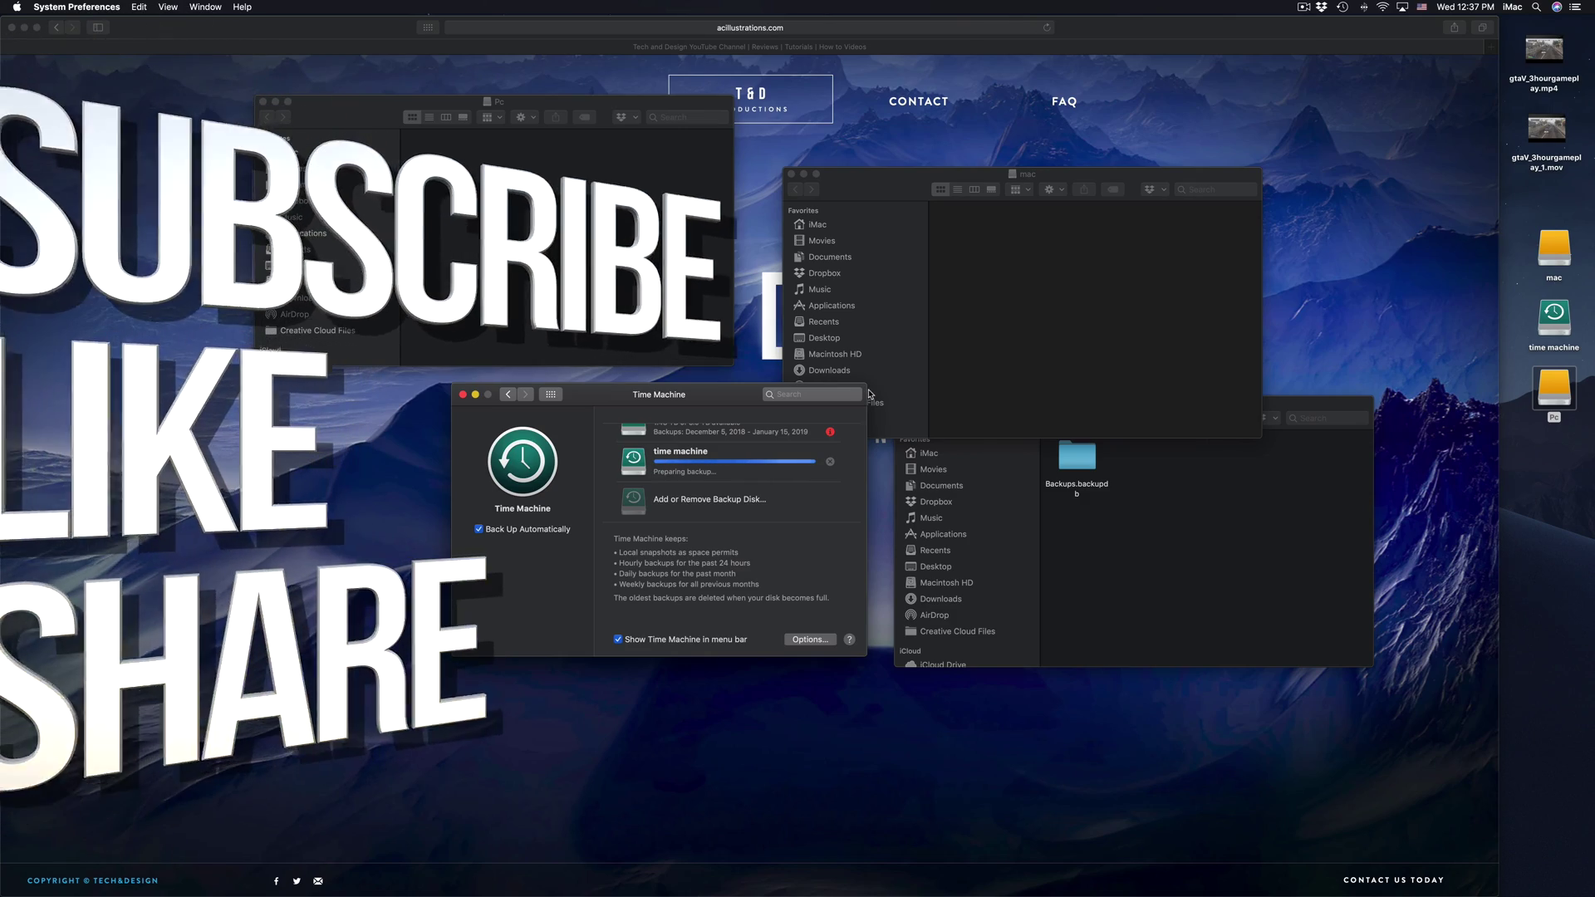